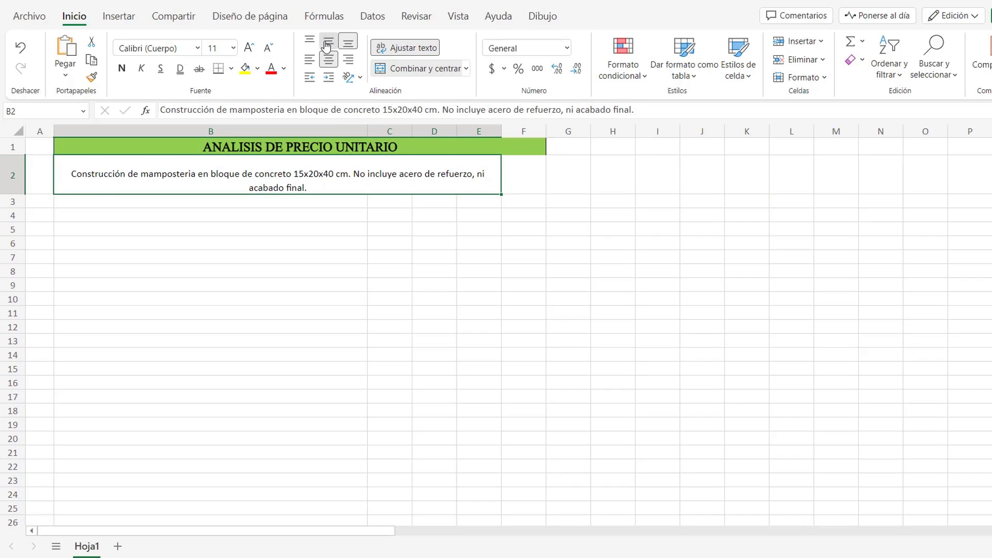
Vertically centre the description in row 2 and enter the unit m2 in F2, centred horizontally and vertically
click(327, 47)
click(532, 180)
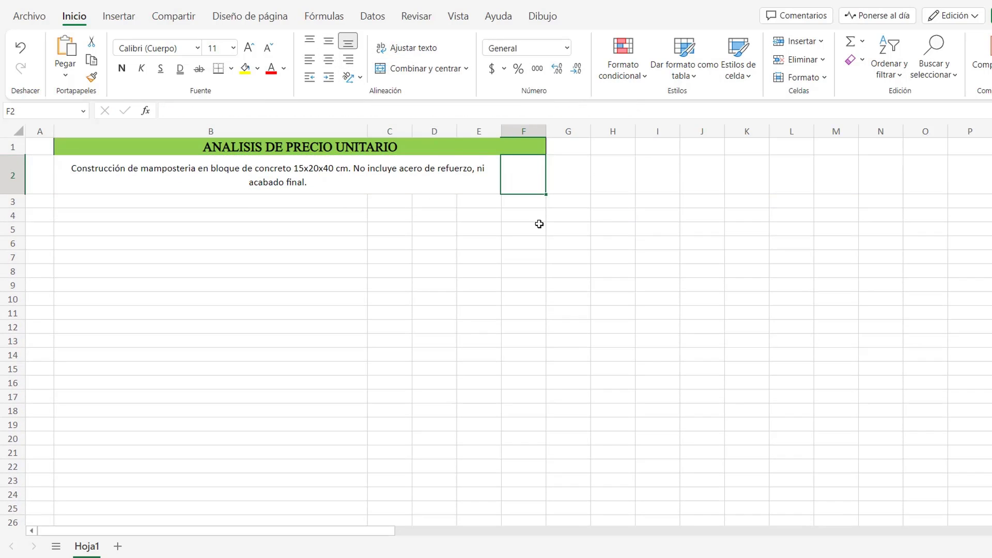
text(m2)
key(Return)
click(522, 186)
click(329, 60)
click(329, 40)
Enter the labels Rendimiento in B3 and Jornada in E3
click(325, 200)
text(Re)
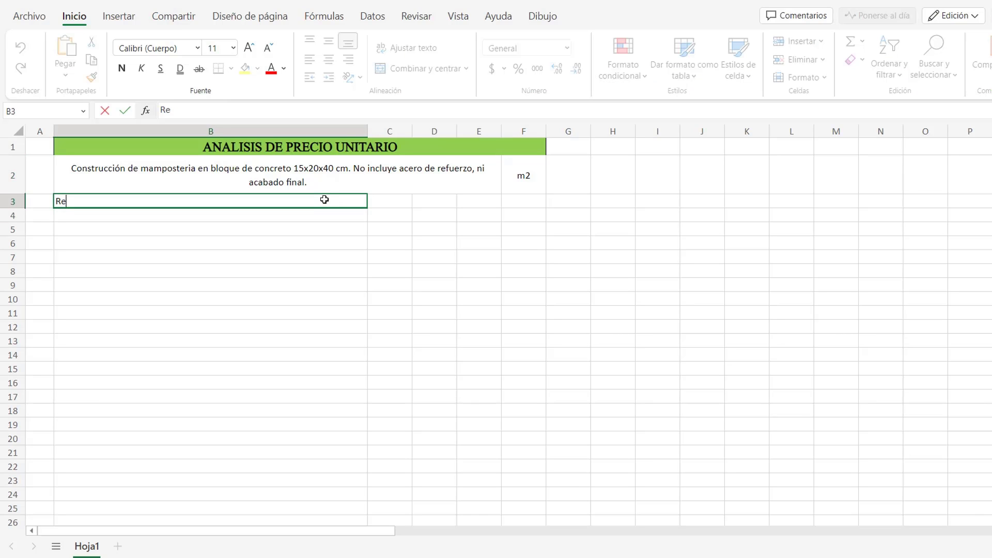
text(ndimiento)
click(465, 201)
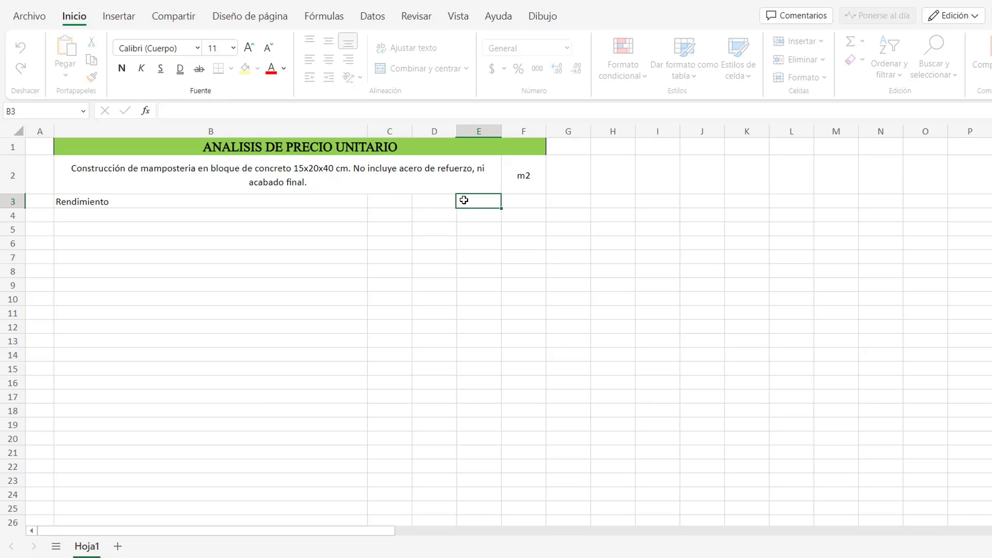
text(Jornada)
Apply all borders to the description row B2:F2 and to the cell pairs B3:C3 and E3:F3
drag(264, 178, 505, 184)
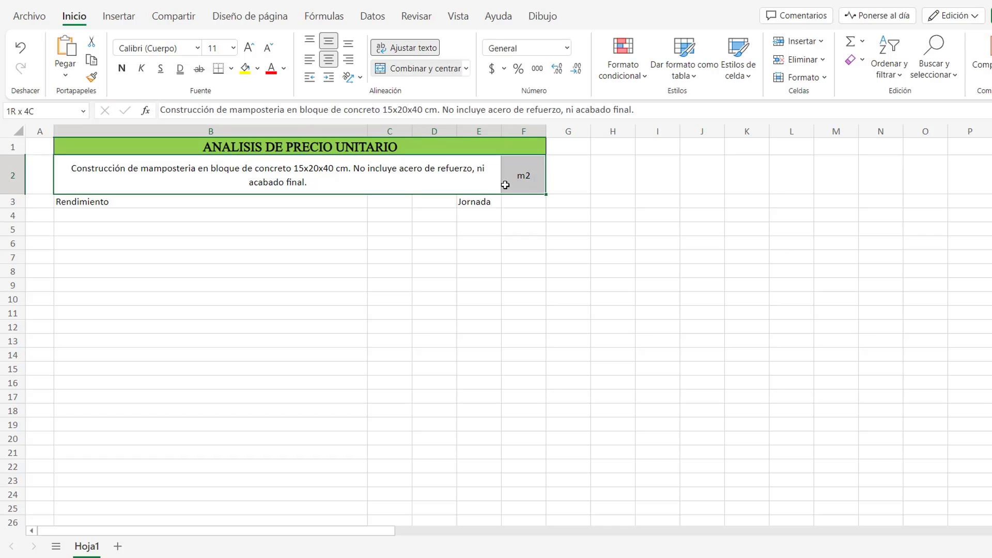
click(231, 68)
click(226, 125)
drag(336, 201, 372, 201)
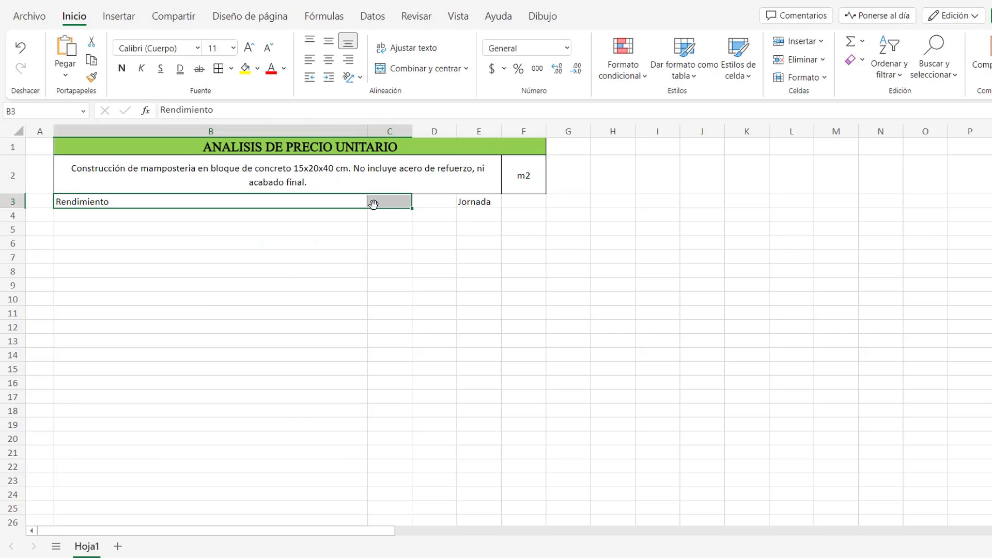
click(217, 68)
drag(478, 201, 507, 204)
click(218, 68)
Enter the table headings Descripción, Unidad, Cantidad, Costo and Subtotal across B5:F5
click(266, 228)
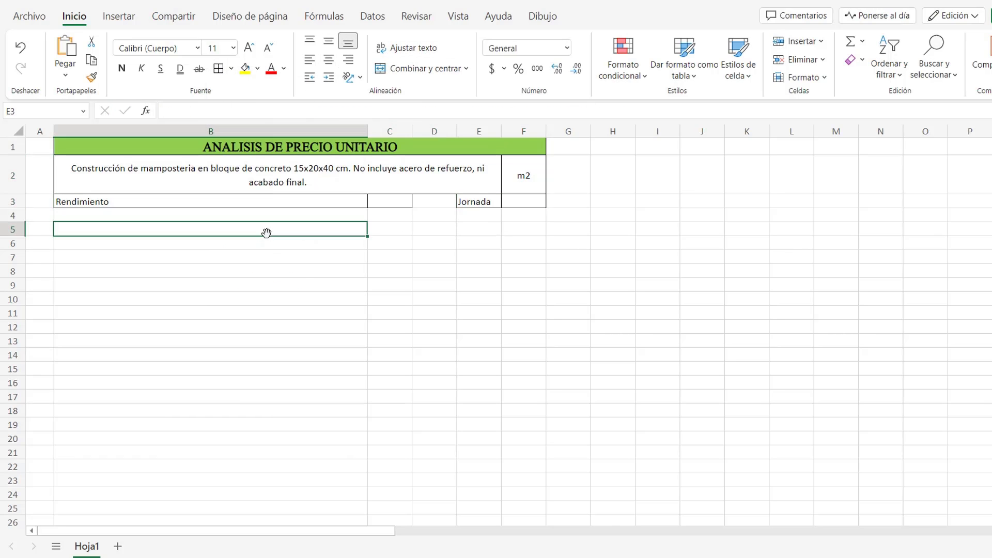
text(Descr)
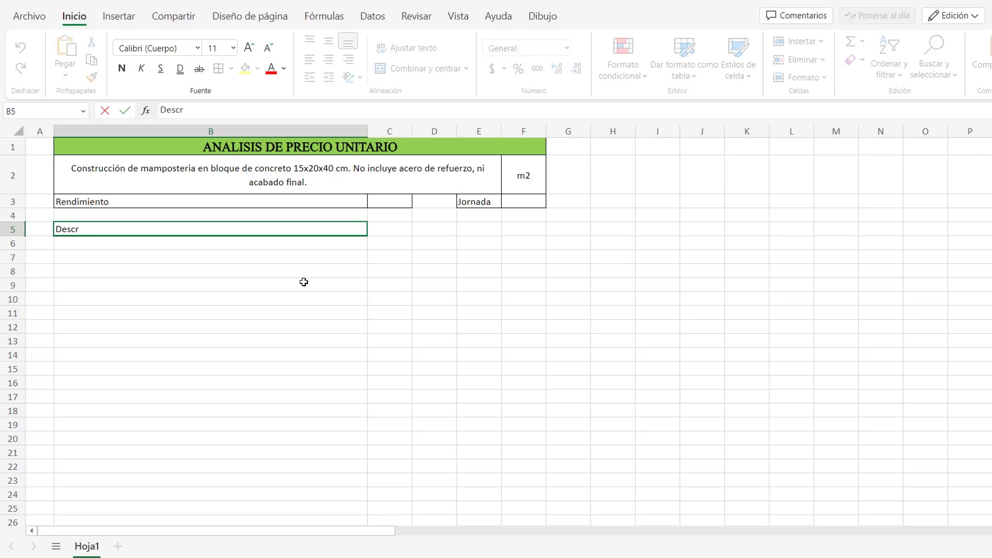
text(ipción)
key(Tab)
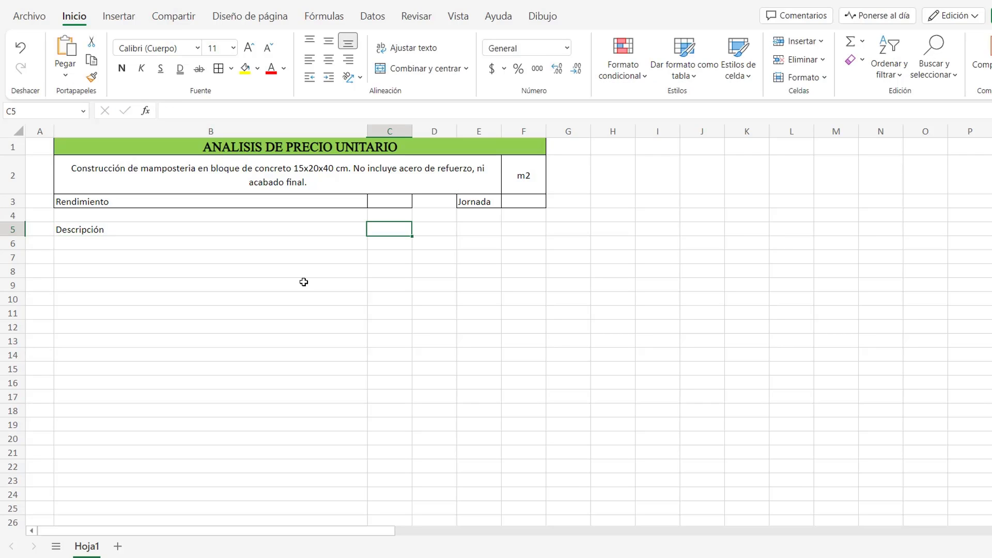
text(Unidad)
key(Tab)
text(Ca)
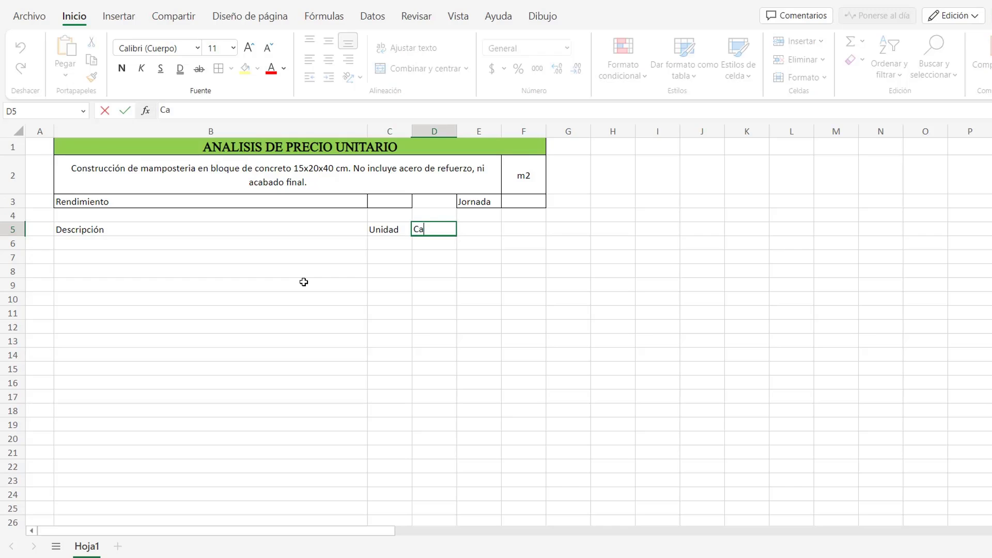
text(ntidad)
key(Tab)
text(Cost)
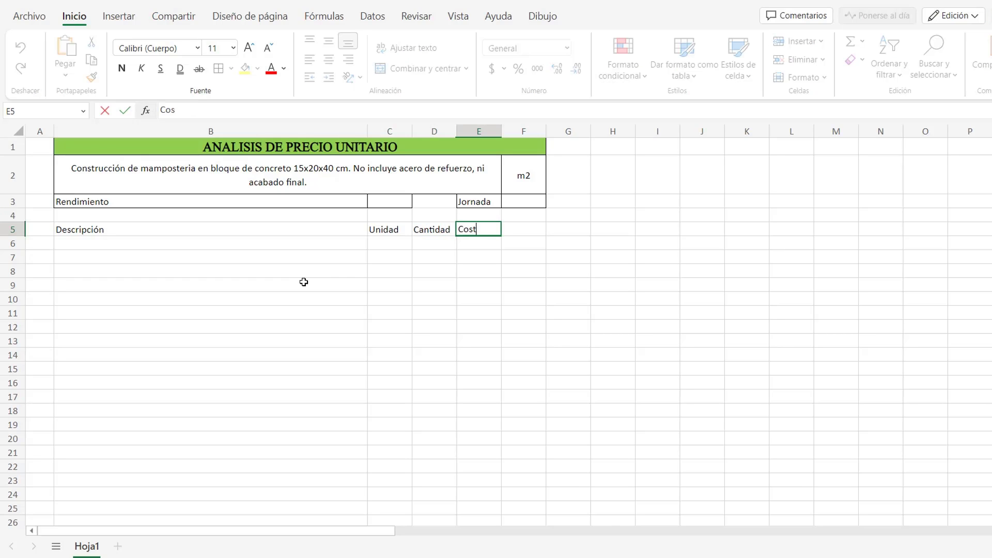
key(Tab)
text(Subt)
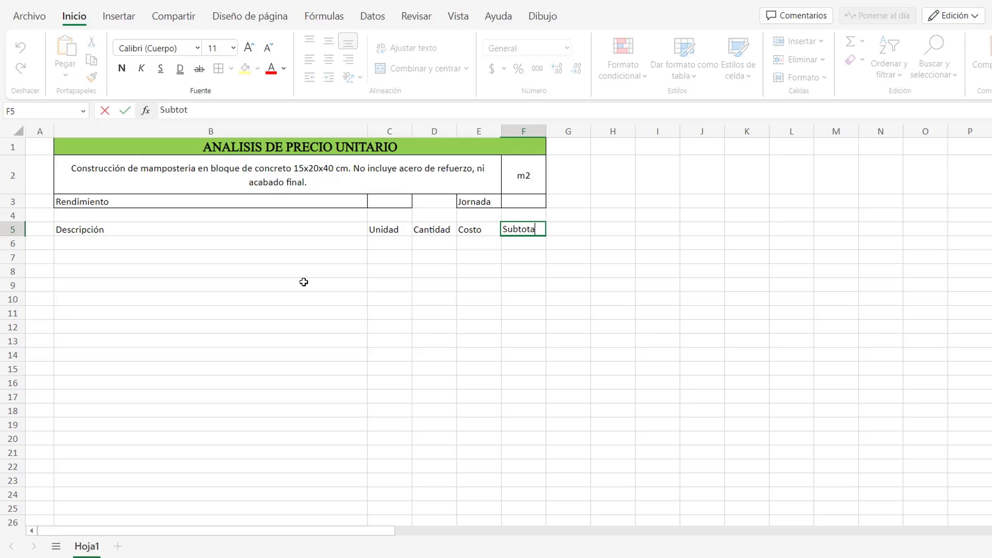
click(420, 281)
Make the headings in B5:F5 bold and centre them horizontally
drag(346, 230, 509, 222)
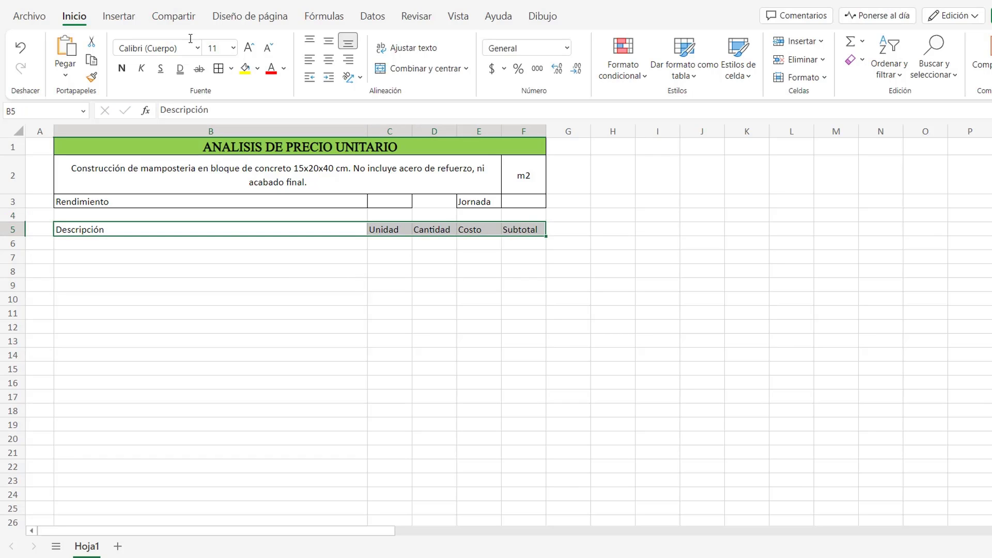
click(123, 69)
click(329, 60)
click(390, 266)
Enter the Materiales section from B6 down, with the items Bloque de concreto 15x20x40 cm and Mortero 1:5 preparado en obra
click(346, 244)
text(Ma)
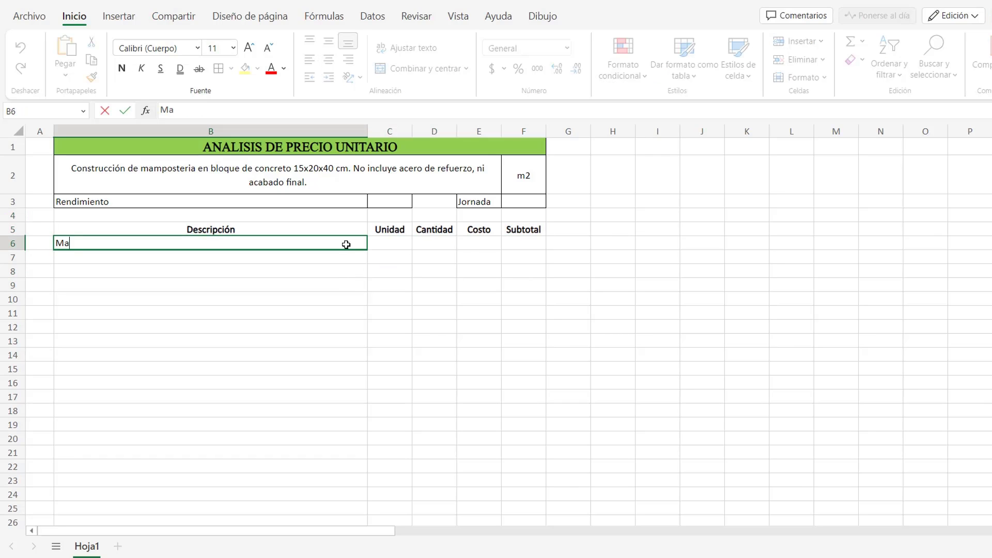
text(teriales)
key(Return)
text(Bl)
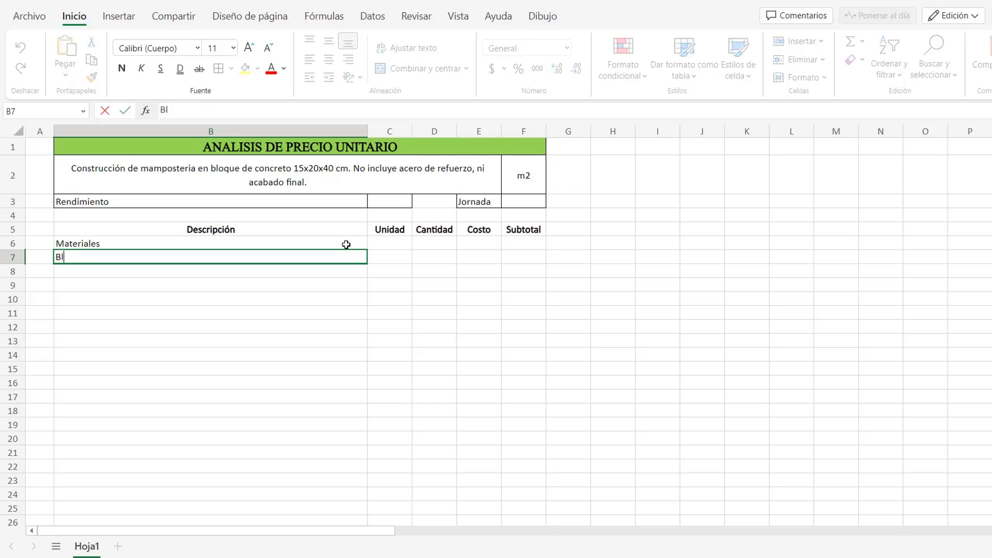
text(oque de concreto 15)
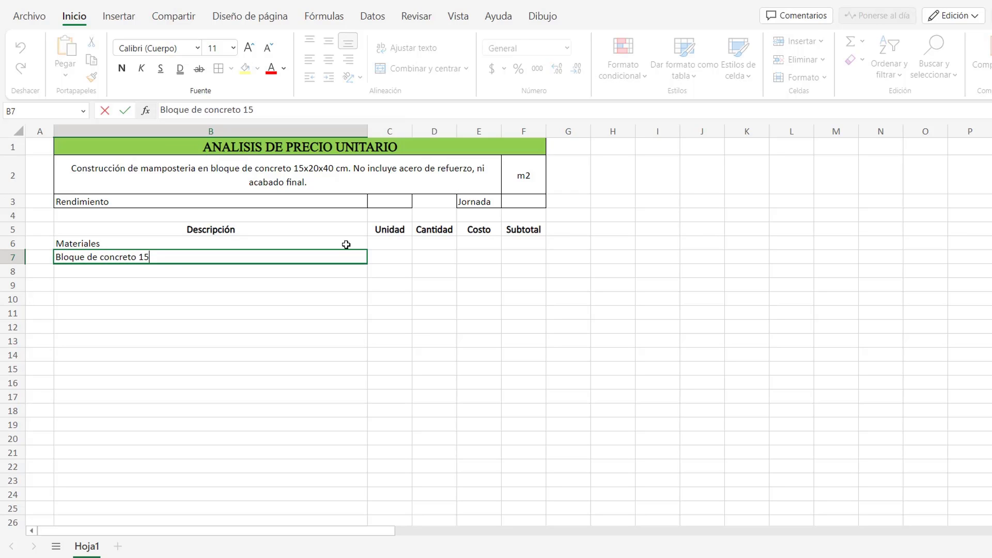
text(x20)
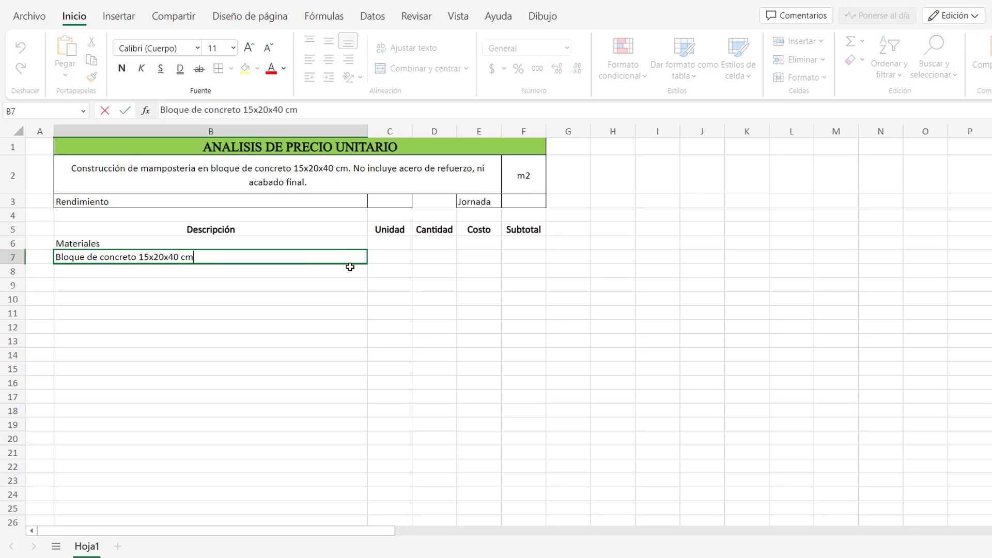
text(x40 cm)
key(Return)
text(Mortero 1:5)
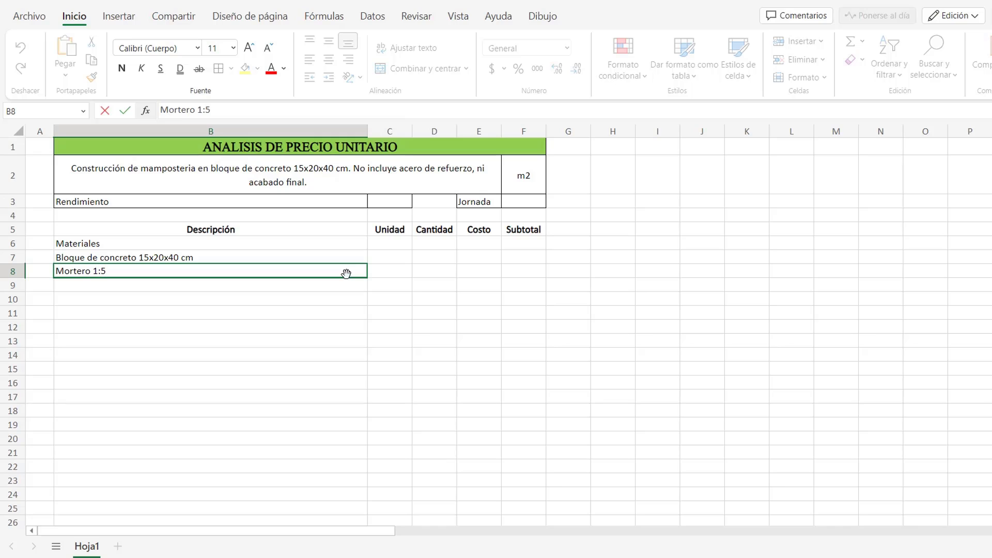
text( preparado en obra)
Add the section Mano de obra in B9 with the item Cuadrilla Oficial + ayudante (obra negra) in B10
click(302, 289)
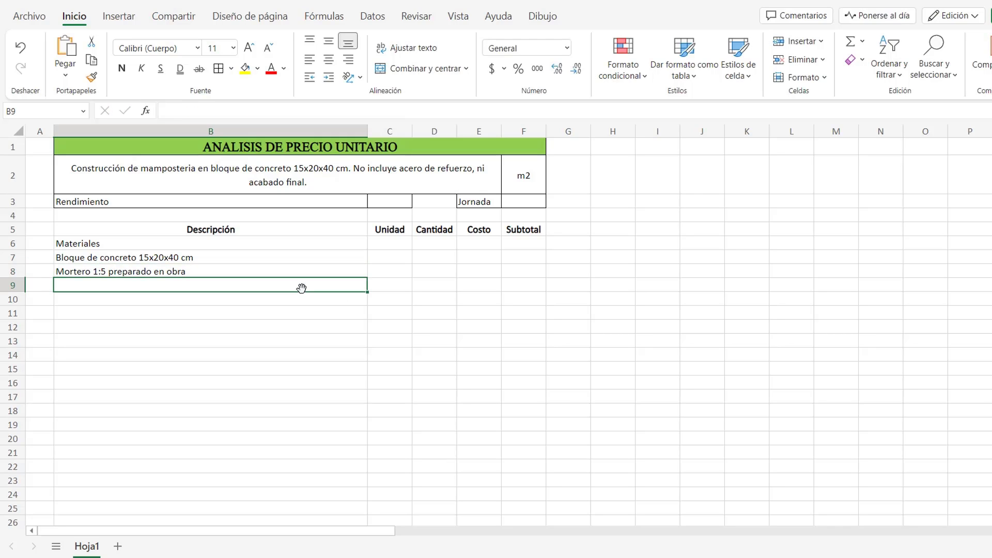
text(Mano de obra)
key(Return)
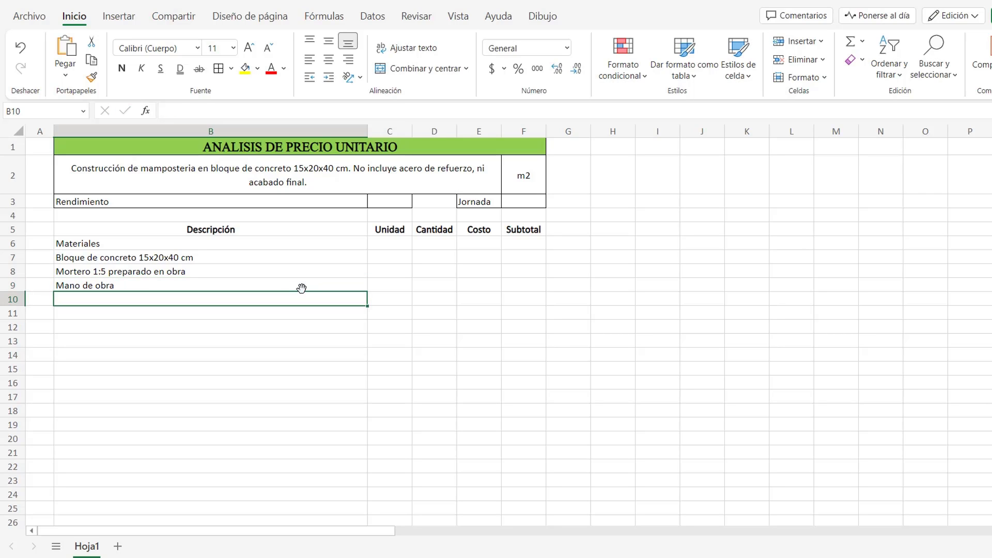
text(Cuadrilla Oficial)
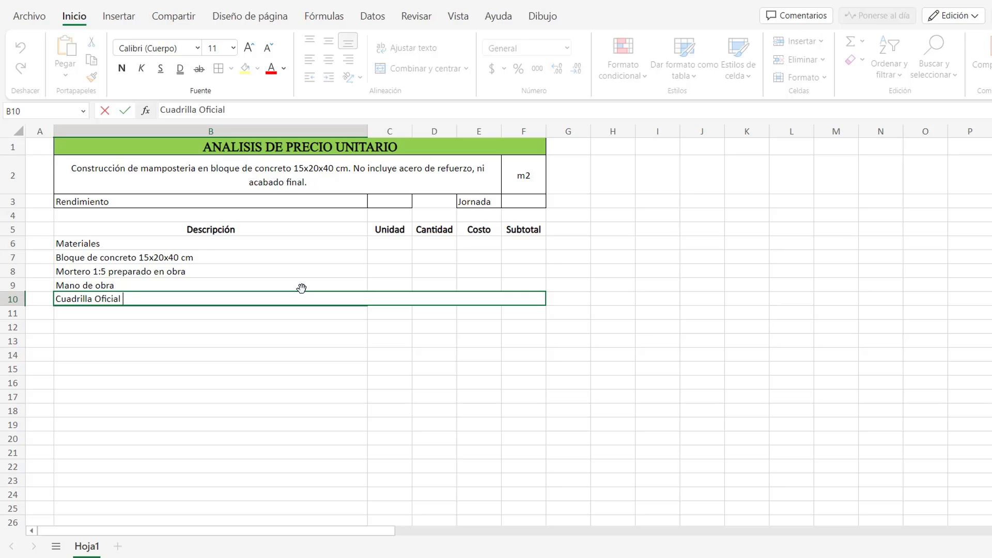
text( + ayudante (obra negra)
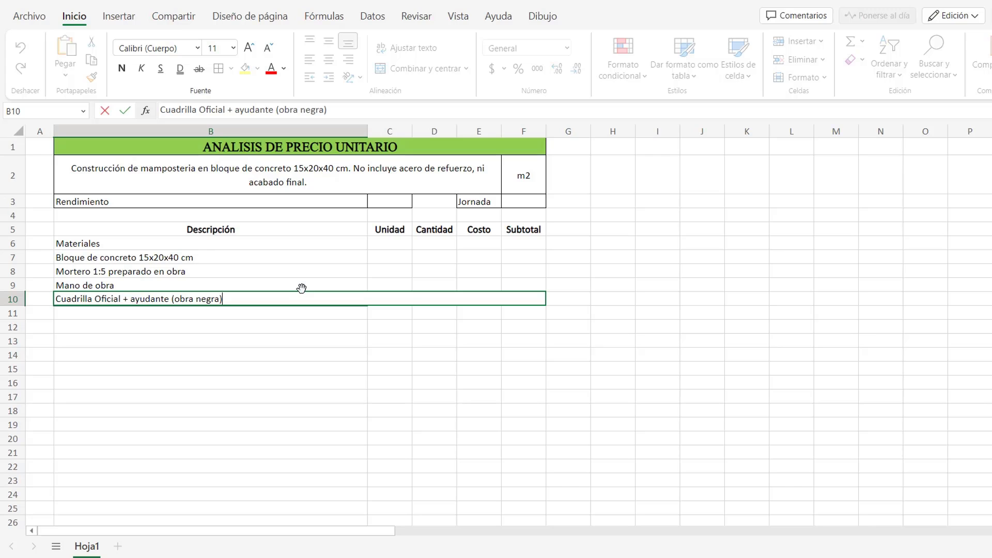
key(Return)
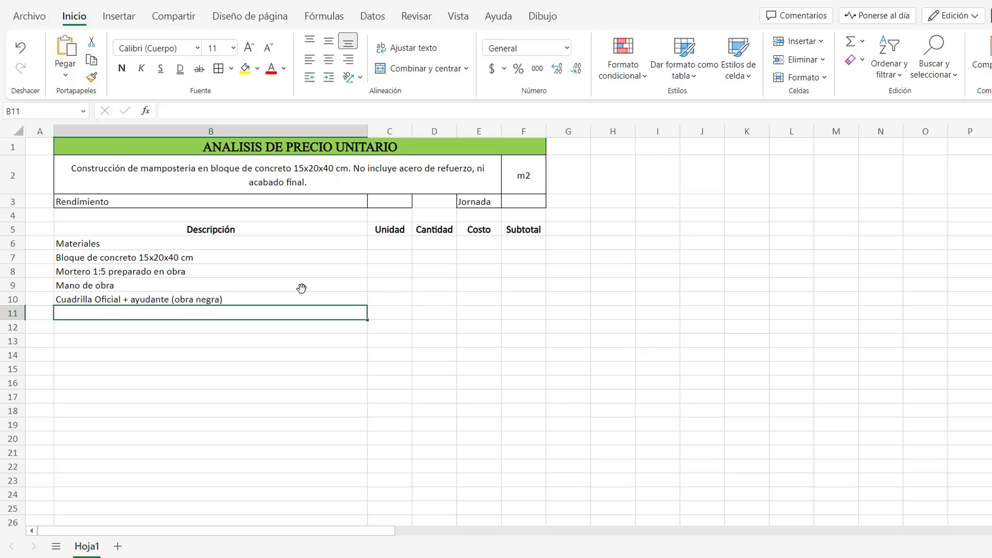
Add the section Herramienta in B11 with the item Herramienta menor in B12
text(Herra)
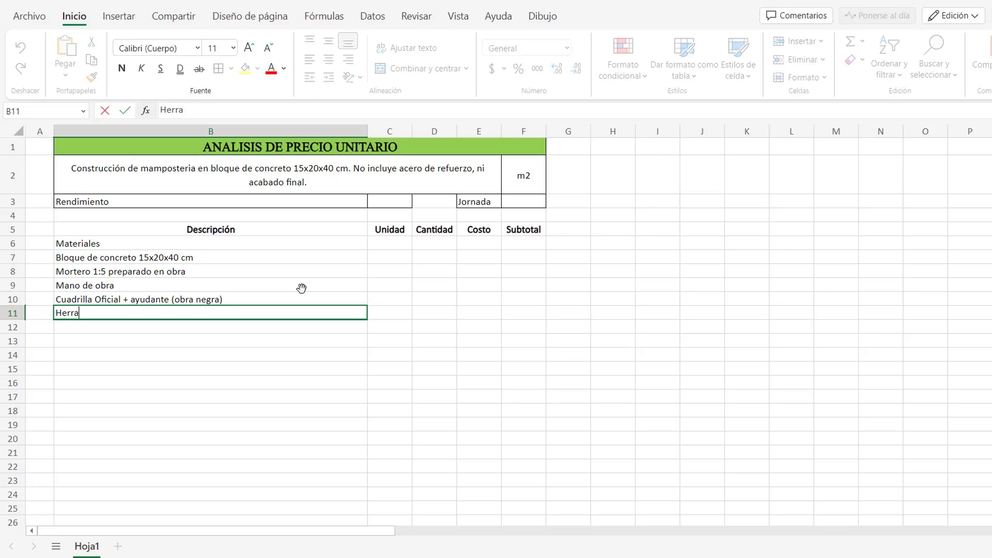
text(mienta)
key(Return)
text(He)
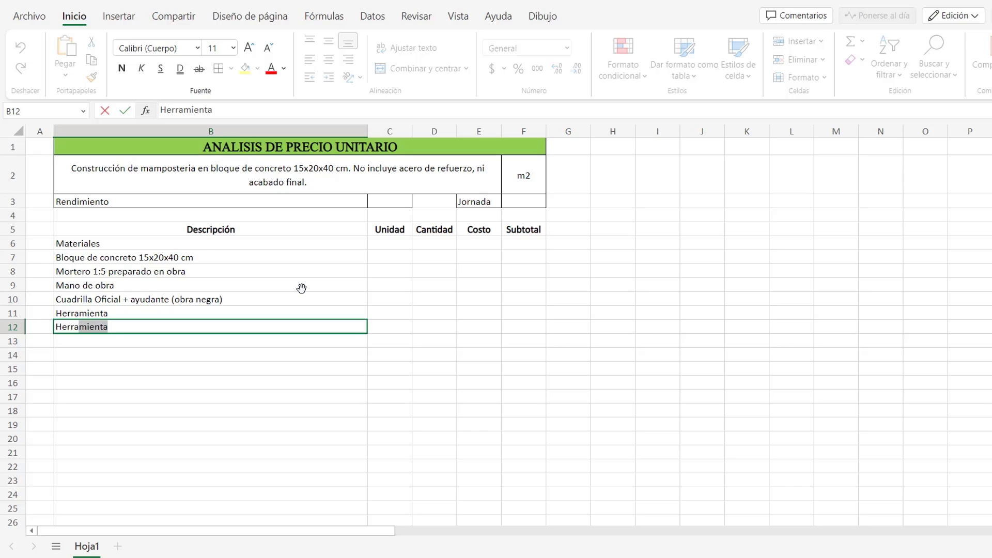
text(rramienta men)
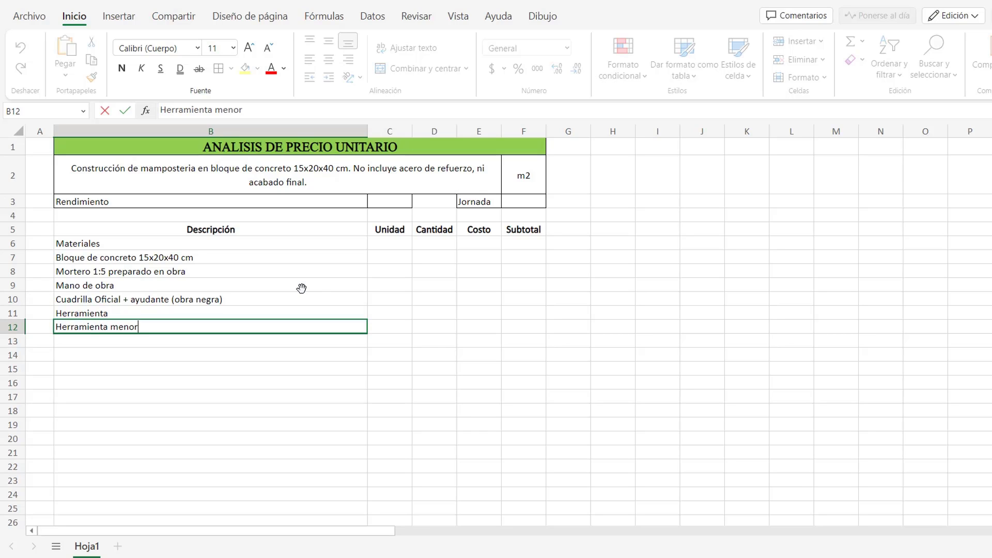
text(or)
key(Return)
Add the section Equipo in B13 with the items Cortadora de ladrillo and disco punta de diamante para cortadora below it
text(Equipo)
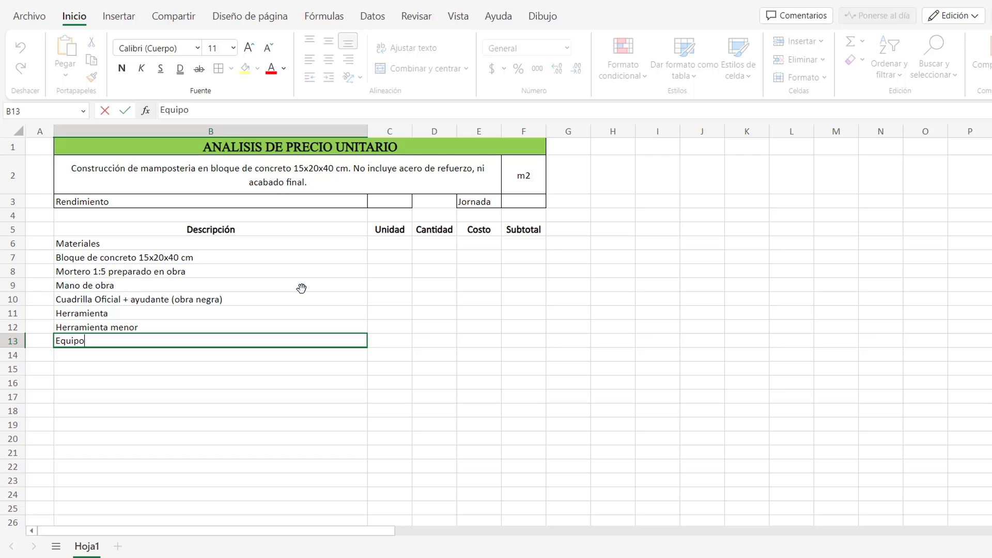
key(Return)
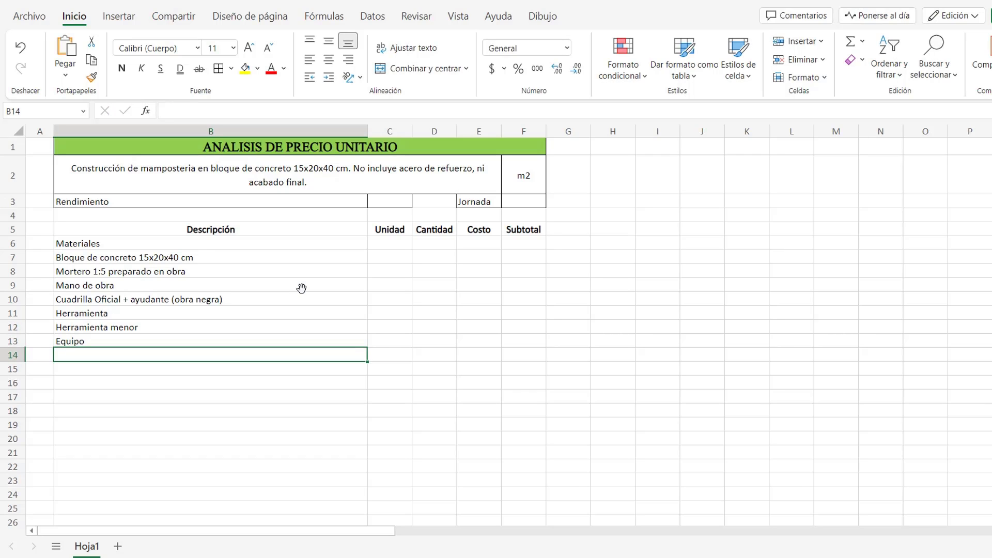
text(Cortadora de ladrillo)
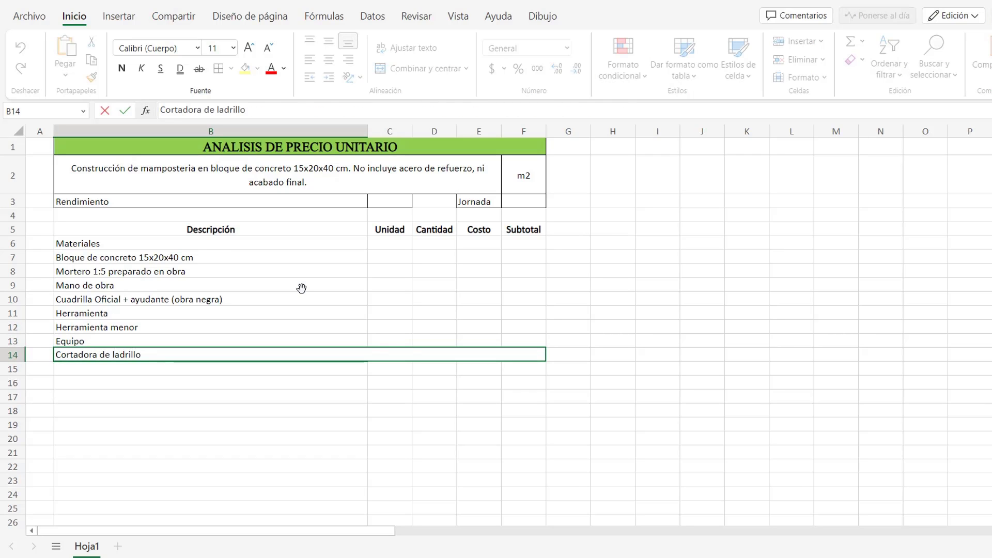
key(Return)
text(disco punta de diaman)
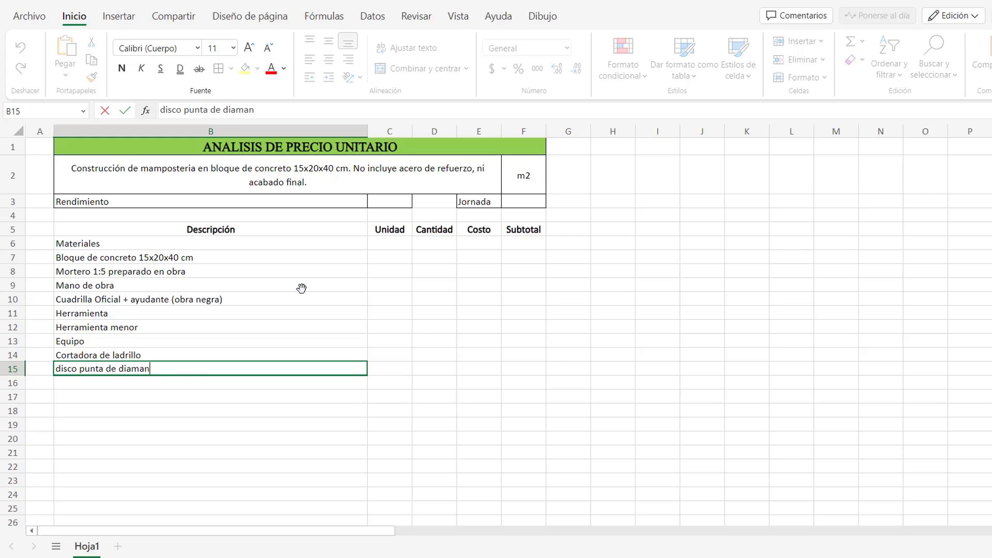
text(te para cortadora)
key(Return)
Add the section Transporte in B16 with the item Transporte de los materiales in B17
text(T)
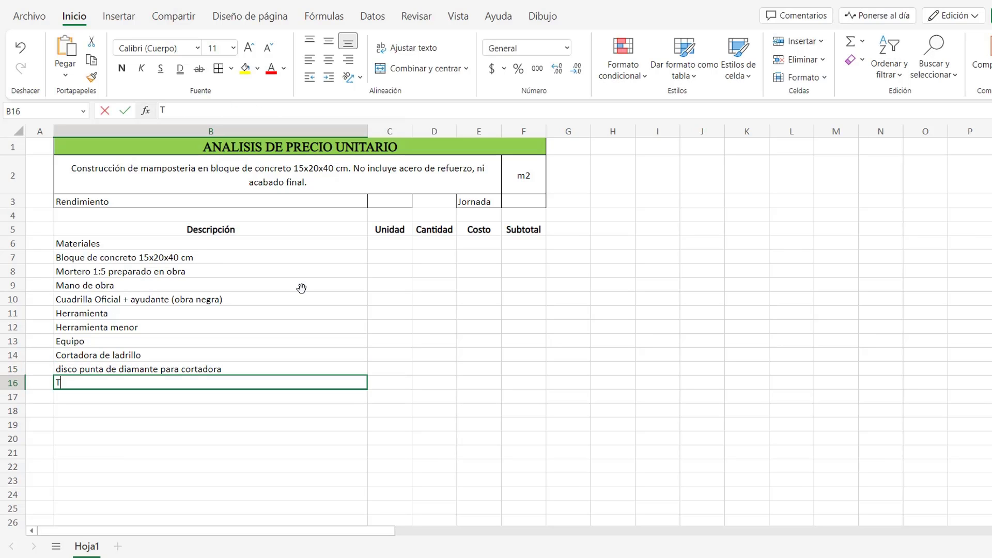
text(ransporte)
key(Return)
text(Transpo)
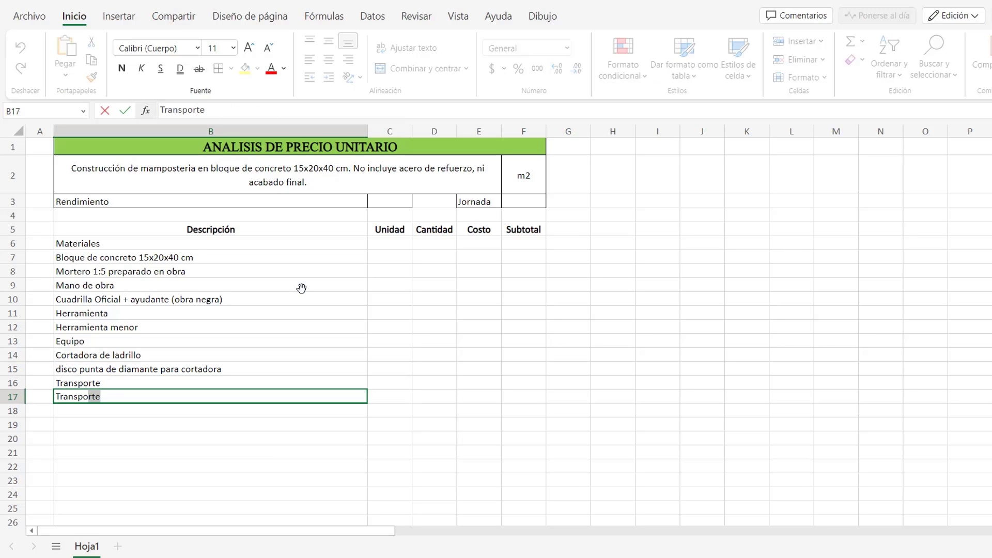
text(rte de los materiales)
key(Return)
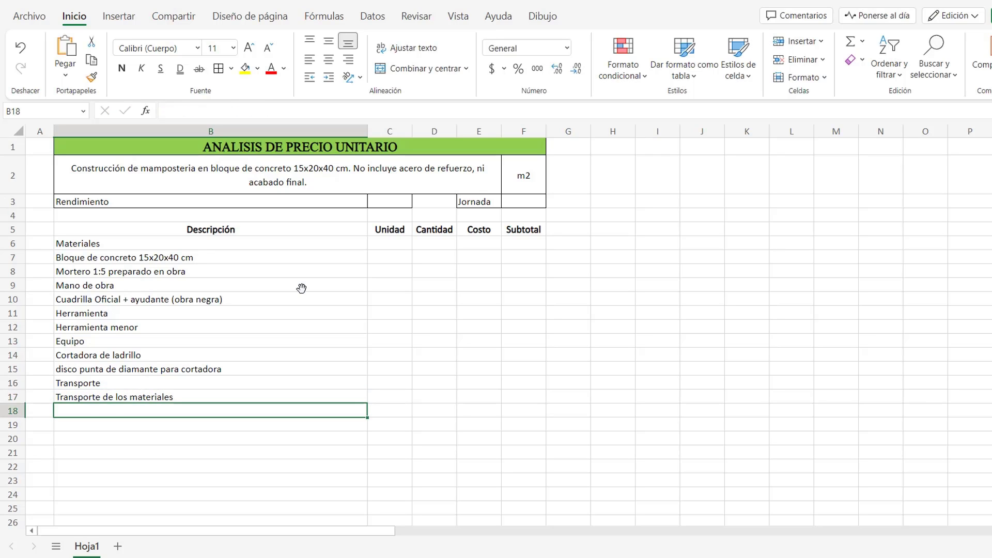
Add the transport items acarreo interno de materiales in B18 and acarreo interno de bloques in B19
text(acarreo interno)
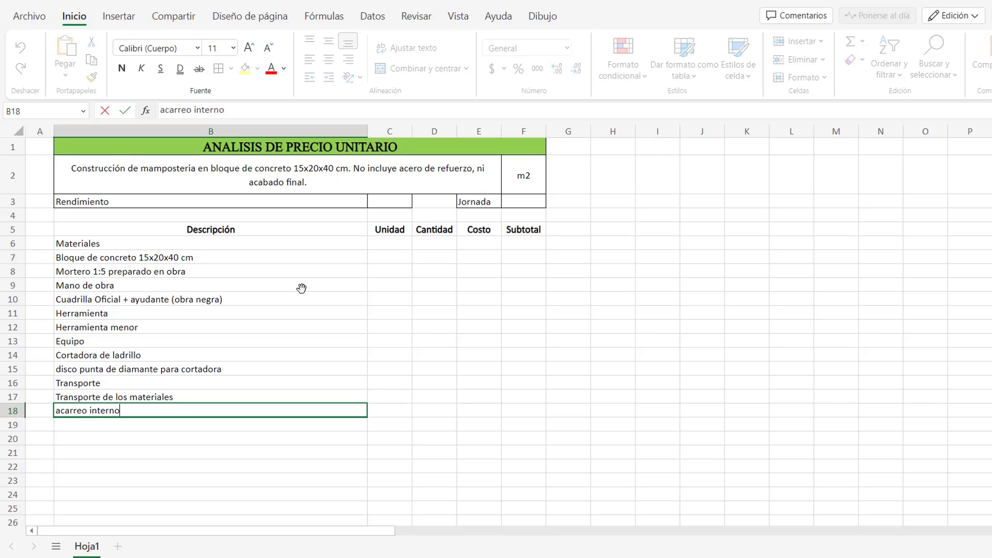
text( de materiales)
key(Return)
text(acarreo )
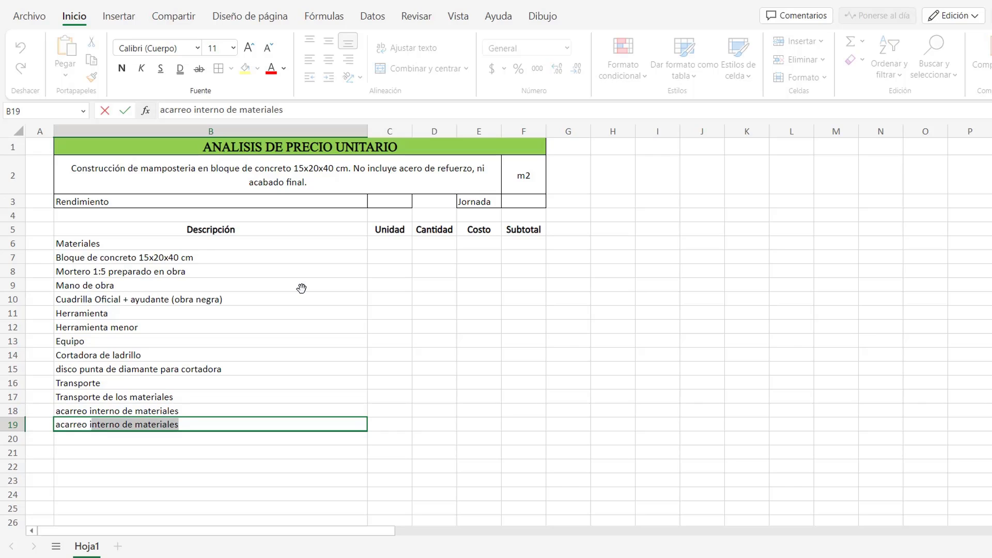
text(interno de bloques)
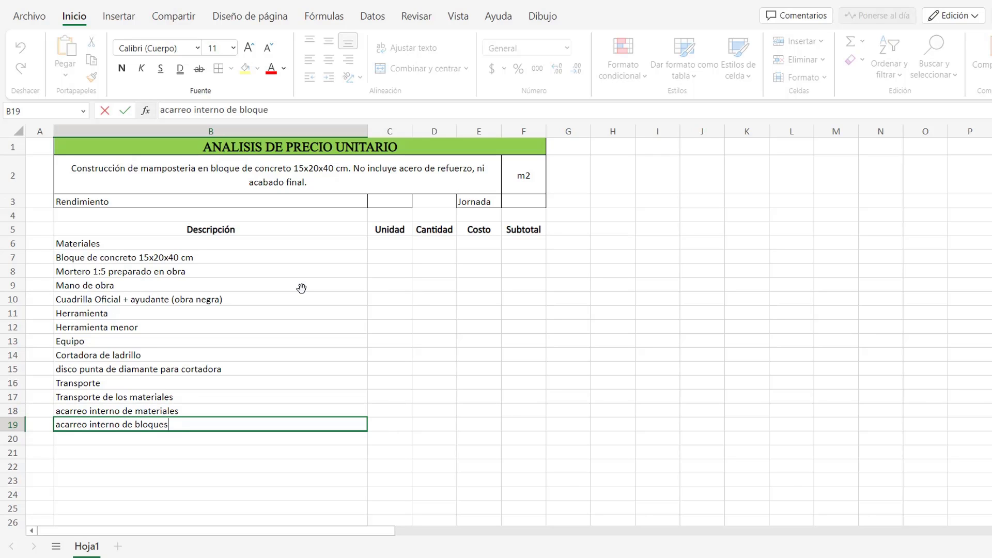
Merge and center B20:E20 and enter Total (m2) in it
drag(304, 436, 481, 439)
click(425, 68)
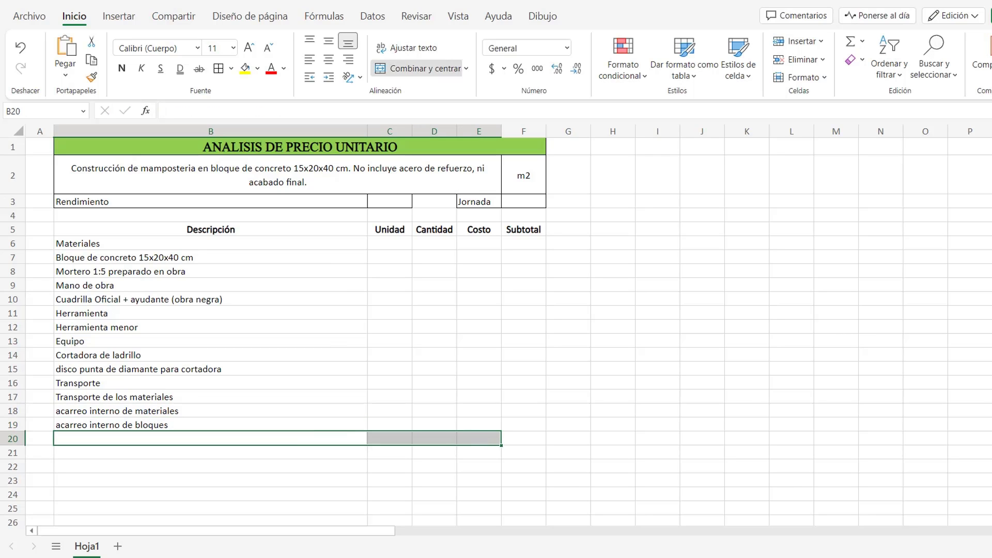
click(391, 448)
click(391, 437)
text(Total)
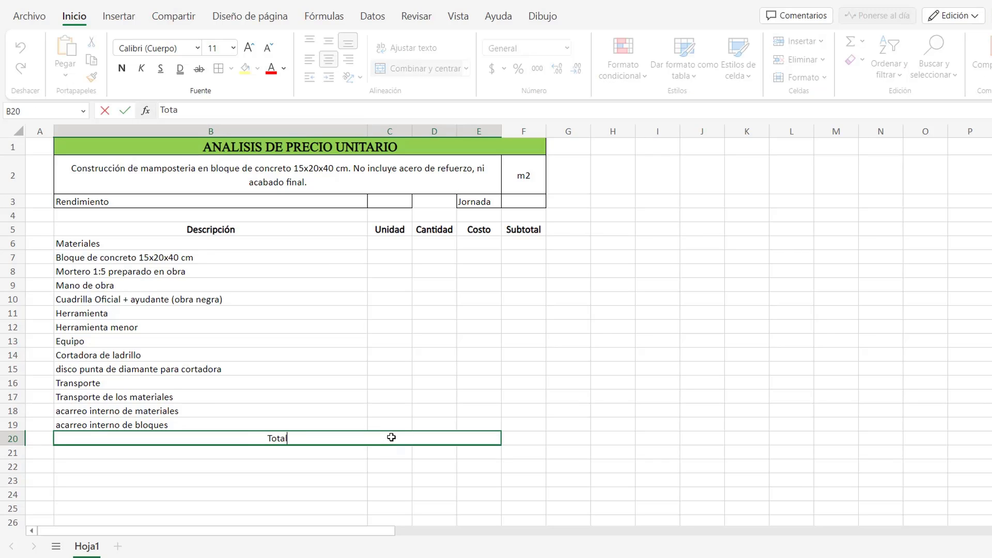
text( (m2))
key(Return)
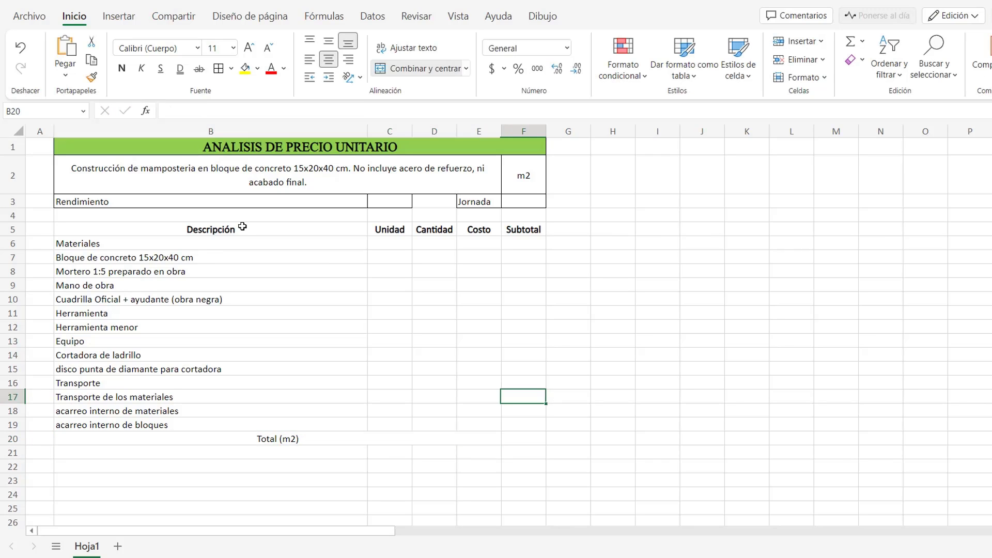
Add all borders to the cost table B5:F20 and make the Total (m2) row bold
drag(248, 229, 537, 439)
click(344, 438)
key(ctrl+n)
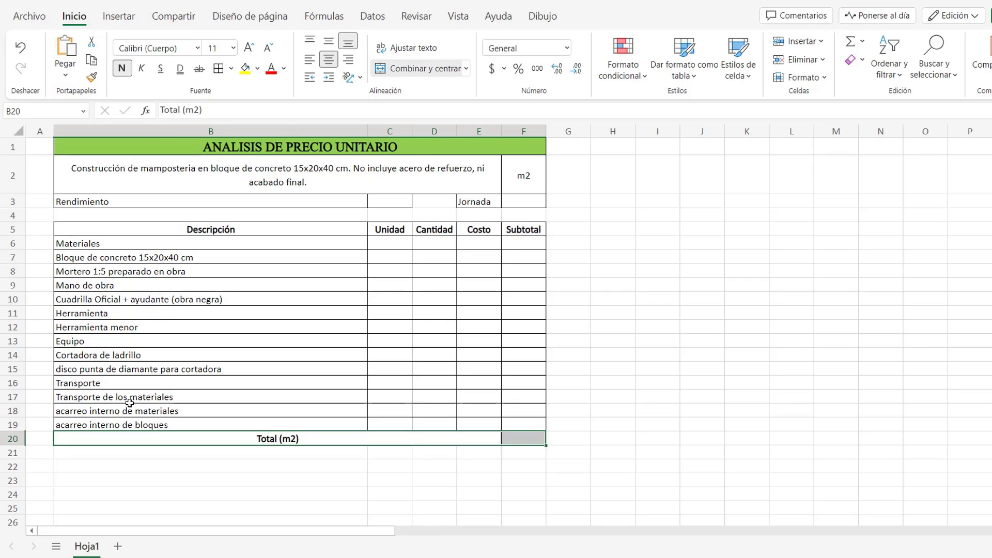
Merge the Transporte section row across B16:E16 and make it bold and left-aligned
drag(361, 383, 460, 382)
click(439, 69)
click(122, 68)
click(309, 59)
Copy the Transporte row's formatting to the Equipo, Herramienta, Materiales and Mano de obra section rows
click(11, 382)
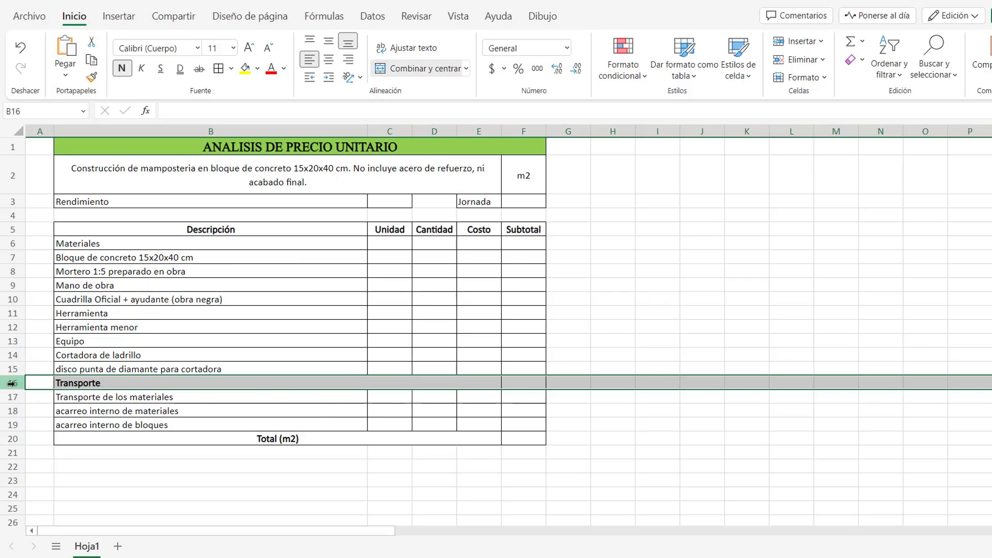
click(91, 77)
click(26, 341)
click(91, 77)
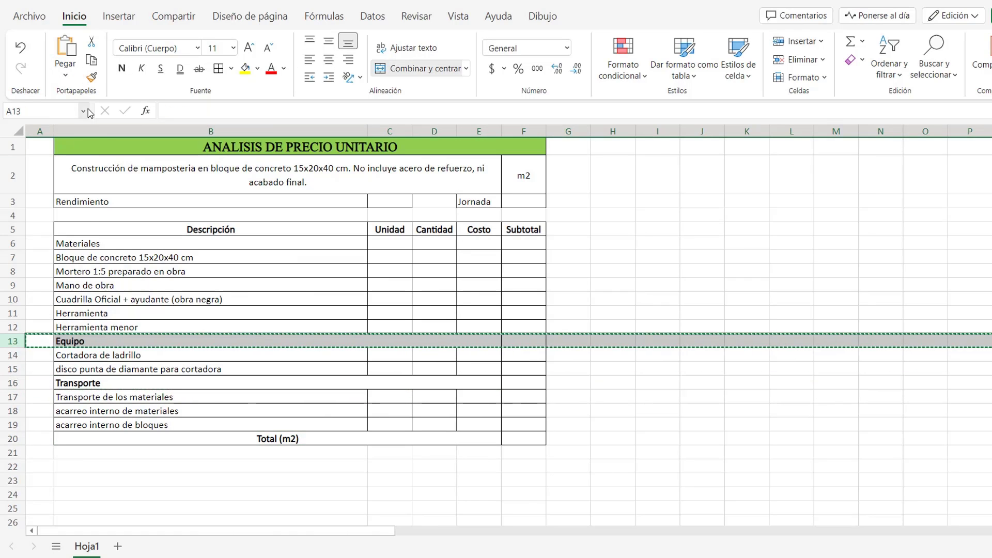
click(12, 313)
click(92, 77)
click(12, 243)
click(91, 77)
click(12, 286)
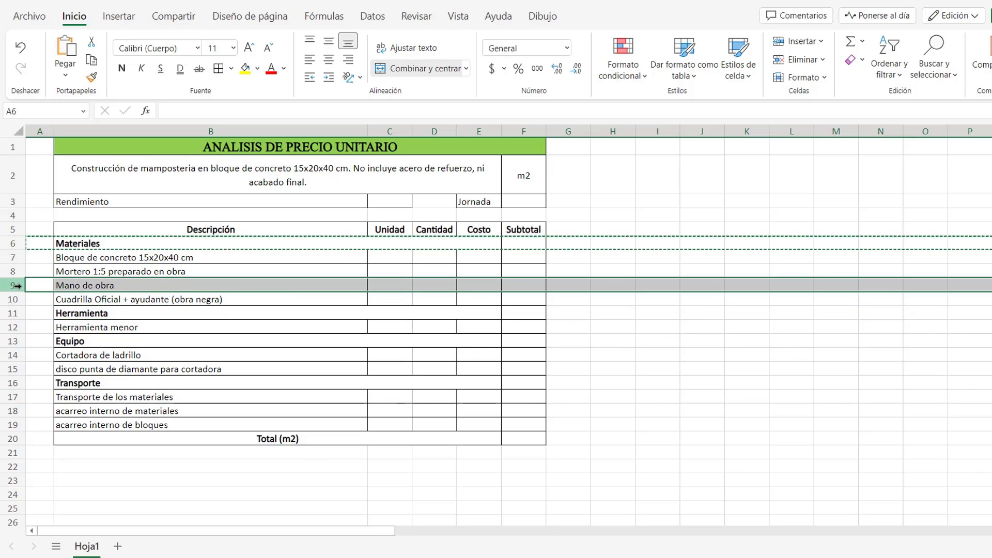
click(407, 324)
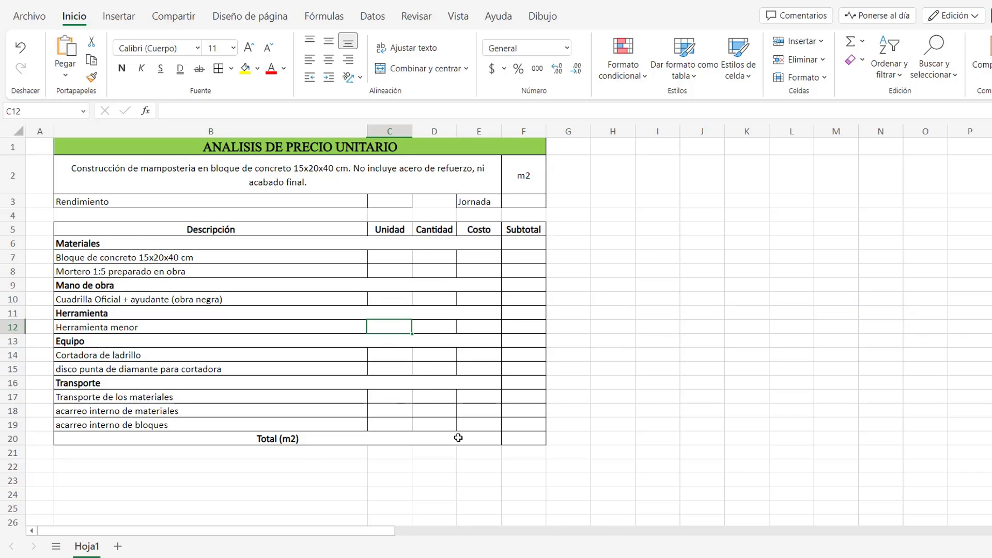
Fill the Total (m2) row and the table header row B5:F5 with light green
click(458, 438)
click(257, 68)
click(402, 128)
drag(206, 230, 523, 230)
click(246, 68)
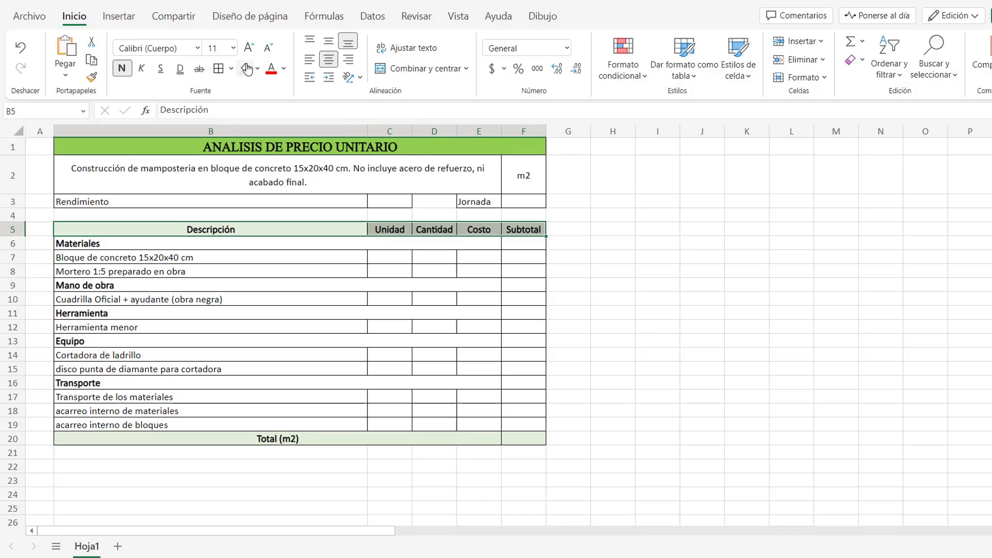
Enter the material units un for the concrete block in C7 and m3 for the mortar in C8
click(403, 256)
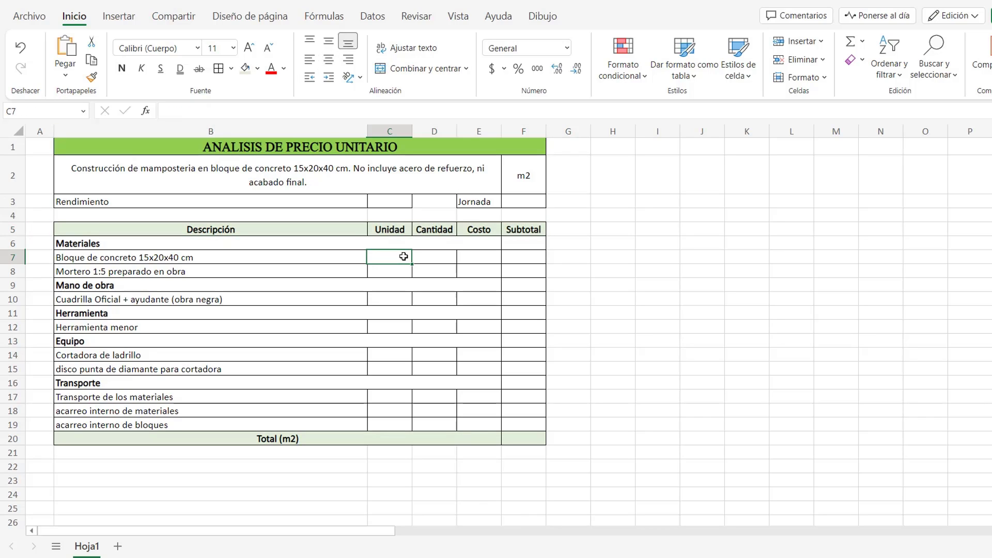
text(un)
key(Delete)
key(Return)
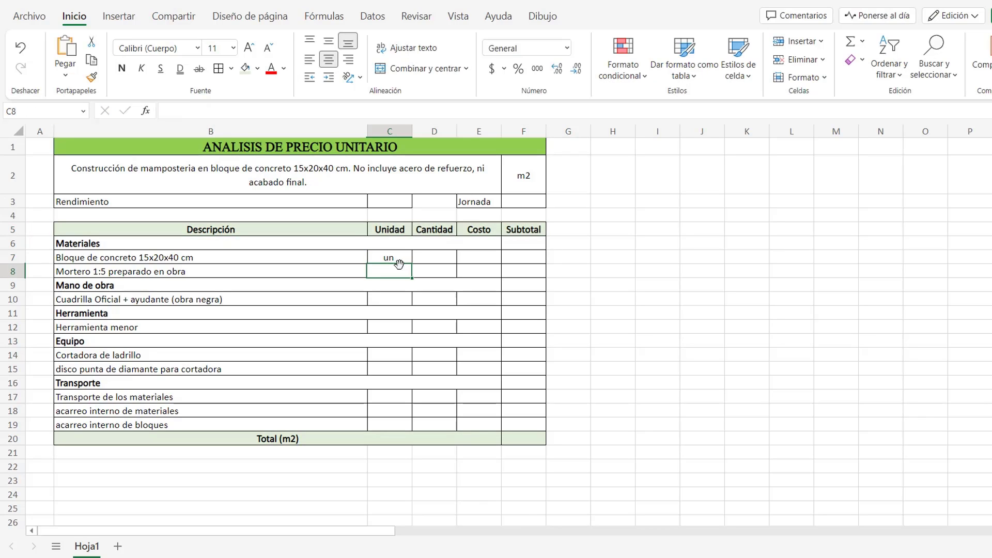
text(m3)
Enter the units jor for the labour crew in C10 and %(mo) for Herramienta menor in C12
click(404, 296)
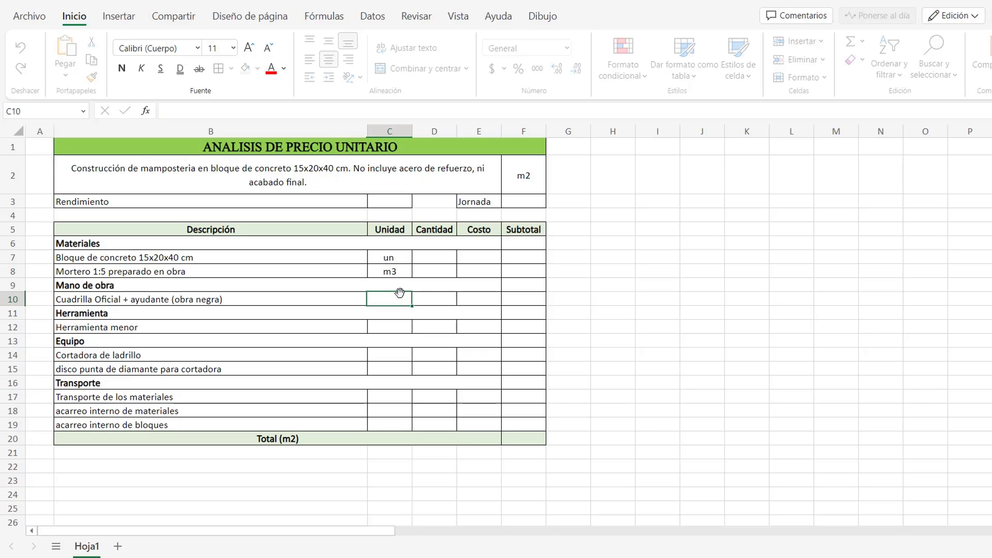
text(jor)
click(402, 327)
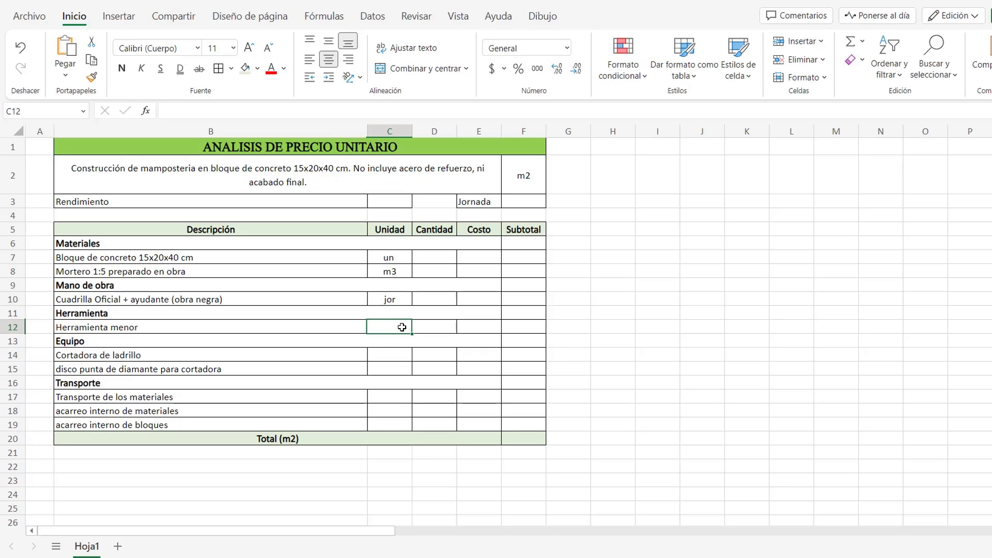
text(%(mo)
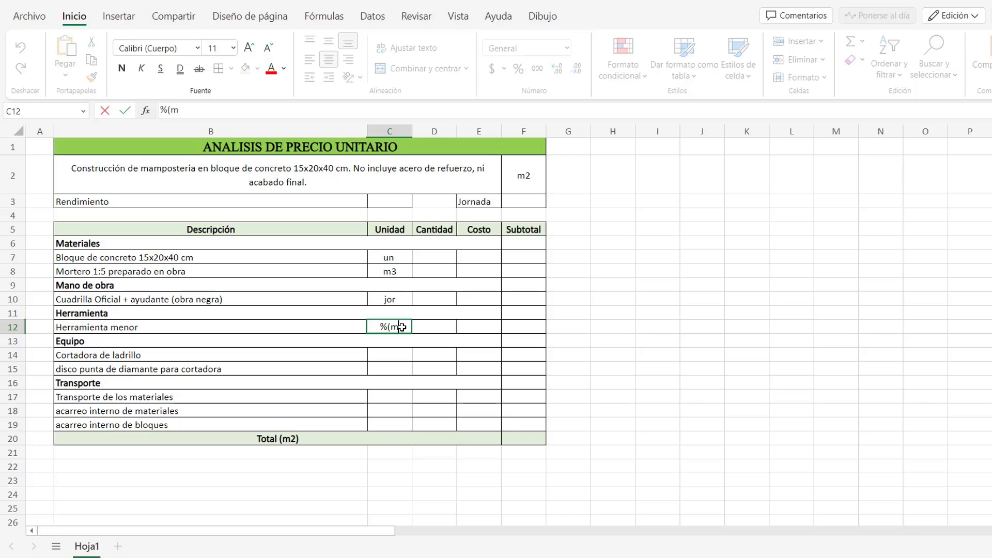
Enter the unit día for both equipment items in C14 and C15
click(403, 358)
text(día)
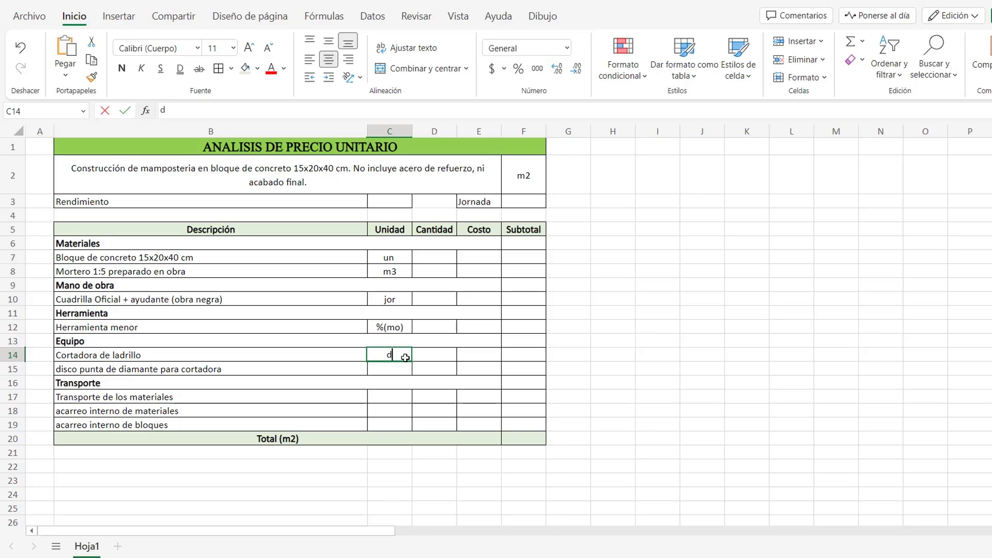
click(394, 368)
text(día)
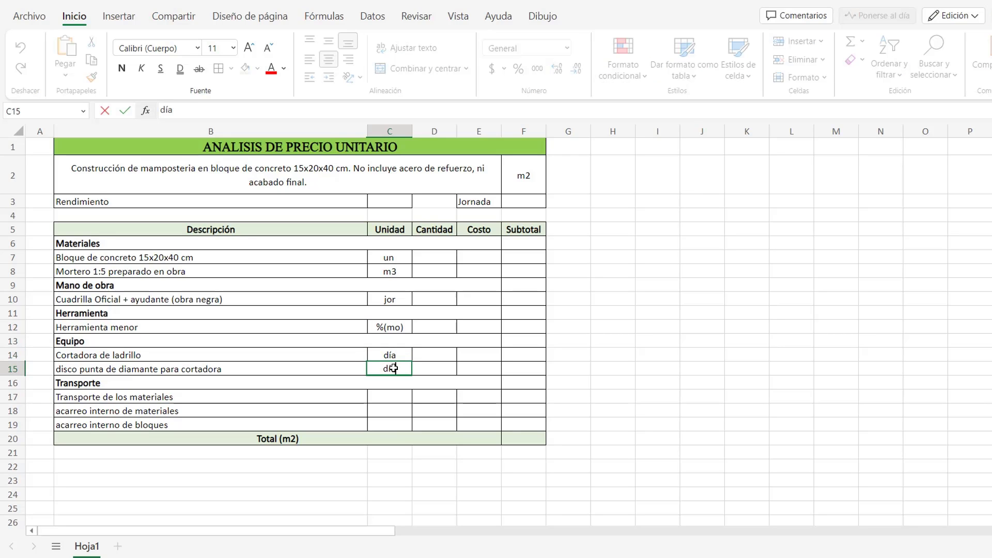
Enter the transport units kg in C17, m3 in C18 and un in C19
click(393, 396)
text(kg)
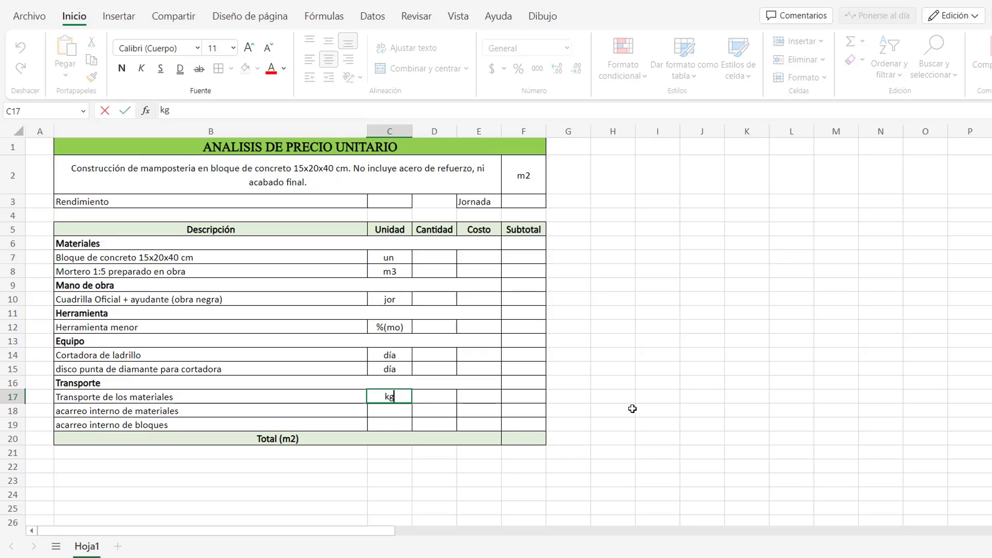
key(Return)
text(m3)
key(Return)
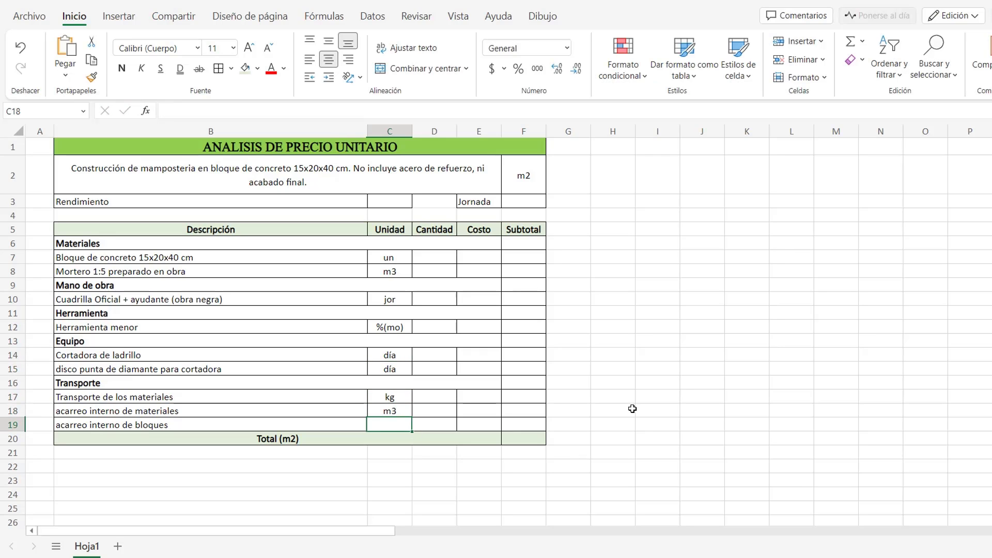
text(un)
Start an auxiliary calculation beside the table with Bloque in H4 and the heading Cantidad (un) in H6
click(594, 215)
text(Blo)
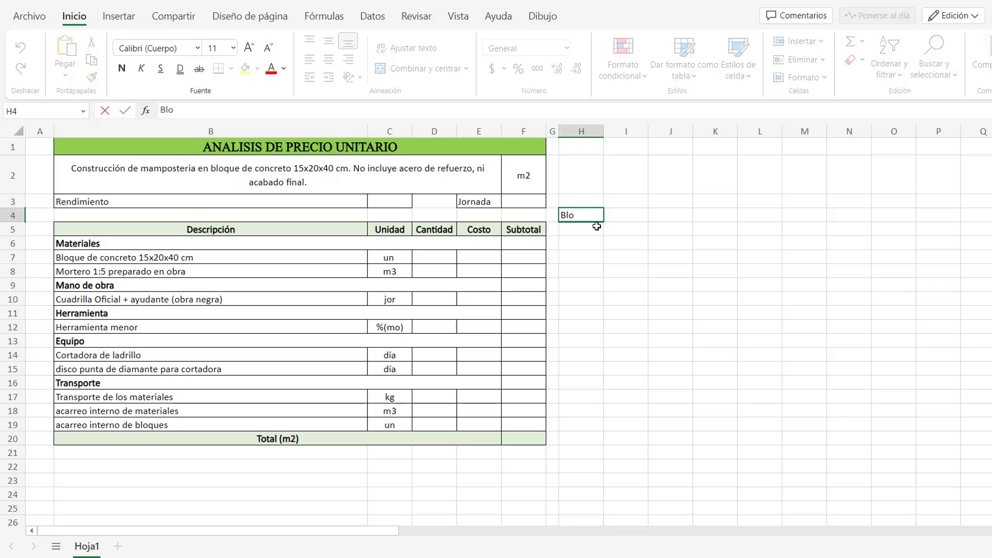
text(que)
key(Return)
key(Return)
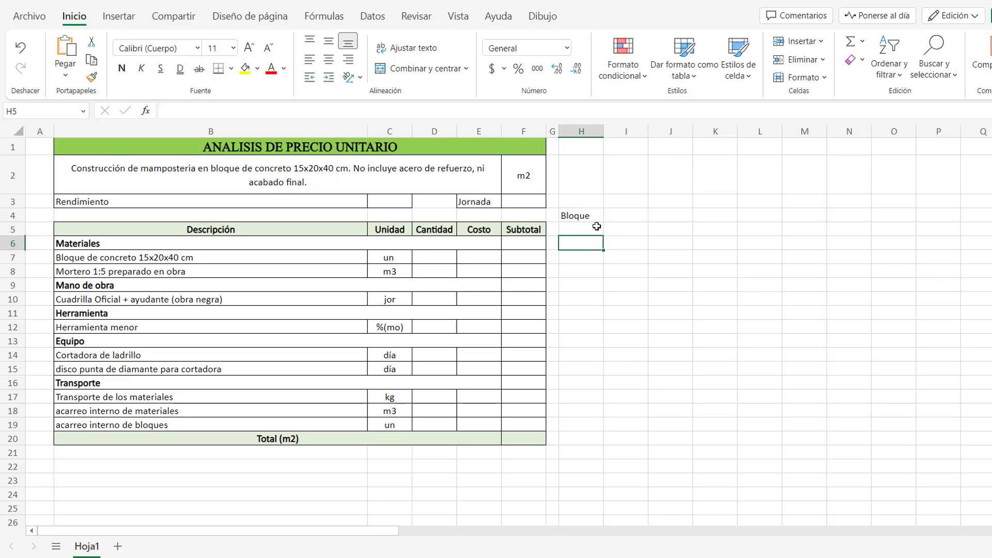
text(Cantidad)
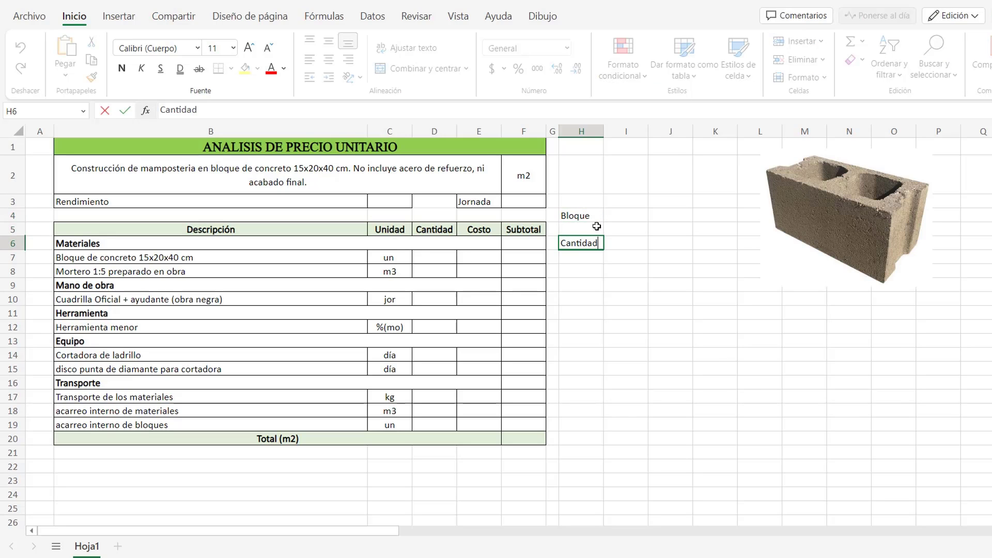
text( (un)
click(684, 298)
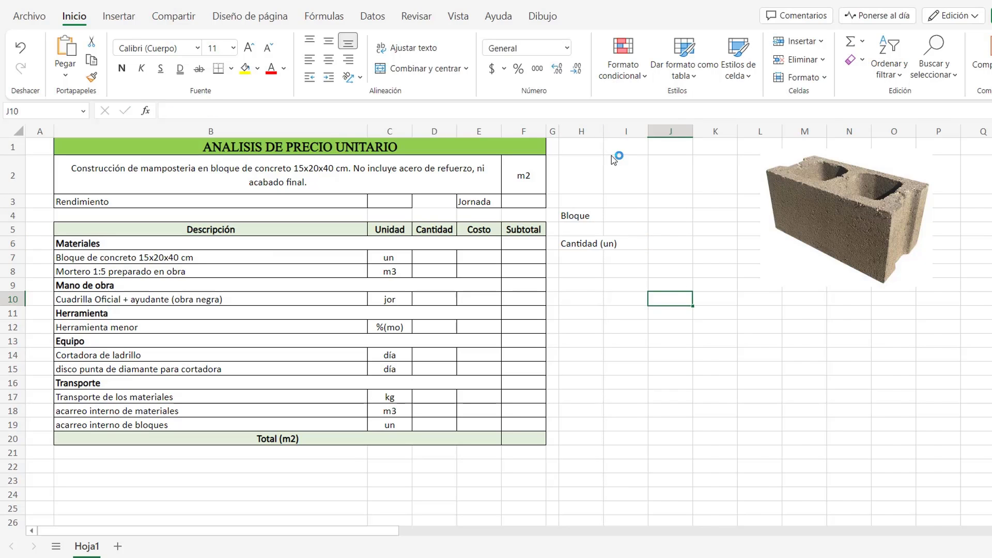
Add the heading área (m2) in I6 and enter a centered 1 in H7 under Cantidad (un)
click(639, 241)
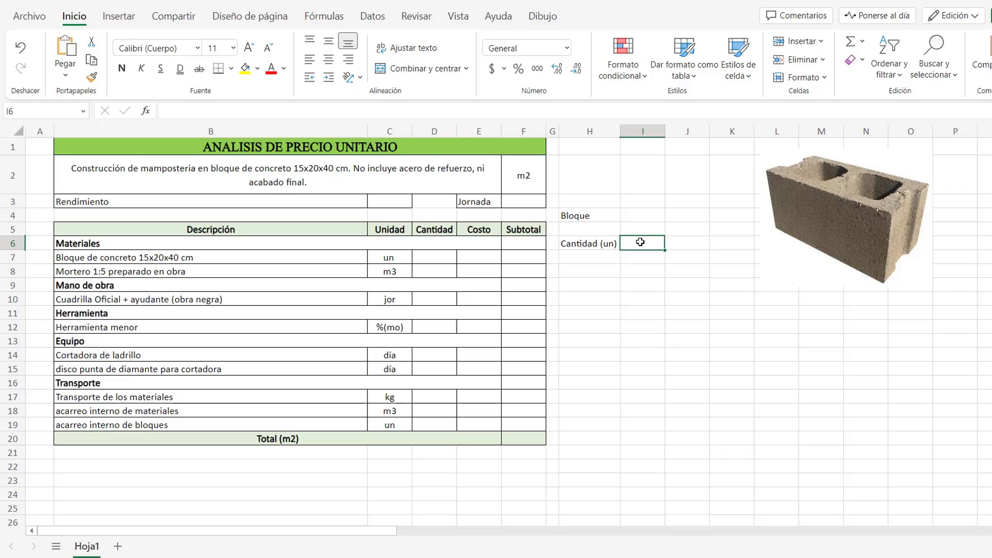
text(área (m)
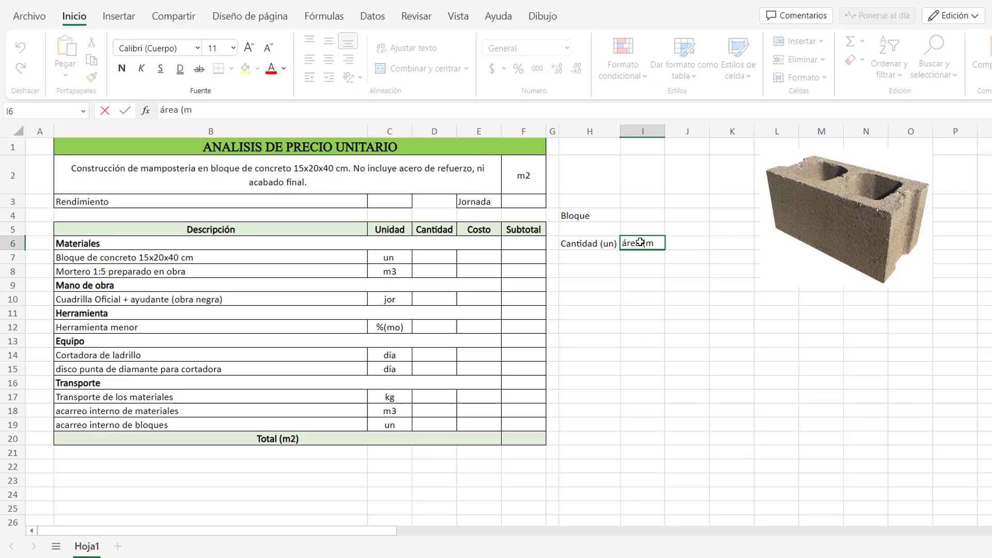
text(2))
key(Return)
click(600, 260)
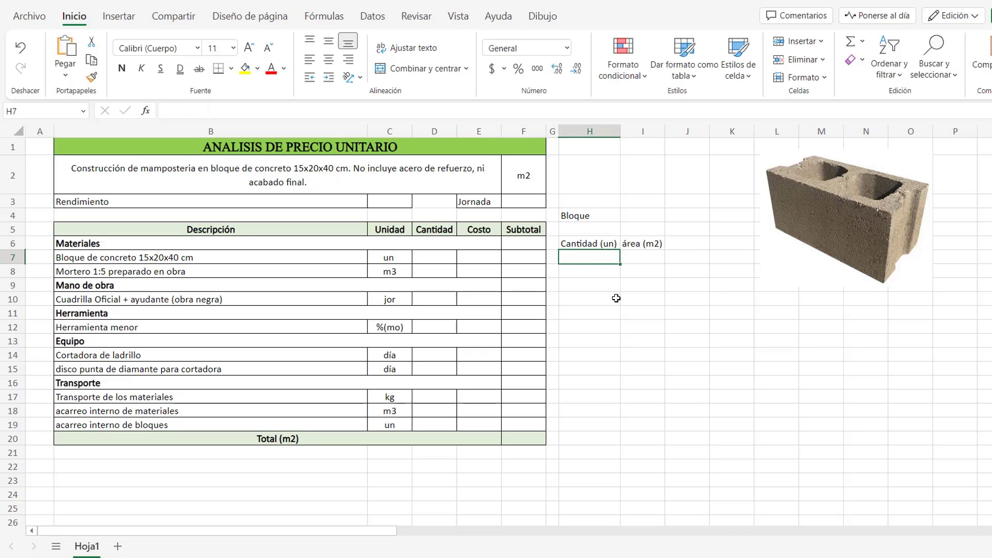
text(1)
key(ctrl+Return)
click(337, 59)
Calculate the area of one block in I7 with =0.2*0.4 and center the cell
click(643, 258)
text(=0)
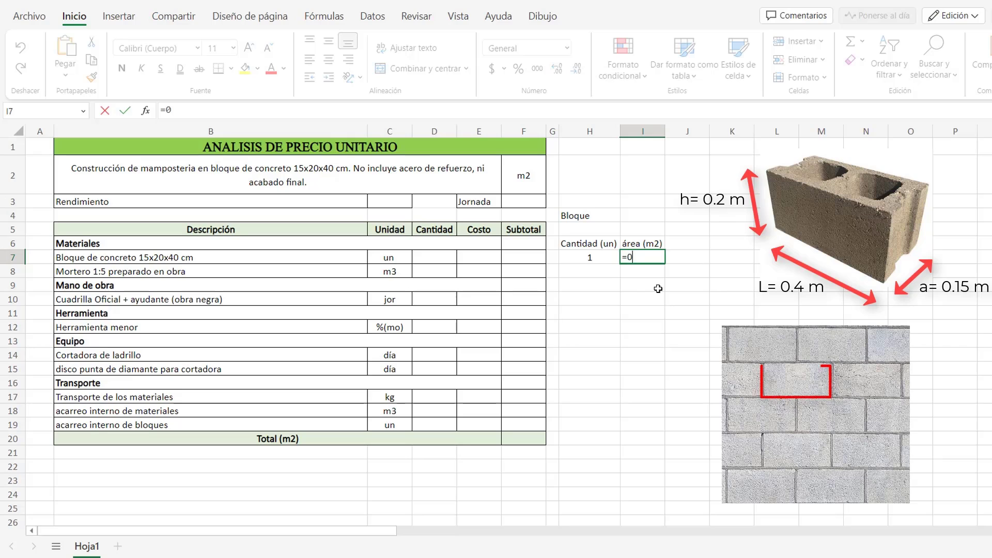
text(.2*0.4)
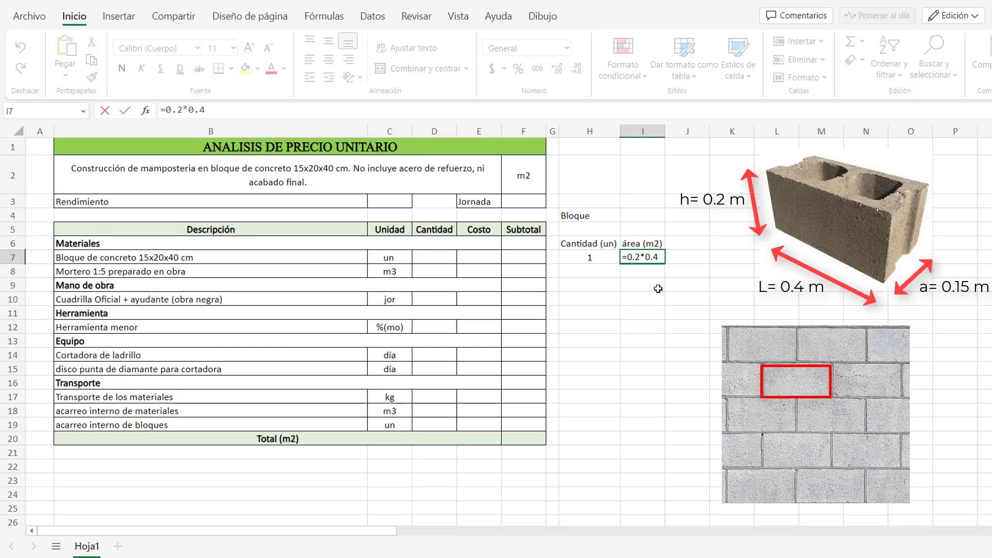
key(Return)
click(647, 258)
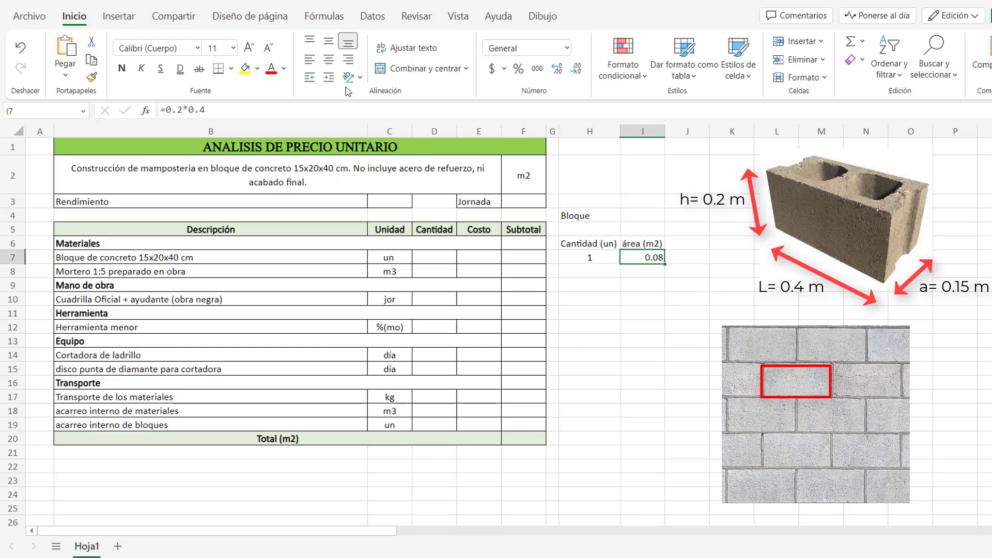
Enter X in H8 and 1 in I8 as the second row of the proportion, centering both cells
click(563, 272)
text(X)
drag(589, 271, 645, 271)
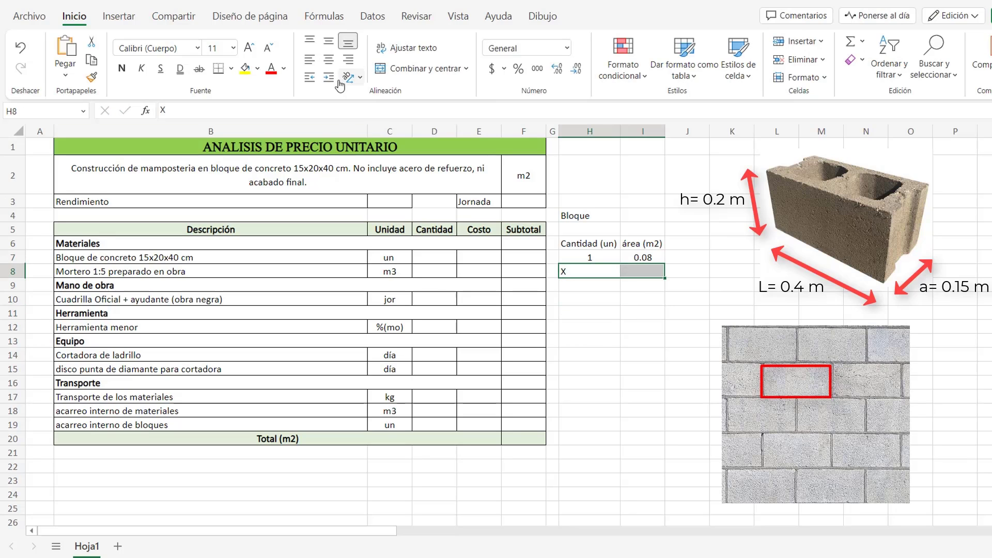
click(328, 61)
click(640, 273)
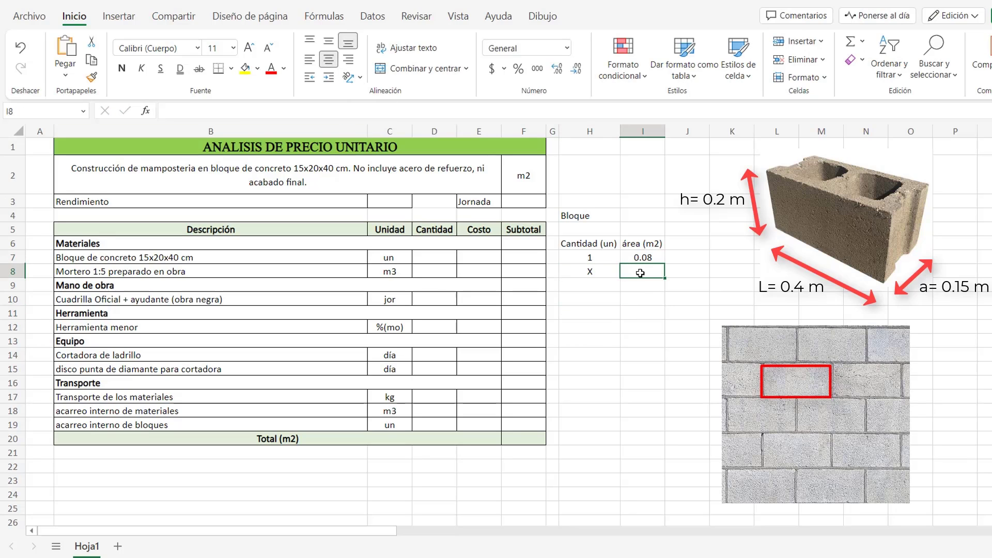
text(1)
click(591, 299)
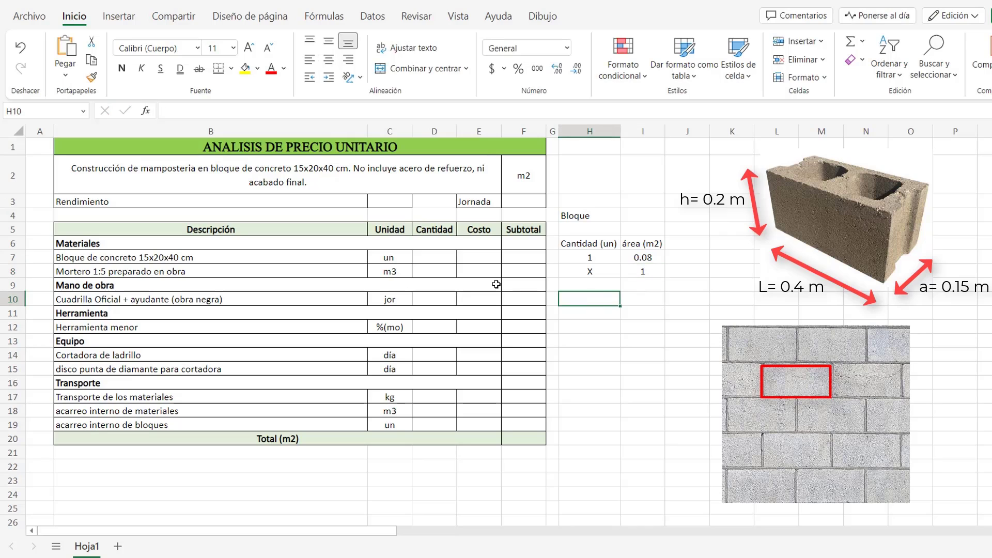
Calculate the concrete block quantity in D7 by rule of three from H7 and the areas in column I
click(427, 254)
text(=)
click(593, 257)
text(*)
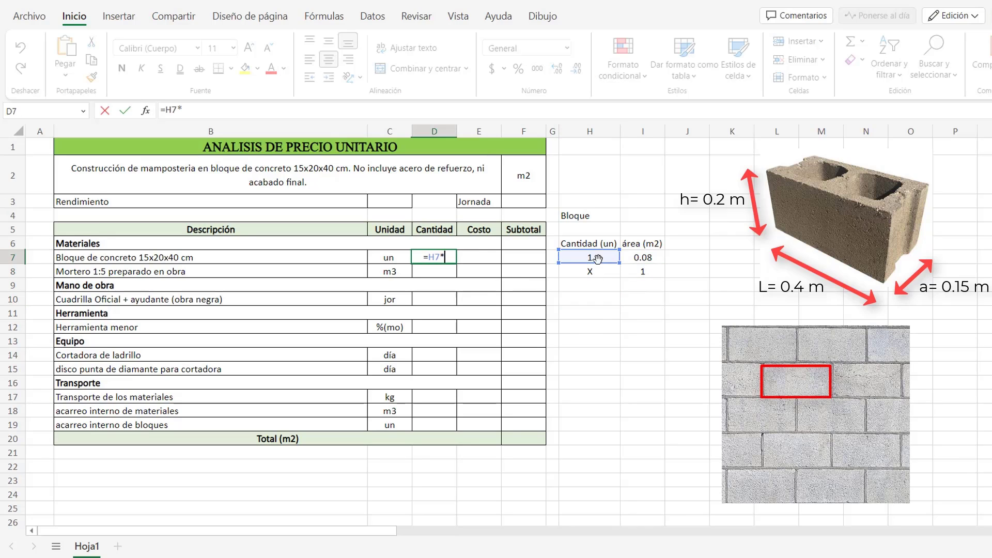
click(635, 272)
Start the mortar calculation with Mortero in H10 and the label espesor (cm) in H11
click(594, 300)
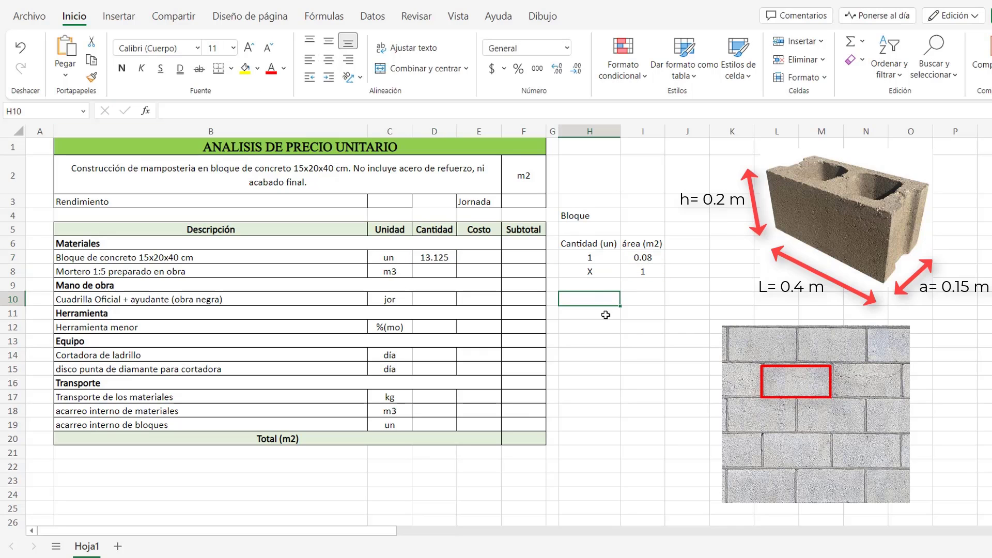
text(Mortero)
key(Return)
text(espesor )
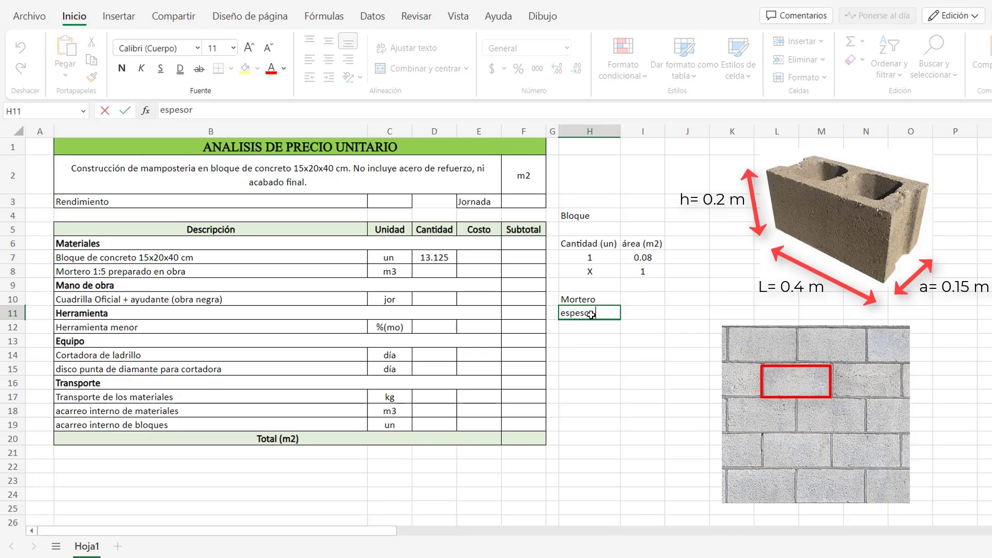
text((cm))
Set the mortar thickness in I11 to 1.5 and center the cell
click(646, 314)
text(1.5)
click(682, 385)
click(635, 314)
click(329, 60)
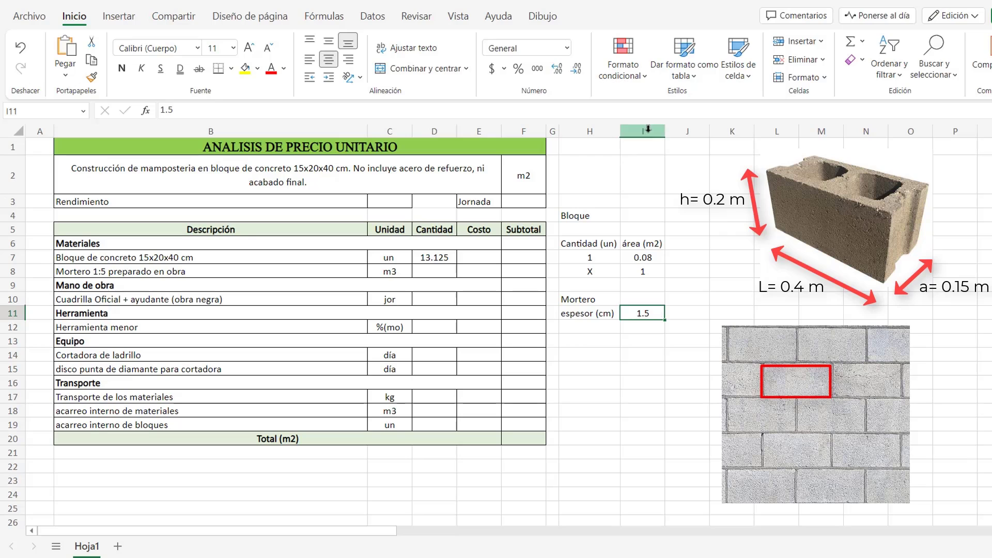
Enter the label Medidas ladrillo in H12 and widen column H to fit it
click(589, 327)
text(Medidas ladrillo)
click(608, 381)
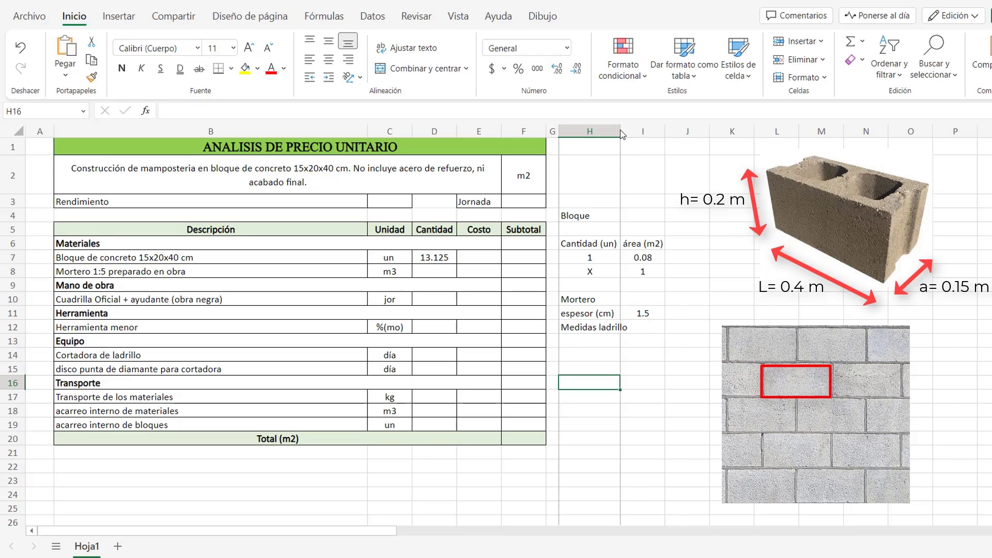
drag(620, 133, 631, 133)
List the block dimensions in H13:I15 as L 0.4, h 0.2 and a 0.15
click(620, 345)
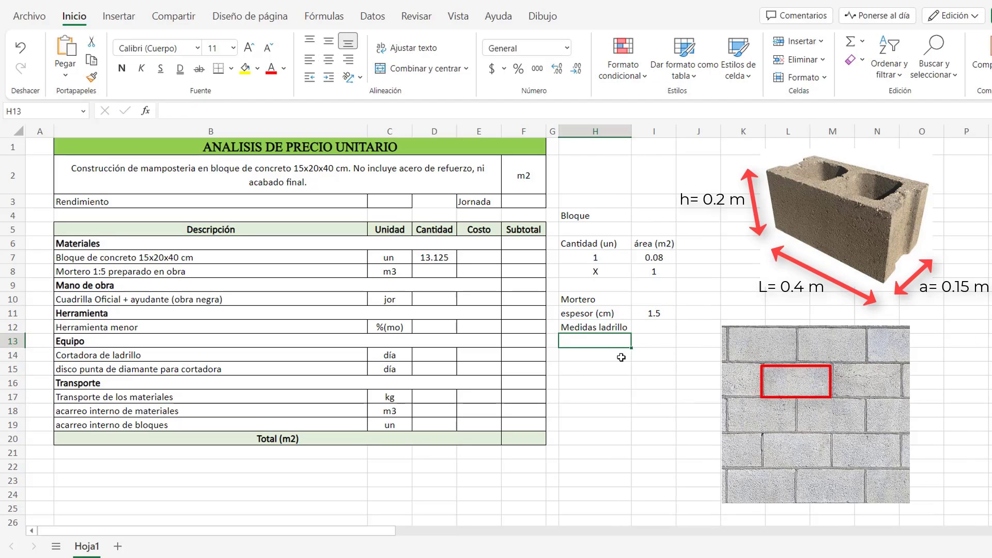
text(L)
key(Tab)
text(0.4)
key(Return)
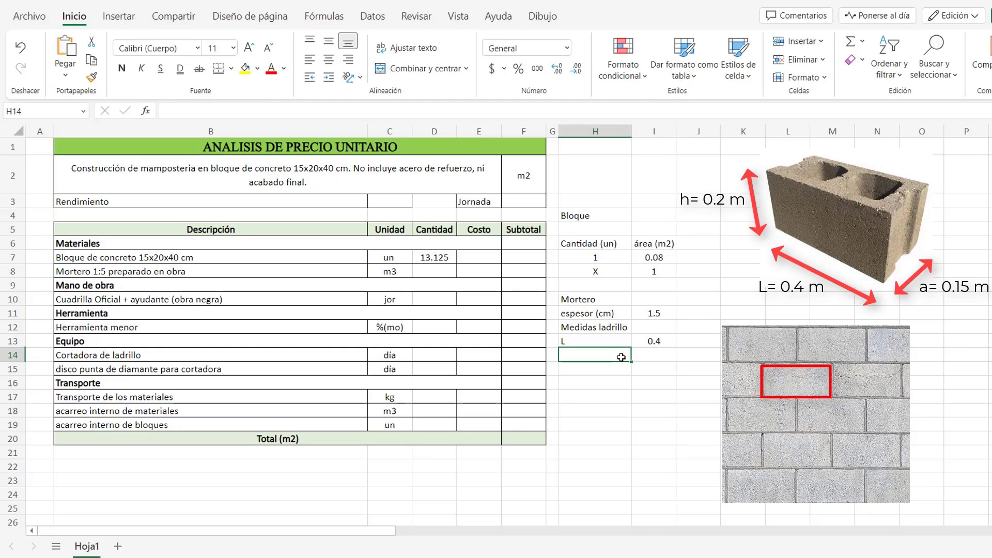
text(h)
key(Tab)
text(0.2)
key(Return)
text(a)
key(Tab)
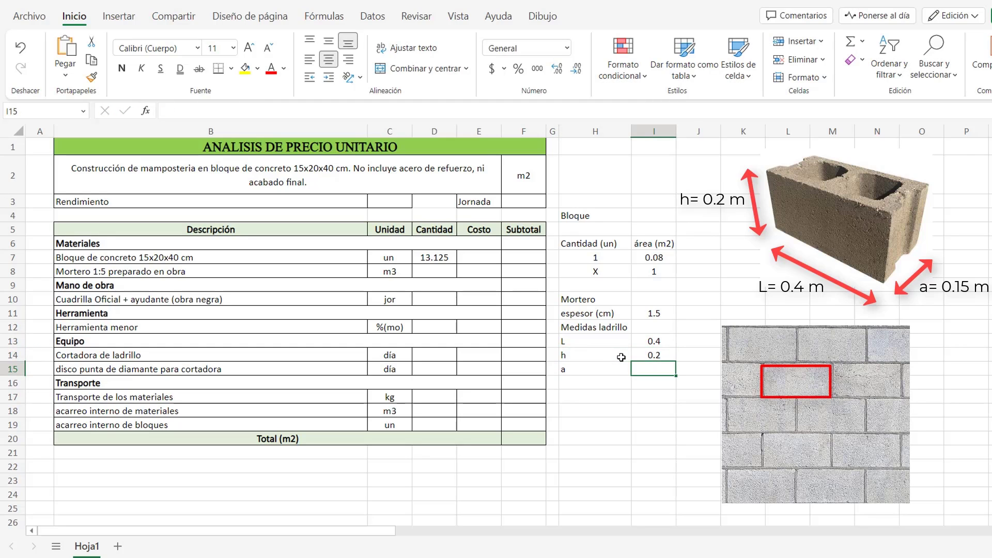
text(0.15)
Name the block dimension cells I13, I14 and I15 as L, h and a
click(646, 341)
click(49, 111)
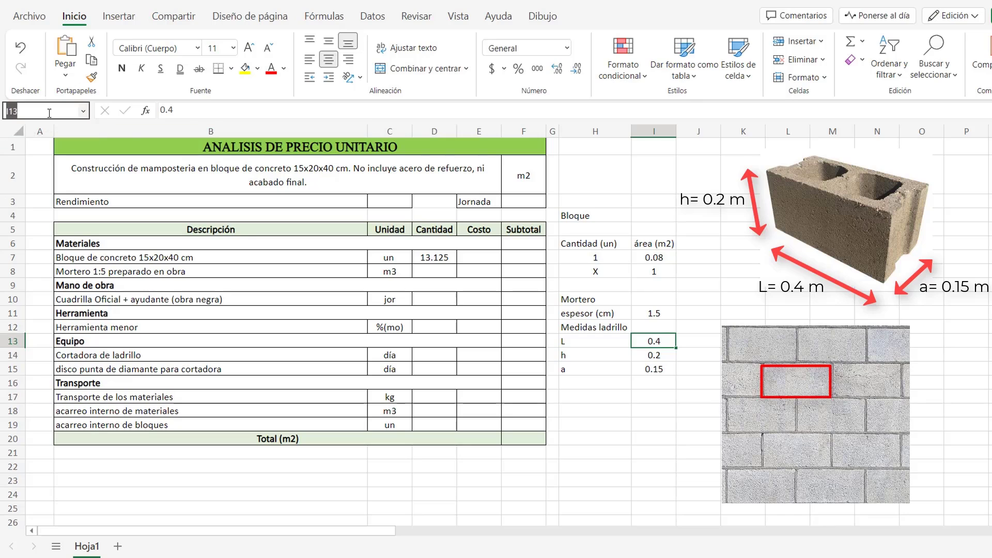
text(L)
key(Return)
click(641, 355)
click(49, 112)
text(h)
key(Return)
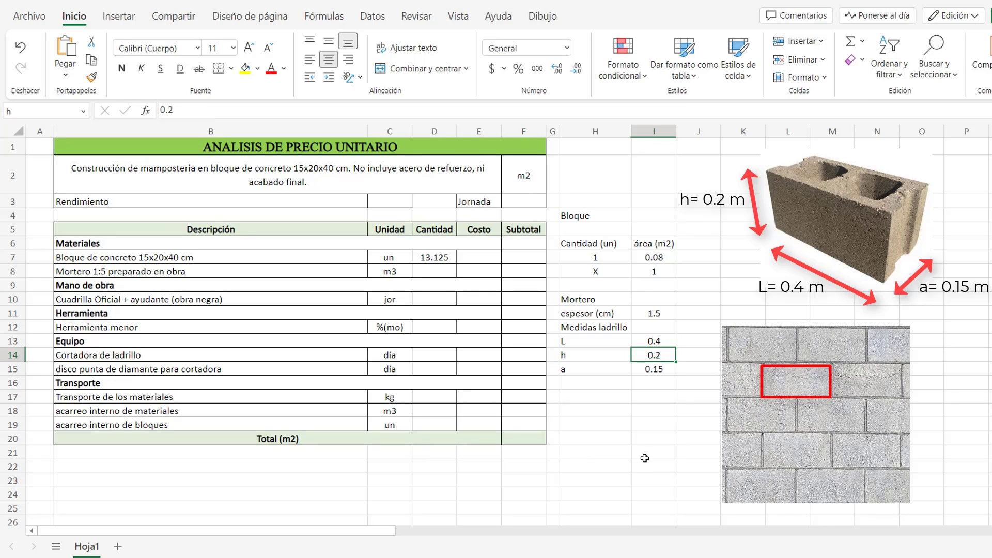
key(Return)
Name the mortar thickness cell I11 as e
click(654, 313)
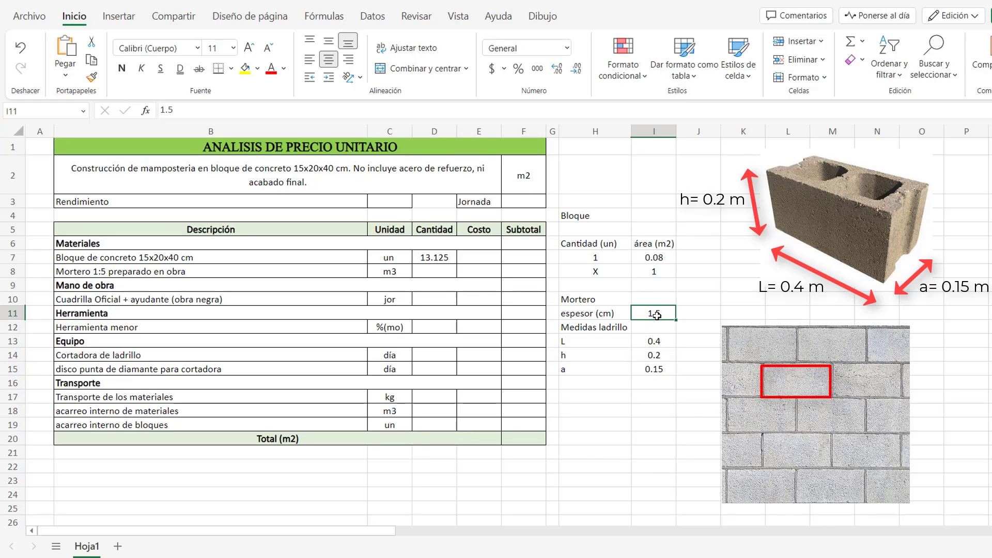
click(49, 111)
text(e)
key(Return)
click(736, 410)
Start the mortar quantity formula in D8 with the horizontal joint volume (L*a*(e/100)), followed by a plus sign
click(438, 295)
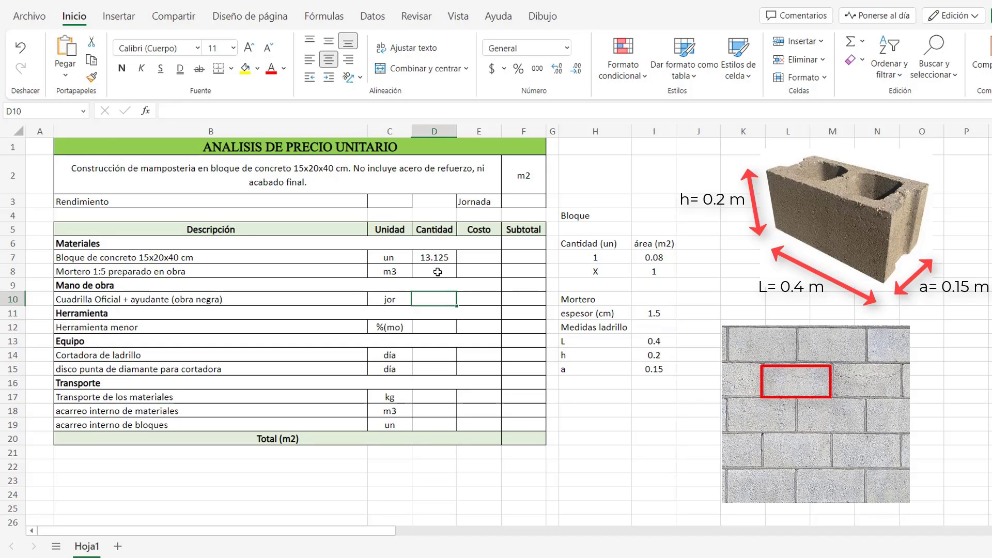
click(437, 272)
text(=()
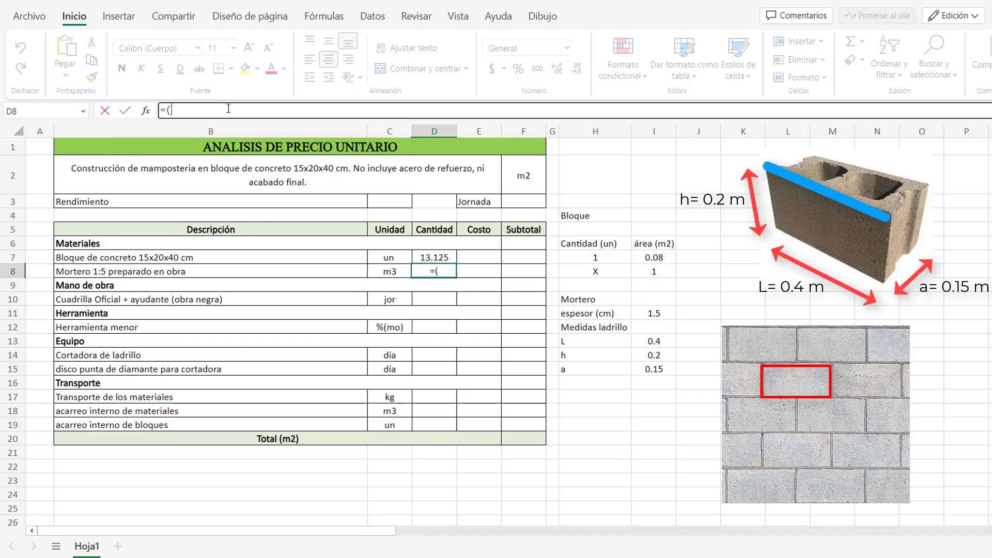
text(L*a)
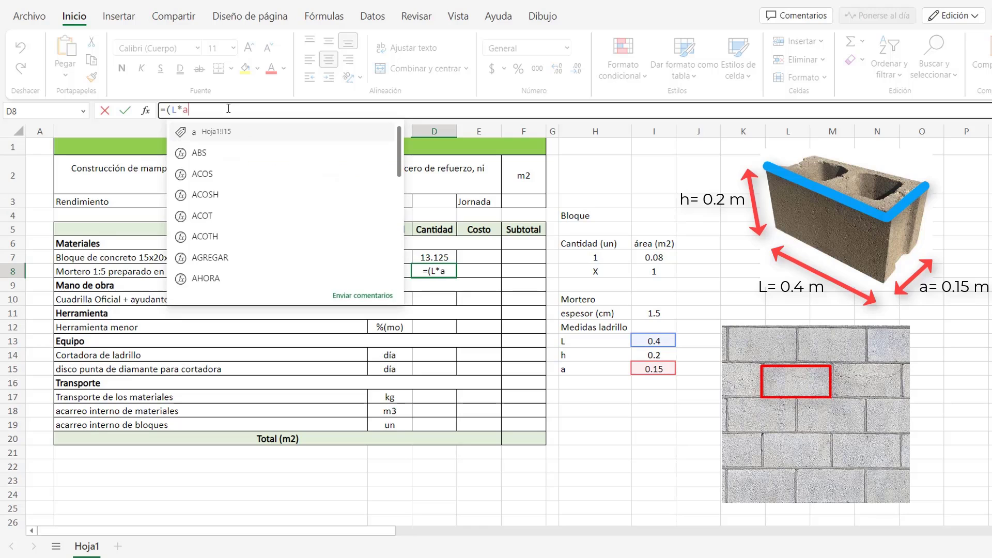
text(*e/)
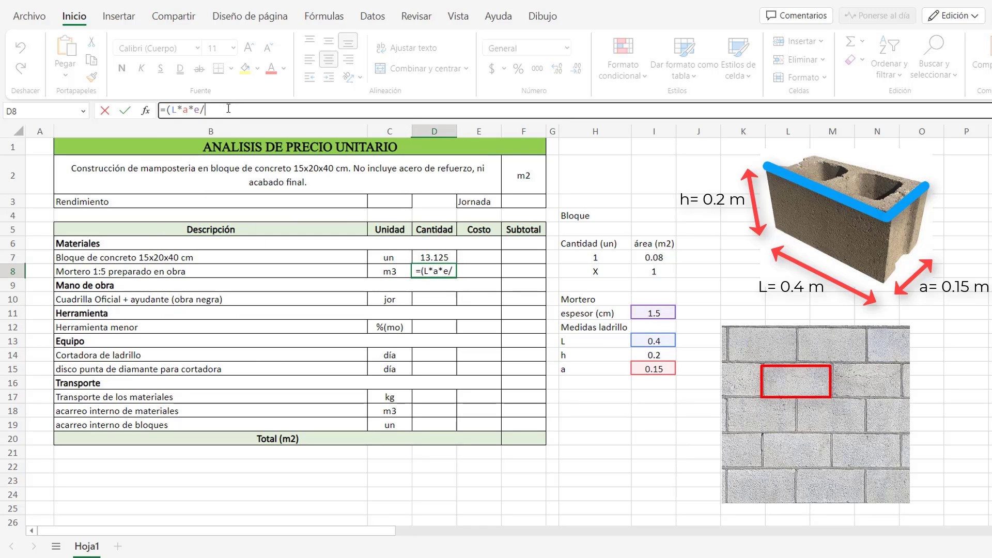
text(100))
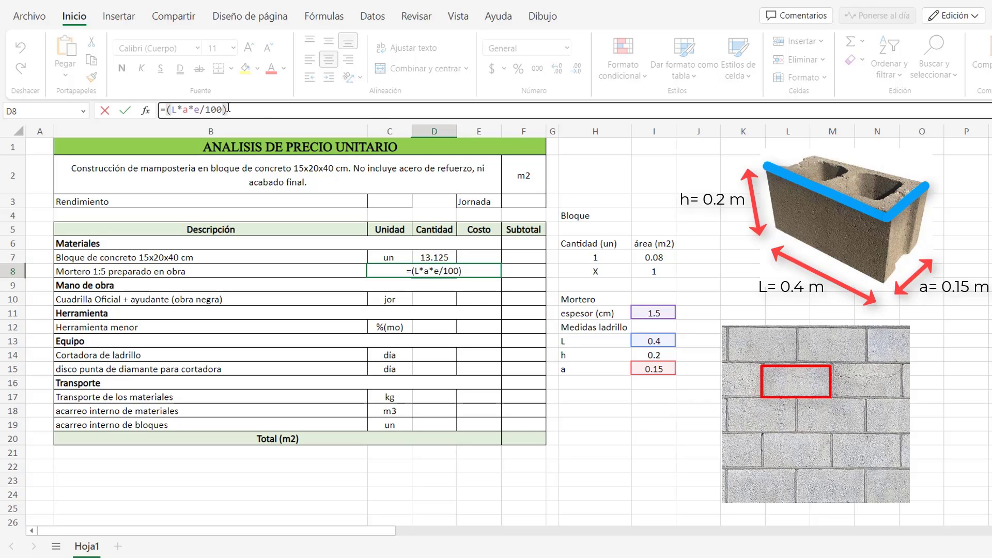
click(193, 110)
text(()
click(246, 114)
text()+)
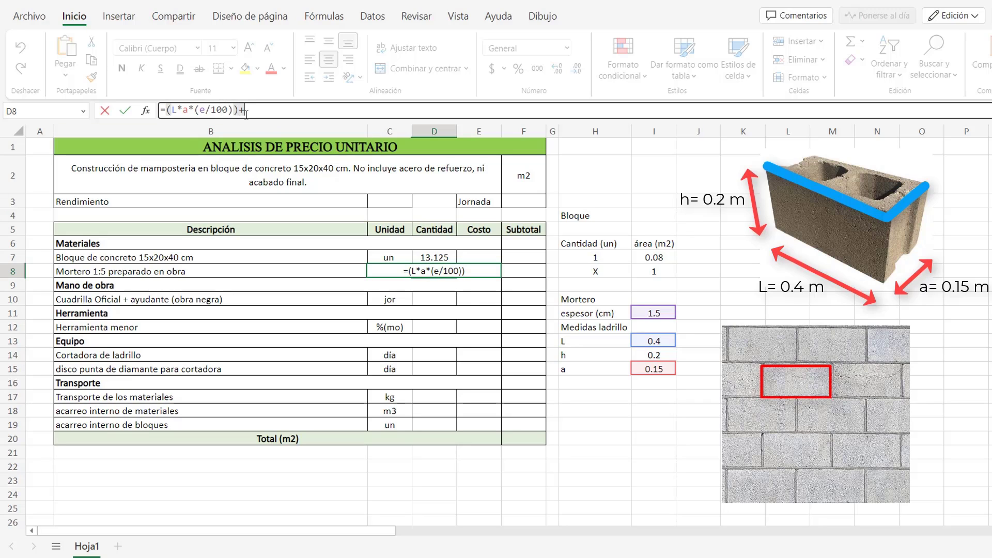
Add the vertical joint volume (h*a*(e/100)) to the mortar formula in D8
text(()
text(h)
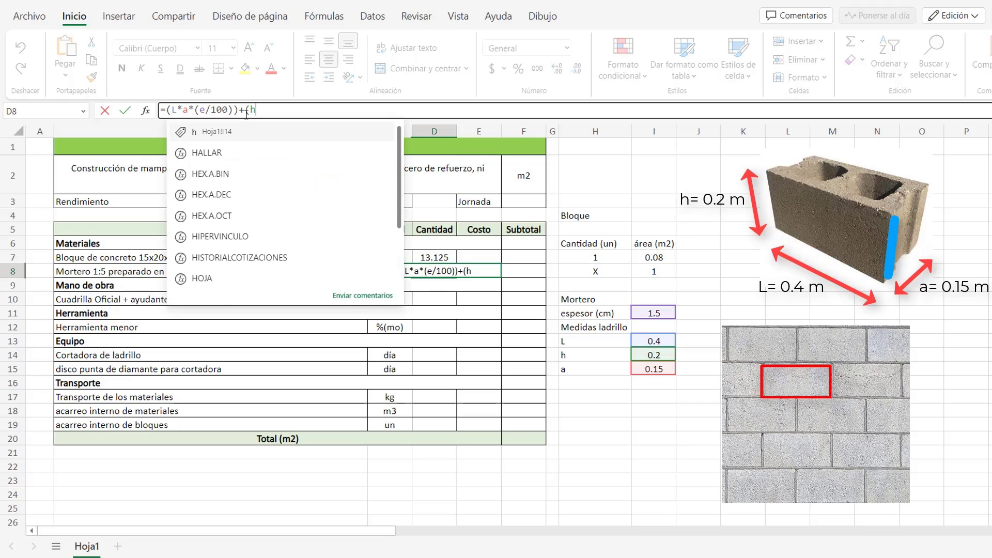
text(*a*)
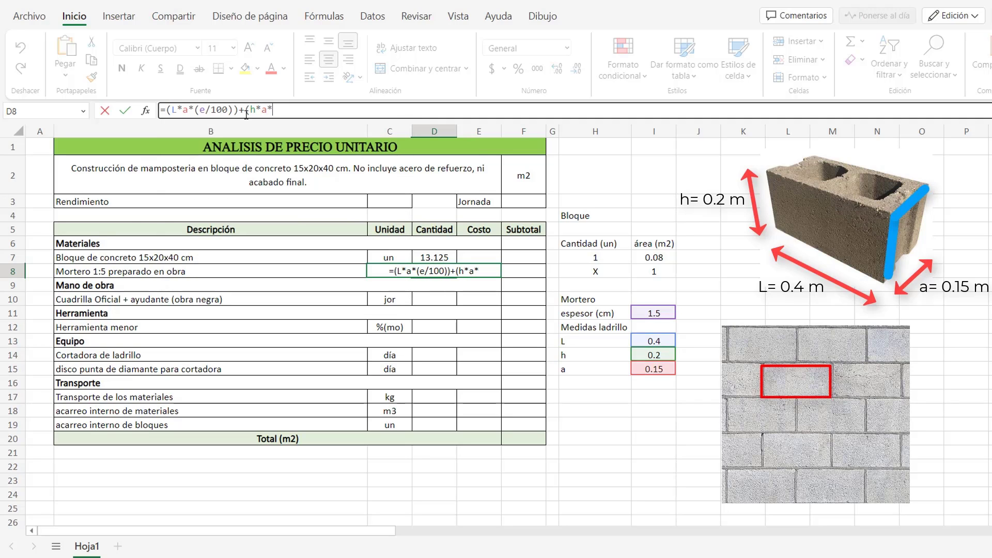
text((e/100)))
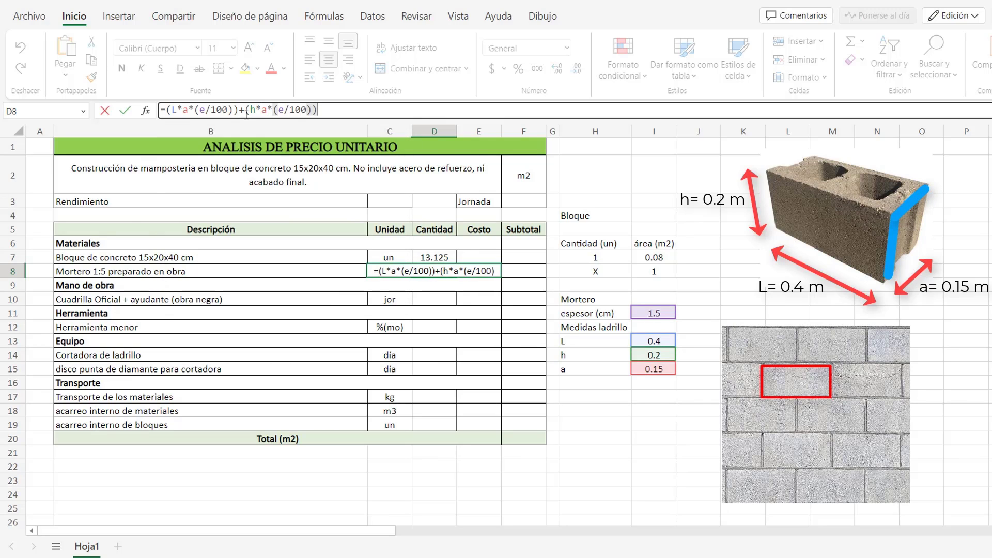
Enclose the sum of both joint volumes in parentheses and multiply it by 12.5 and 1.05 to complete the D8 formula
click(169, 114)
text(()
click(322, 110)
text()*12.5)
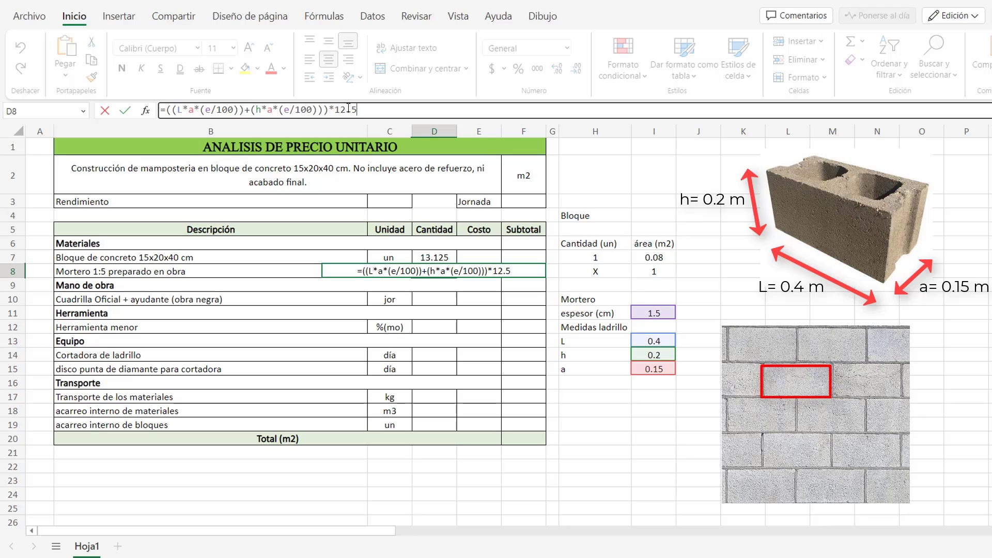
text(*1.05)
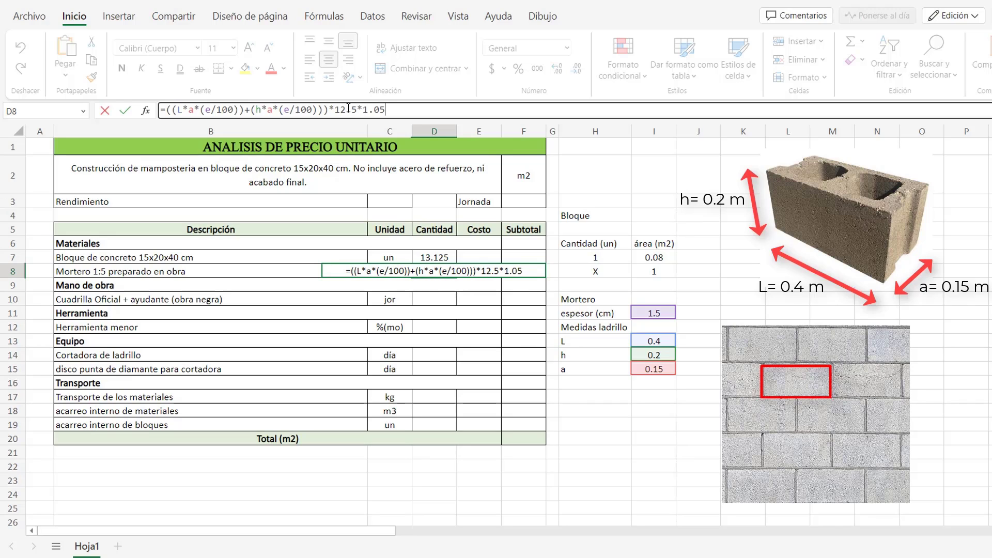
key(Return)
Show the mortar quantity in D8 with three decimals
click(449, 271)
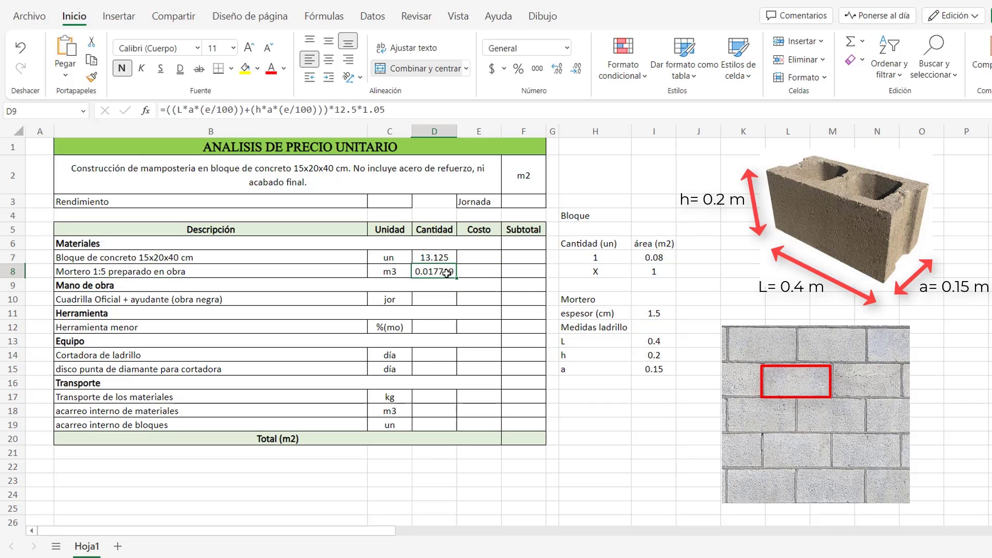
click(573, 70)
click(574, 70)
click(573, 70)
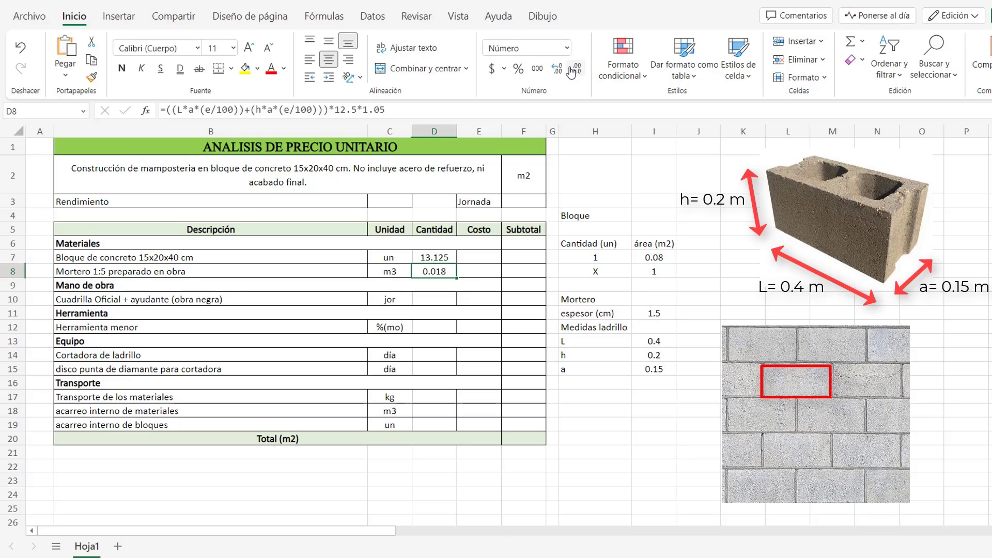
Enter 7 as the Rendimiento in C3 and 8 as the Jornada in F3
click(443, 300)
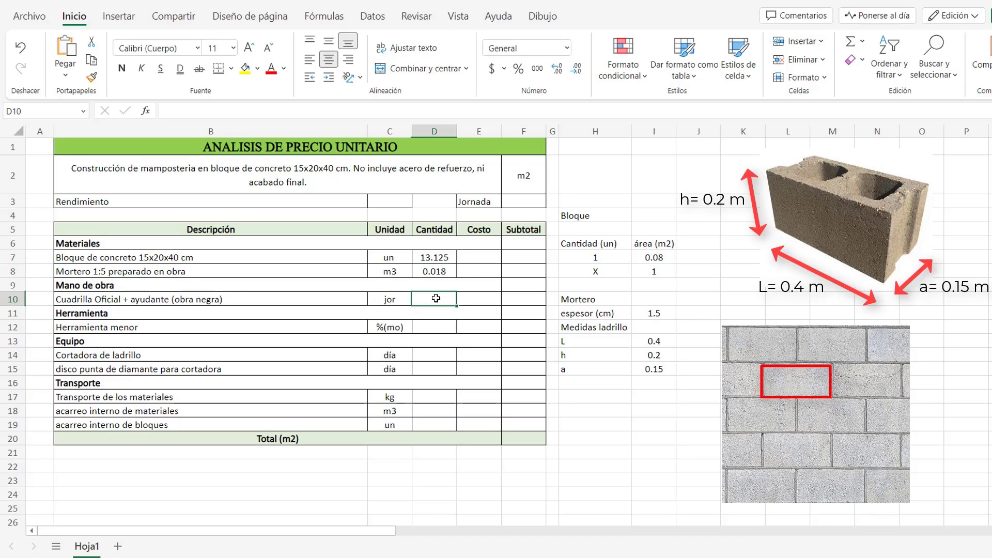
click(389, 202)
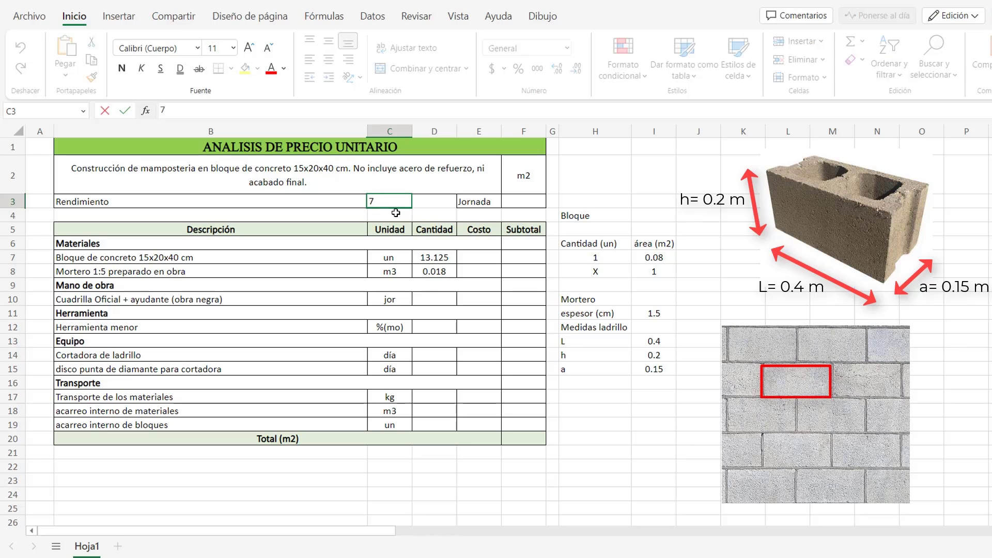
text(7)
click(531, 206)
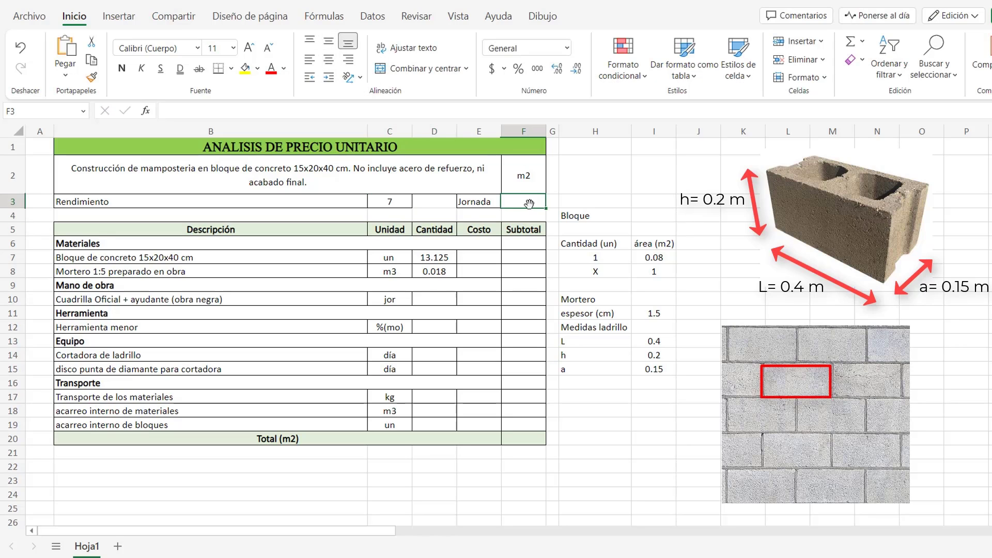
text(8)
Calculate the labor crew quantity in D10 as =1/C3 and show it with three decimals
click(437, 295)
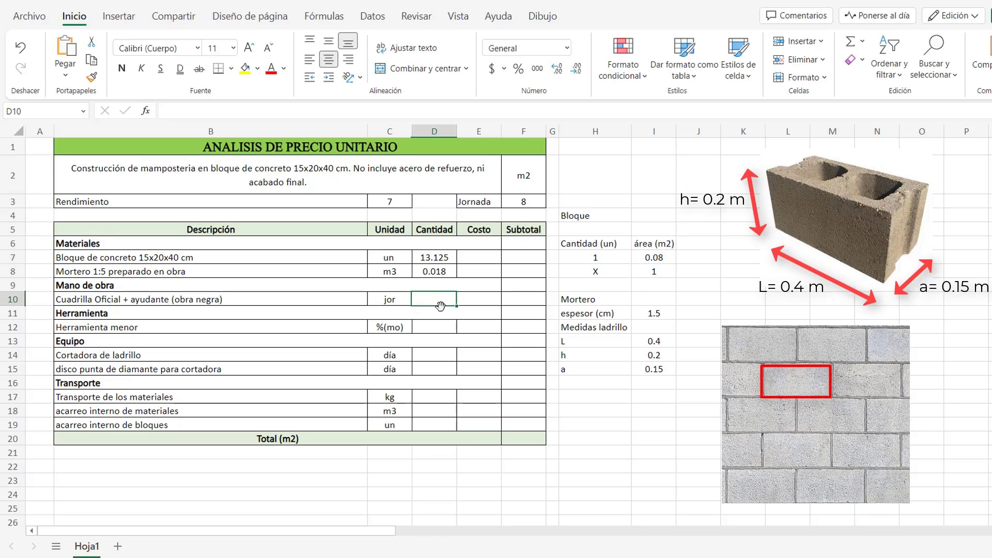
text(=1/)
click(382, 206)
key(Return)
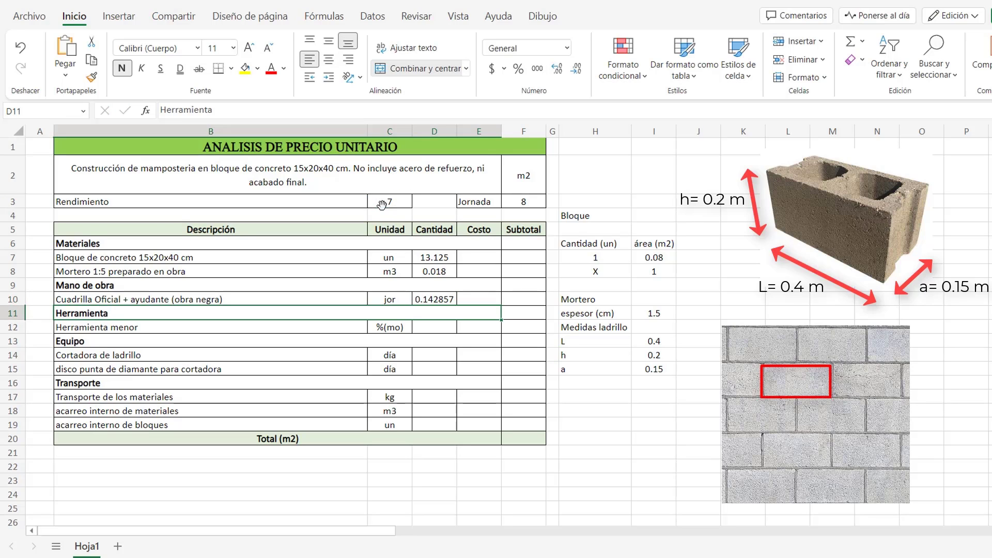
click(449, 299)
click(576, 68)
click(576, 69)
click(576, 68)
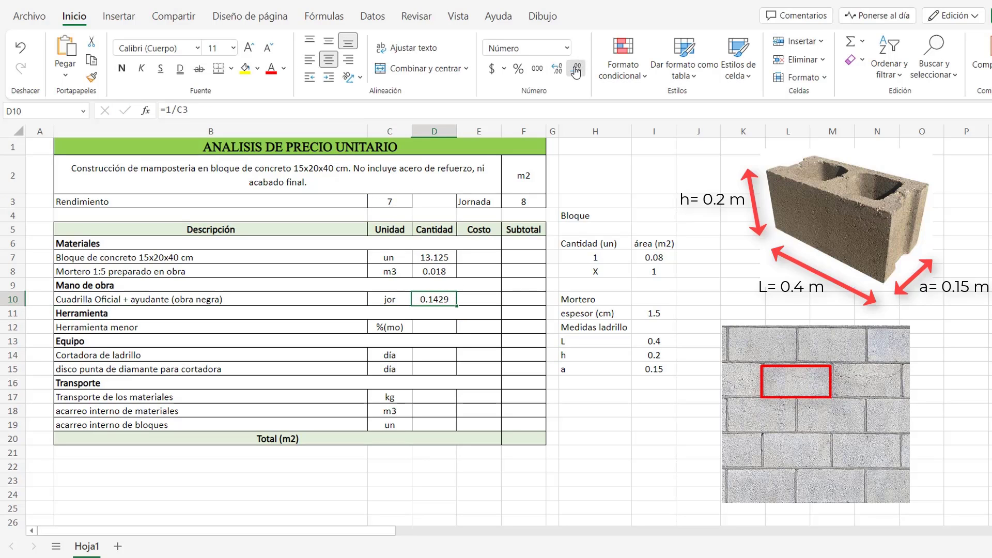
Set the Herramienta menor quantity in D12 to =5%
click(450, 330)
text(=5)
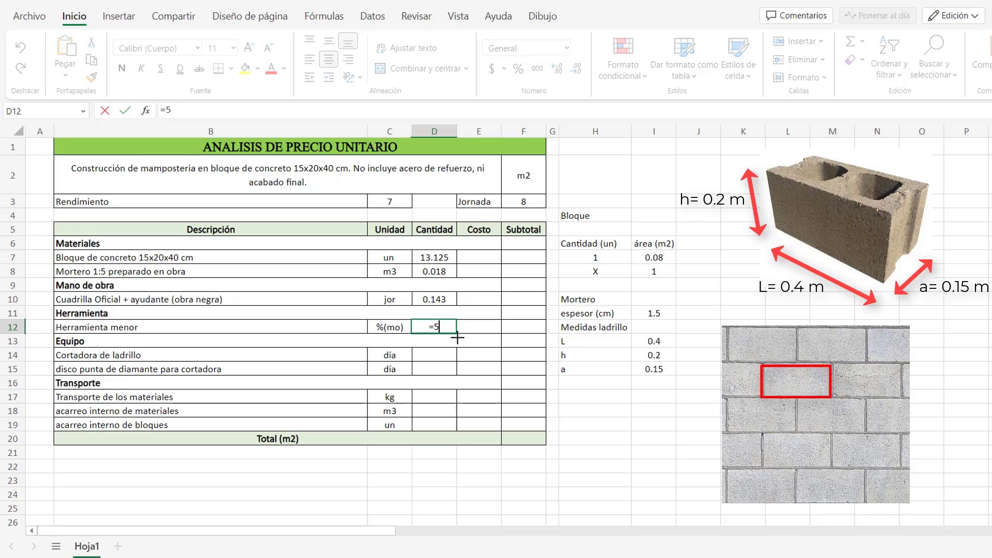
text(%)
key(Return)
Calculate the Cortadora de ladrillo quantity in D14 as =1/90 and show it with four decimals
click(444, 356)
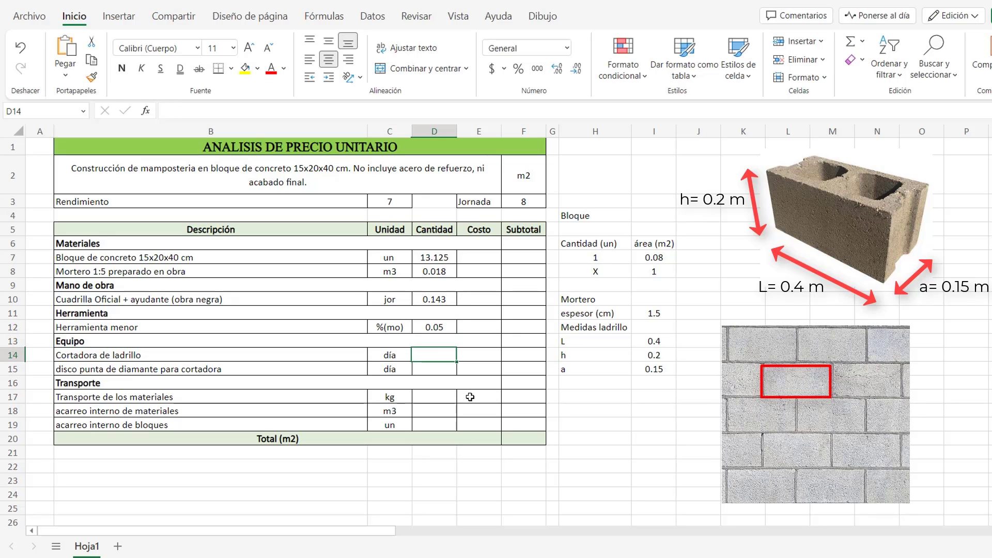
text(=1/)
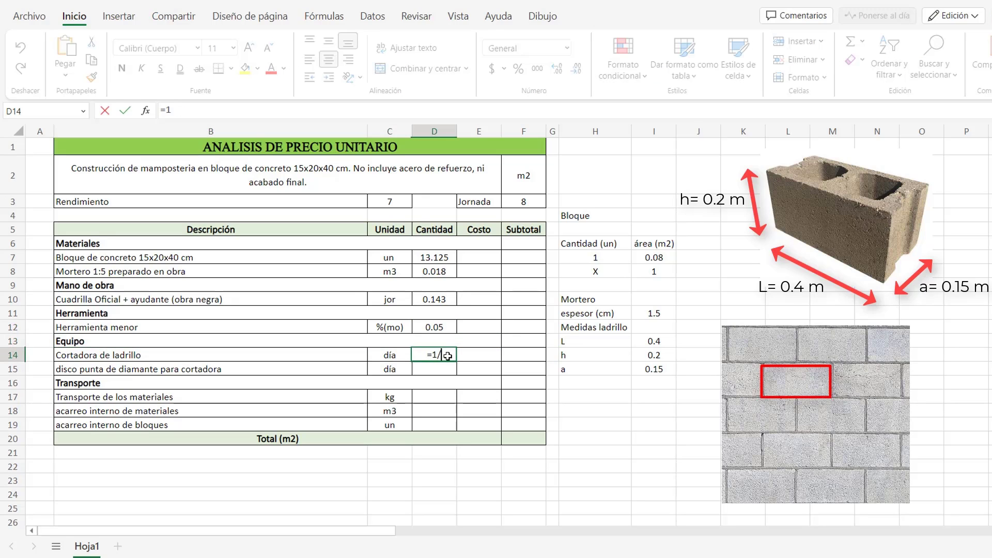
text(90)
key(Return)
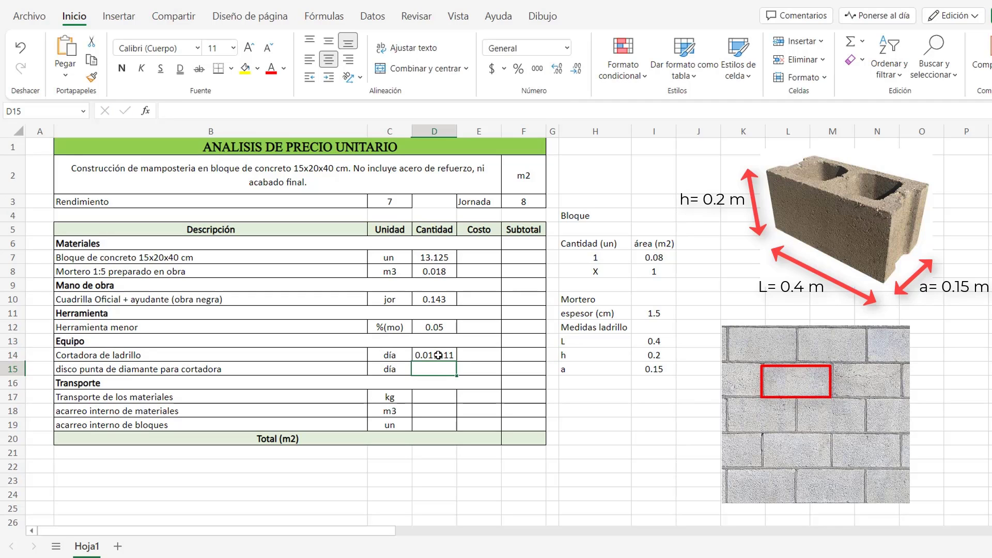
click(438, 355)
click(575, 72)
click(575, 72)
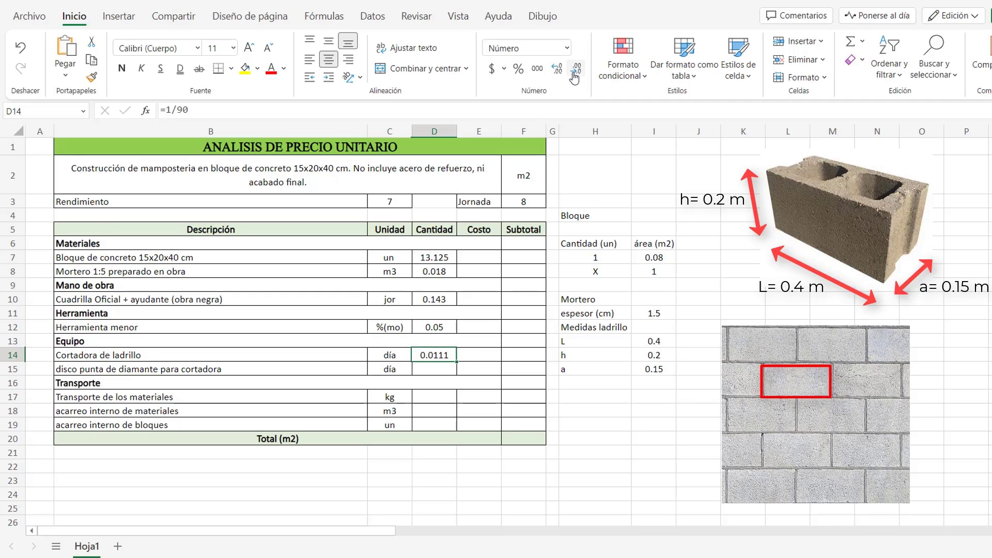
Link the diamond-tipped disc quantity in D15 to the cutter quantity in D14
click(449, 370)
text(=)
key(Up)
key(Return)
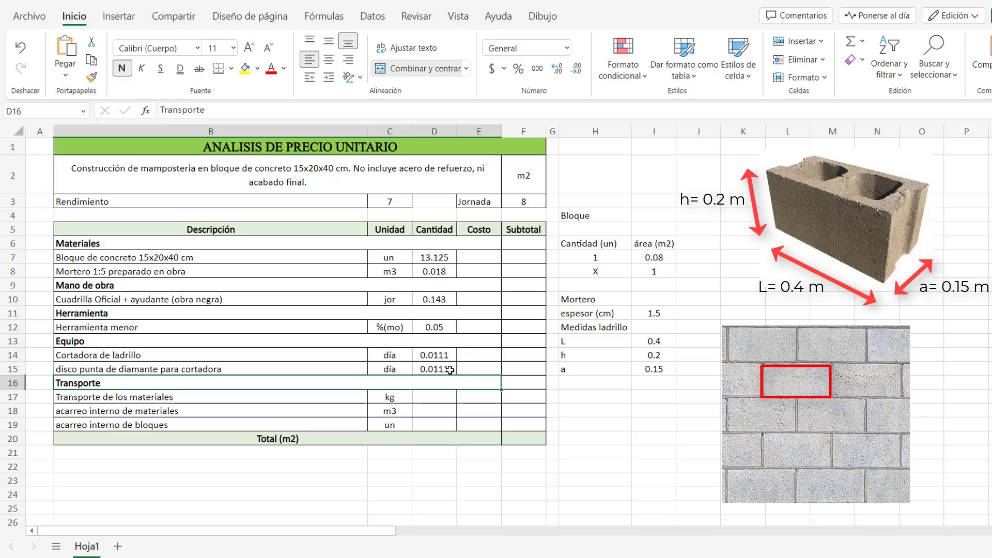
Calculate the Transporte de los materiales quantity in D17 as =13.2*D7
click(450, 399)
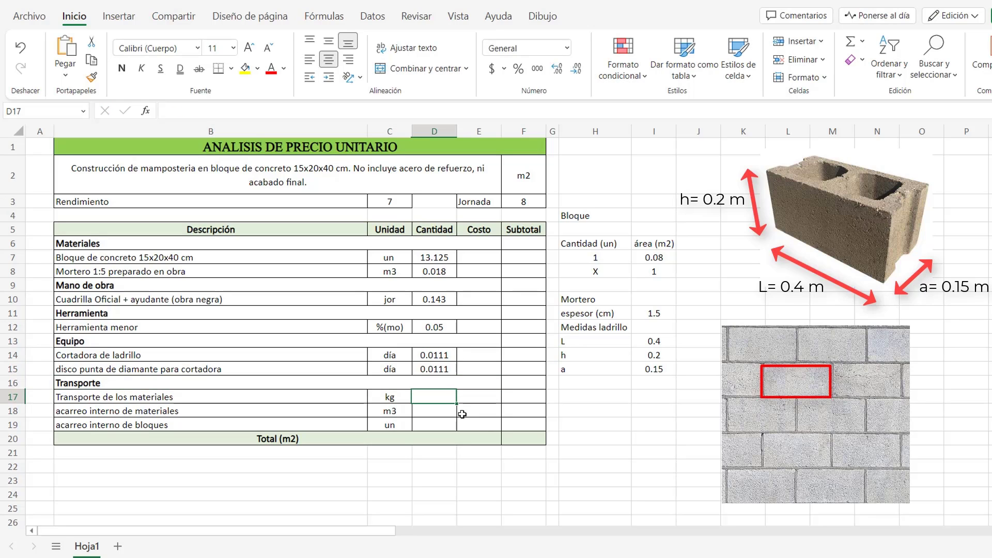
text(=13.2*)
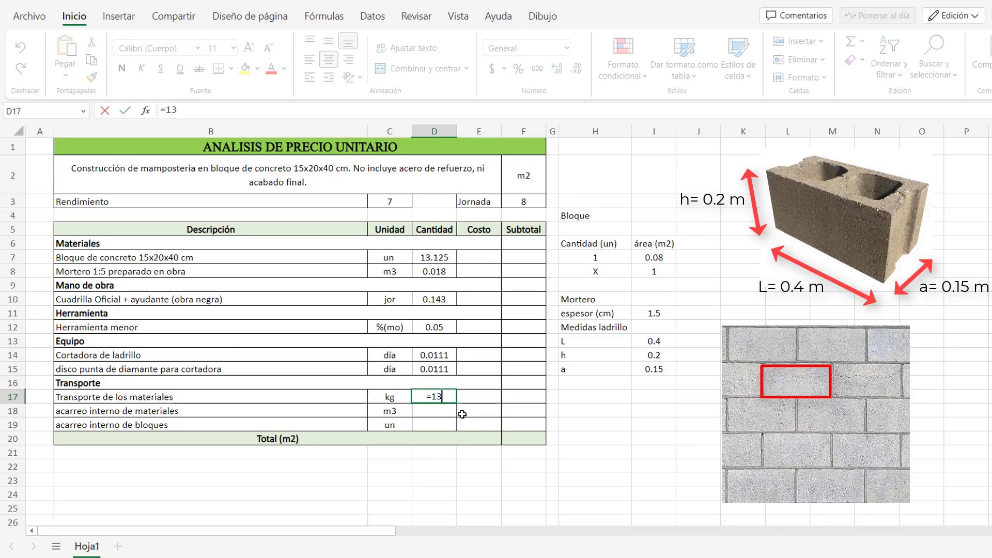
click(436, 256)
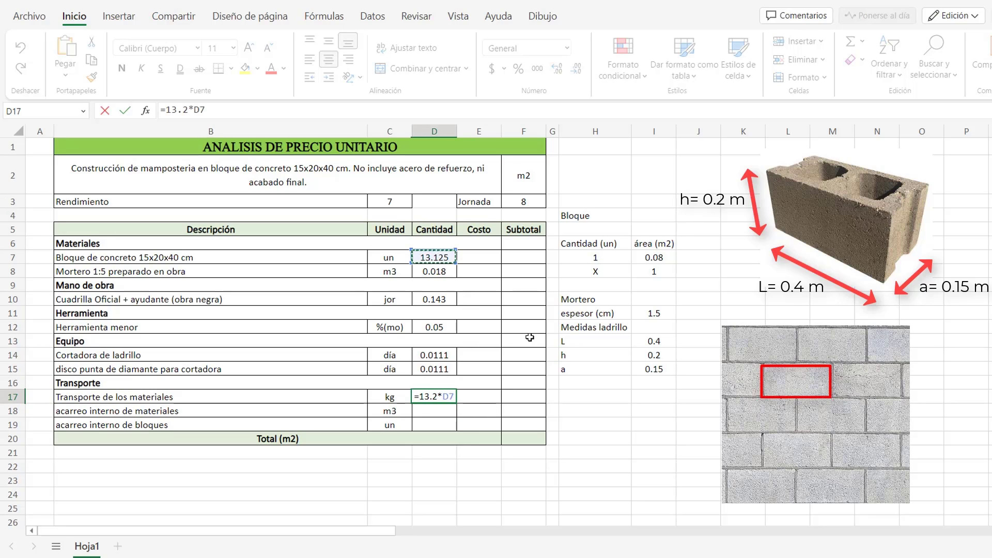
key(Return)
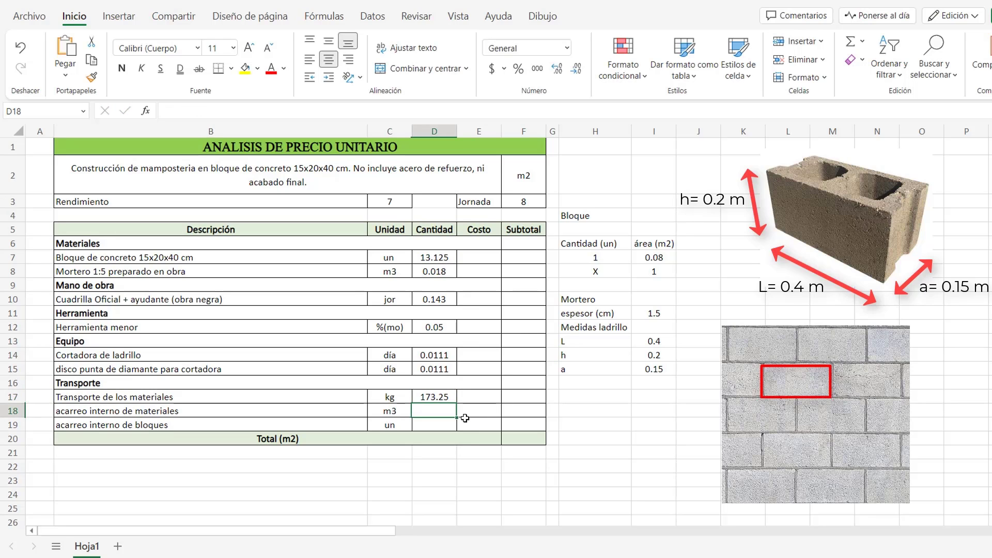
Link the internal haulage quantities: D18 to the mortar quantity in D8 and D19 to the block quantity in D7
text(=)
click(430, 269)
key(Return)
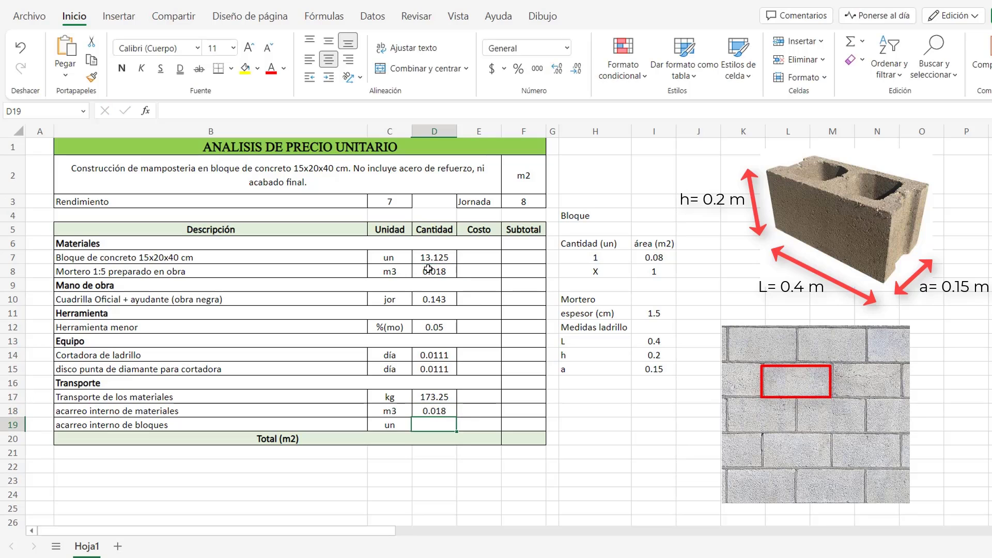
text(=)
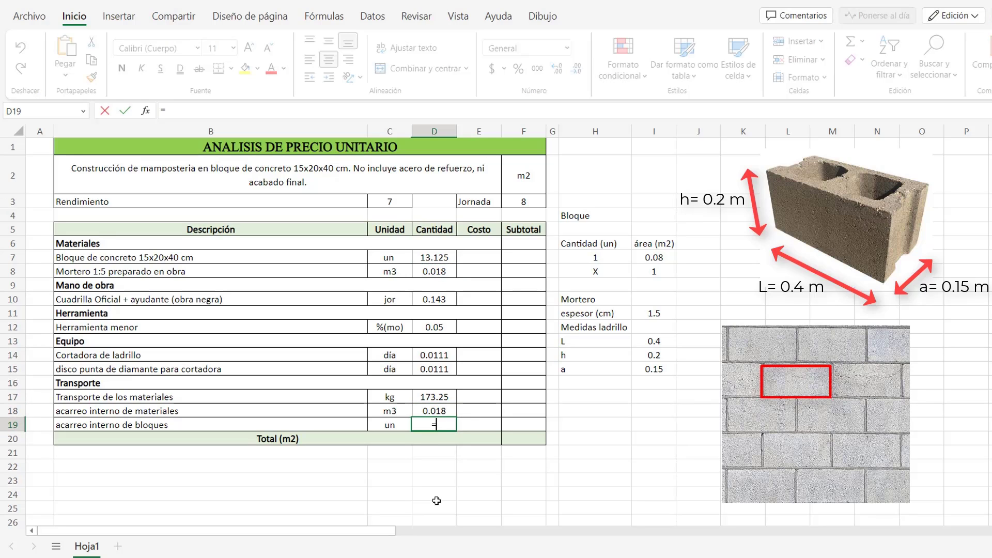
click(437, 257)
key(Return)
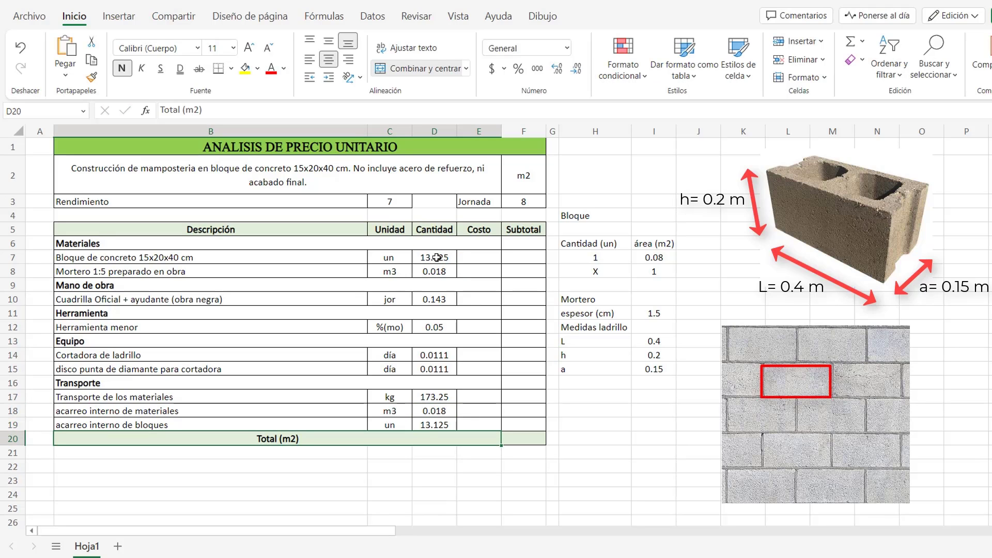
Set the unit cost of the Bloque de concreto 15x20x40 cm in E7 to 2290
click(491, 259)
text(2,2)
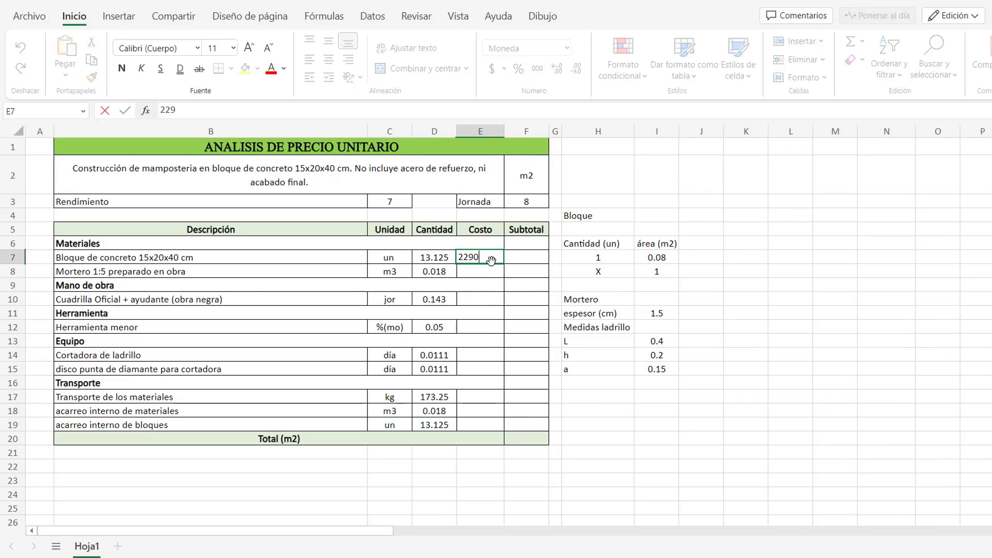
text(90)
key(Return)
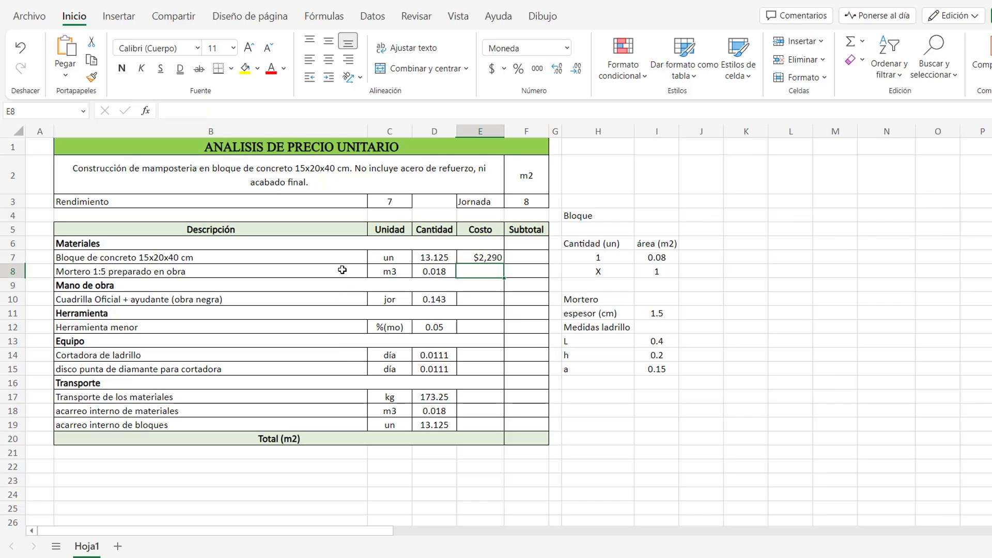
Copy the ANALISIS DE PRECIO UNITARIO title into B1 of a new sheet and widen column B there
click(313, 148)
key(ctrl+c)
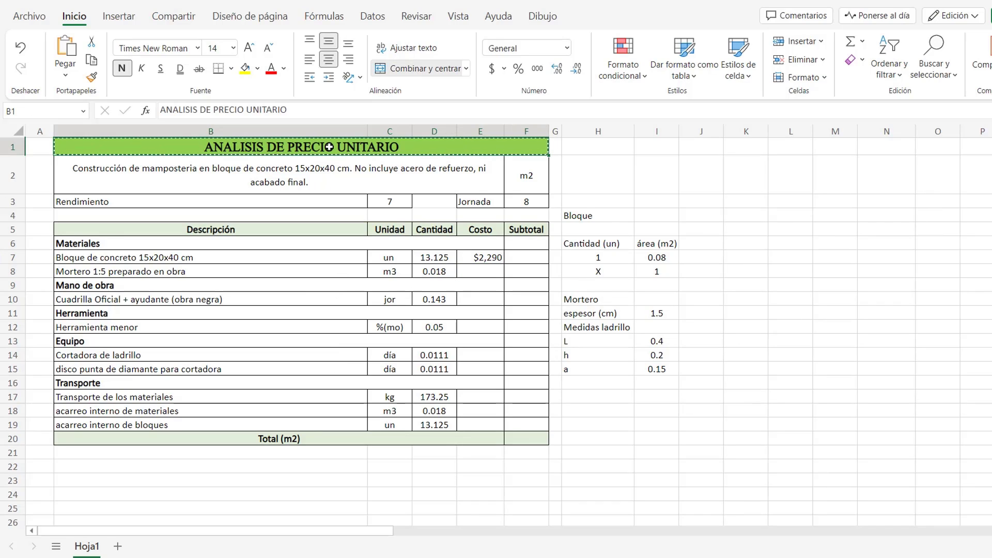
click(118, 546)
click(97, 146)
key(ctrl+v)
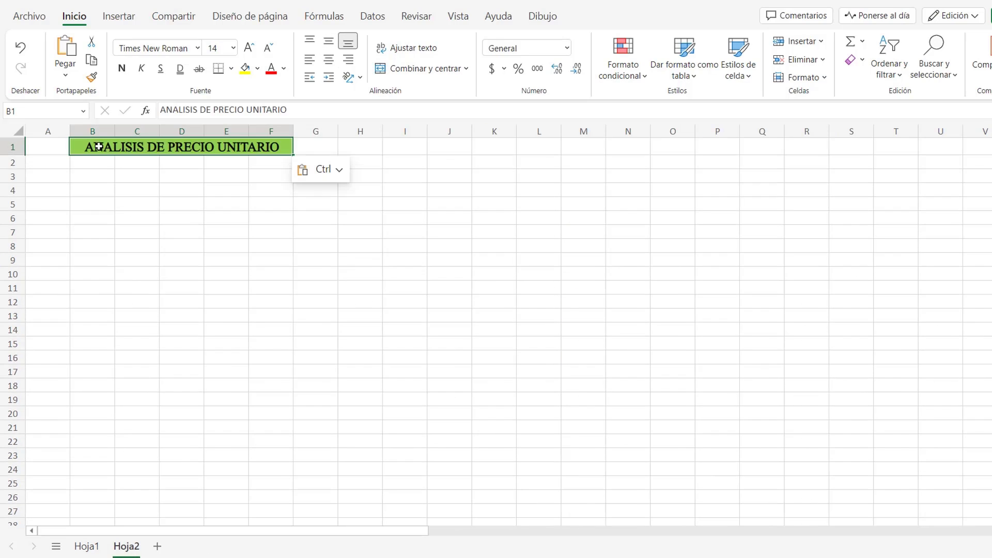
drag(115, 132, 277, 147)
click(292, 185)
Merge and centre B2:E2 and enter the description "Mortero 1:5 preparado en obra"
drag(130, 162, 384, 162)
click(413, 68)
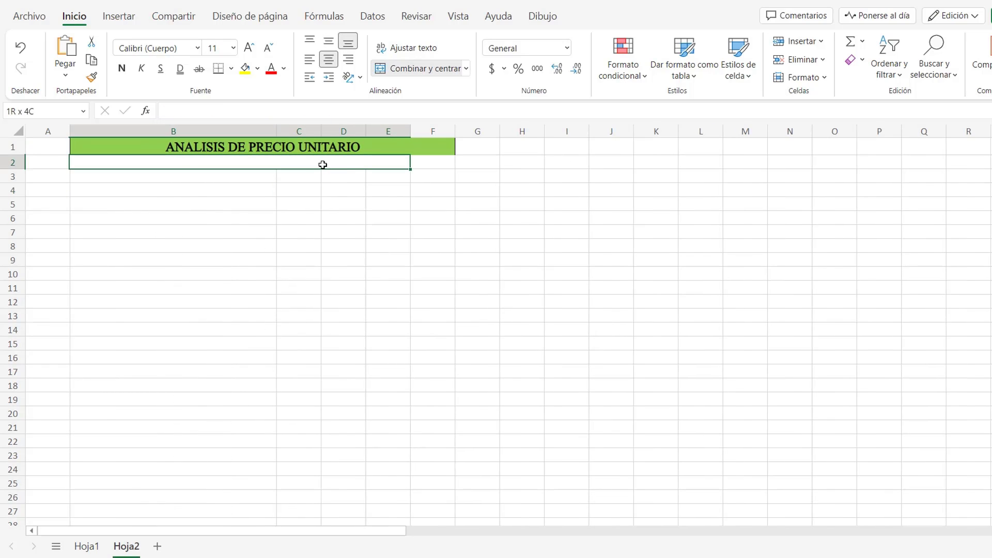
double_click(322, 165)
text(Mortero)
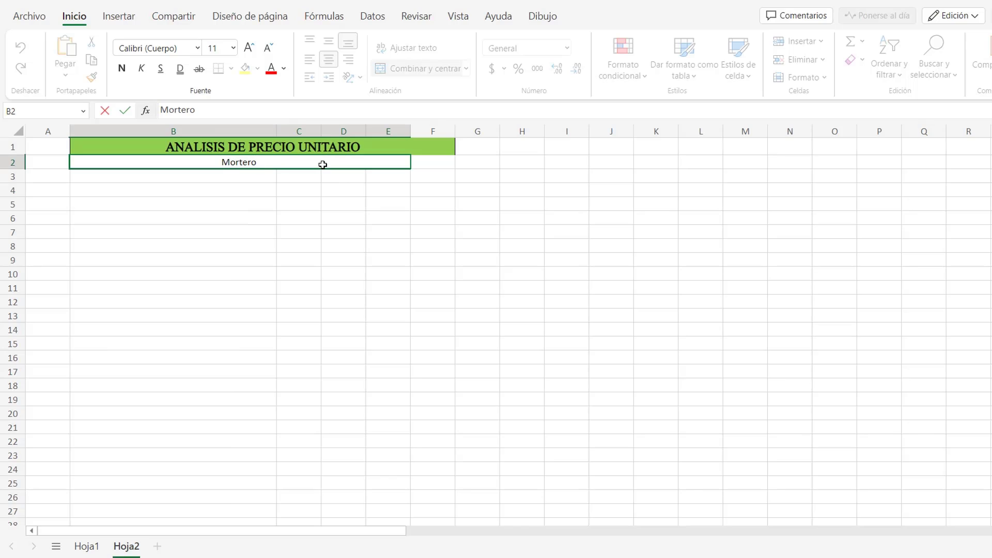
text( 1:5 prepara)
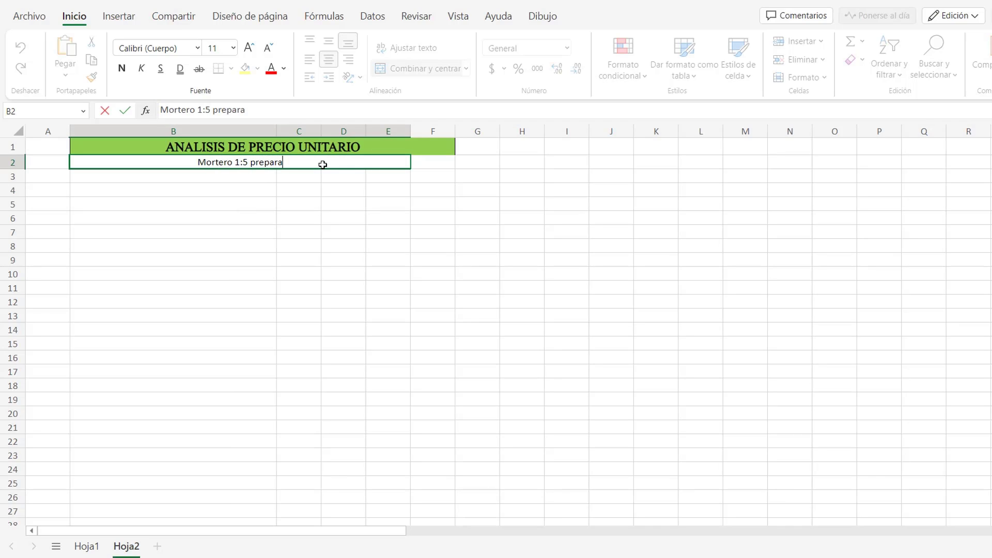
text(do en obra)
click(343, 190)
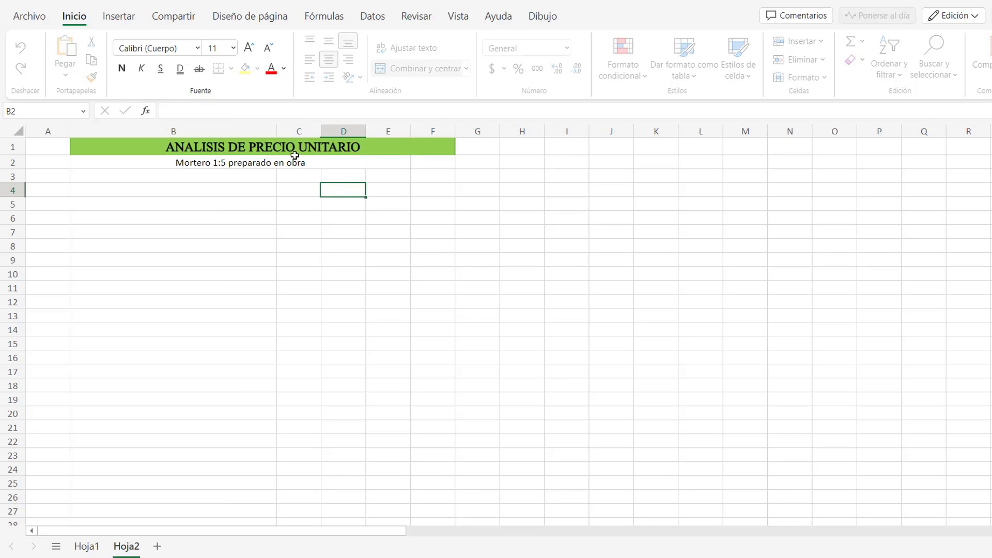
Widen column B further and enter the unit m3 centred in F2
drag(275, 131, 421, 131)
click(568, 161)
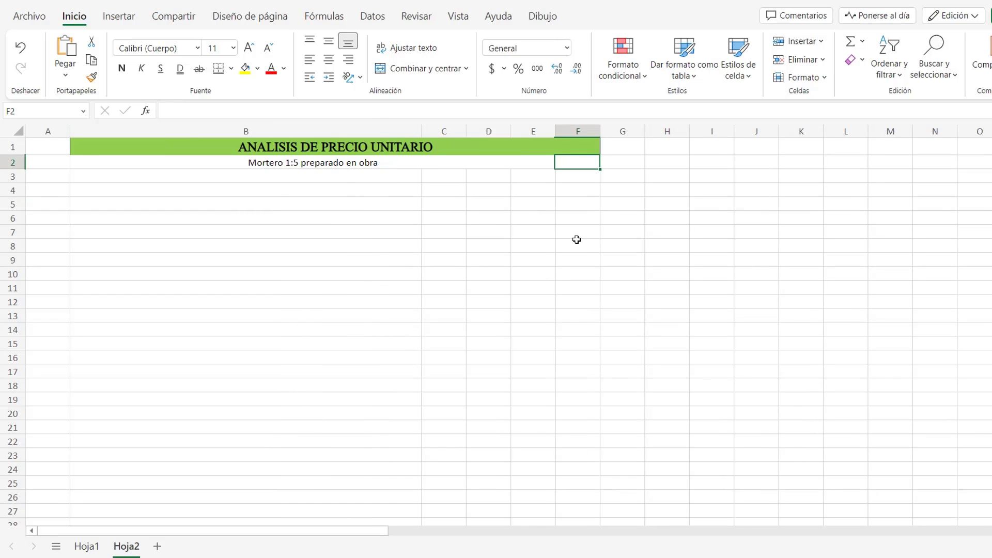
text(m3)
click(577, 240)
drag(541, 160, 574, 163)
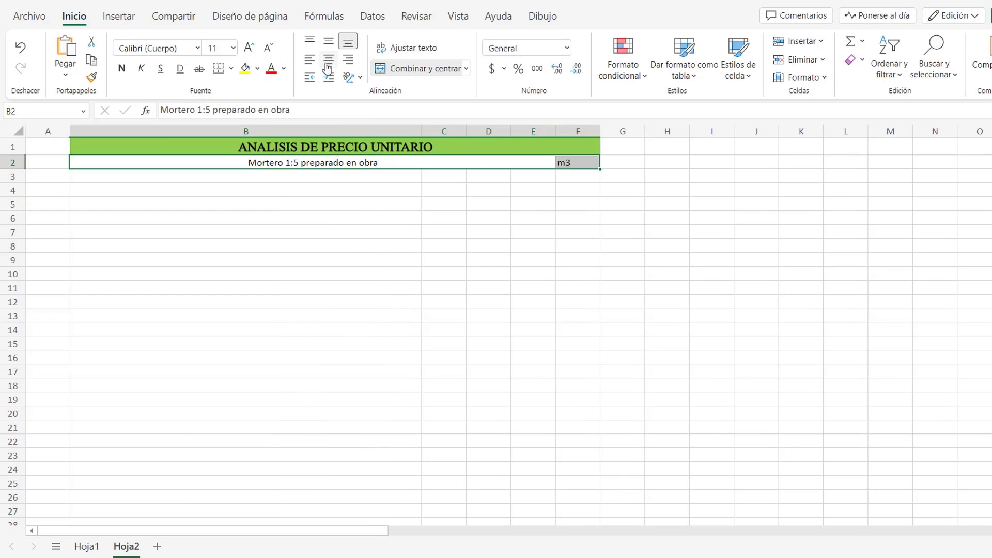
click(443, 217)
click(574, 162)
Enter the column headers Descripción, Unidad, cantidad, costo and subtotal in B4:F4
click(333, 193)
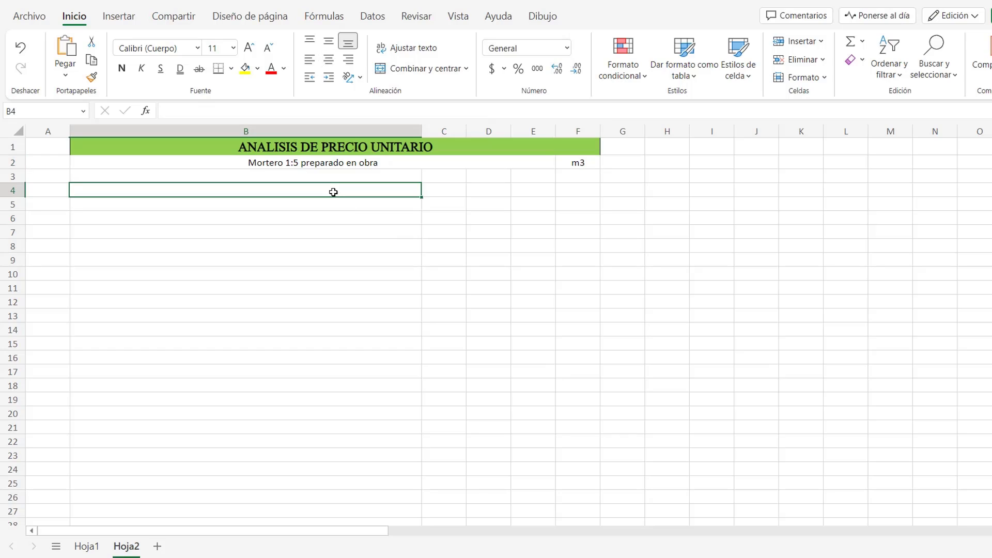
text(DEScr)
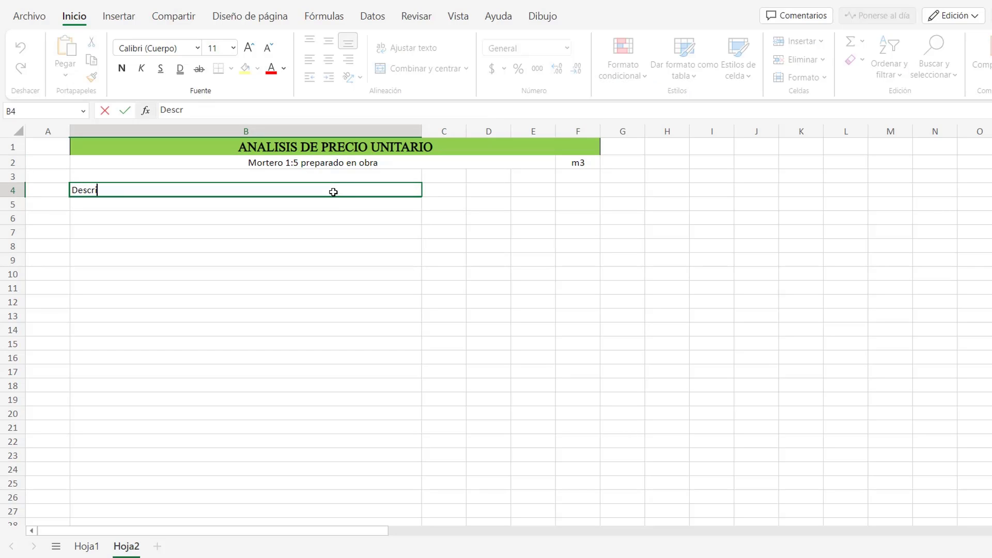
text(ipción)
key(Tab)
text(Unidad)
key(Tab)
text(can)
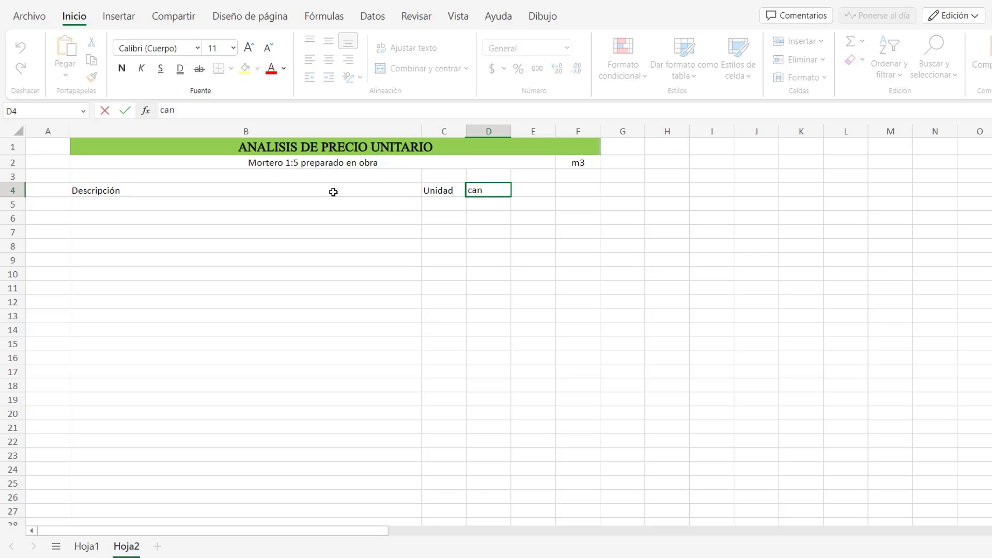
text(tidad)
key(Tab)
text(c)
key(Tab)
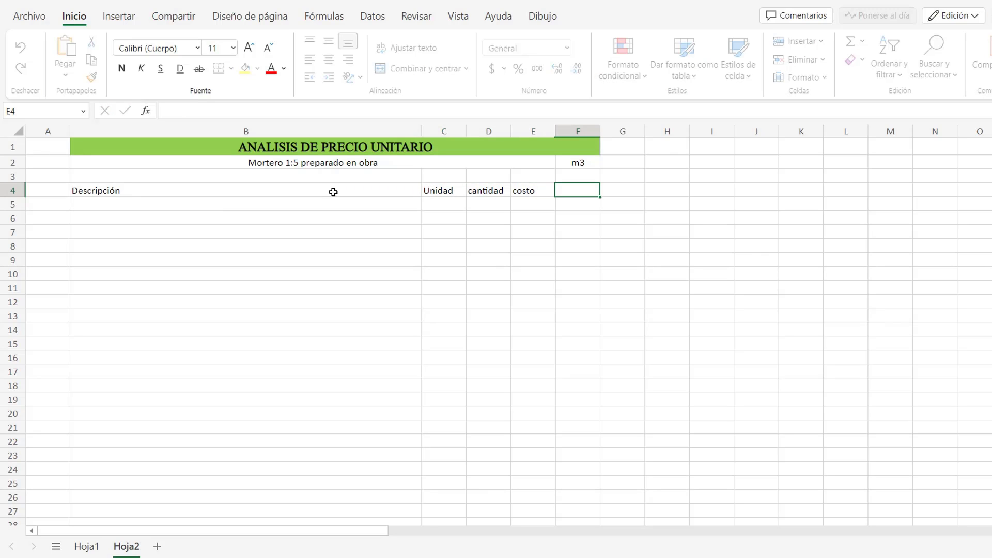
text(subtotal)
click(496, 215)
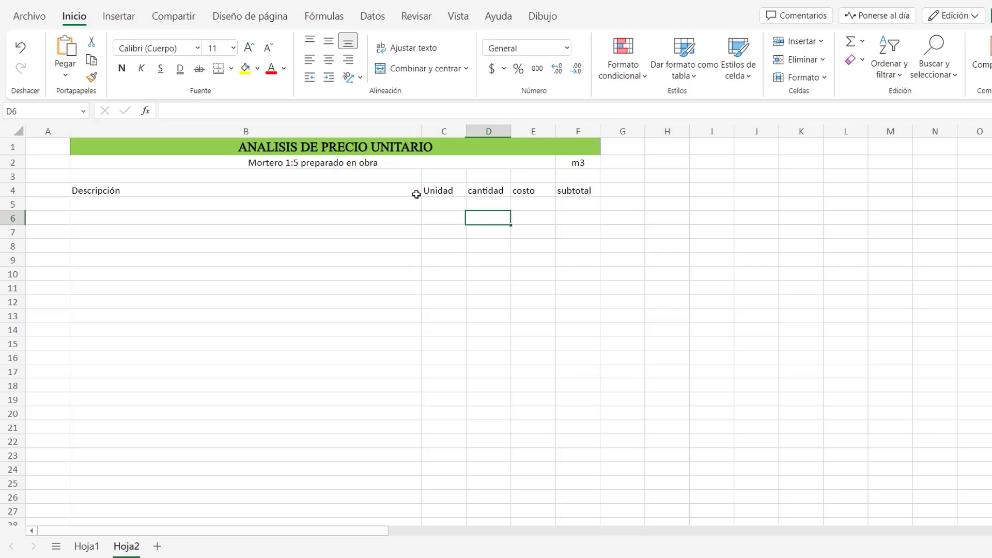
Make the header row B4:F4 bold and centre its text
drag(407, 192, 566, 184)
click(121, 69)
click(310, 231)
drag(332, 192, 587, 184)
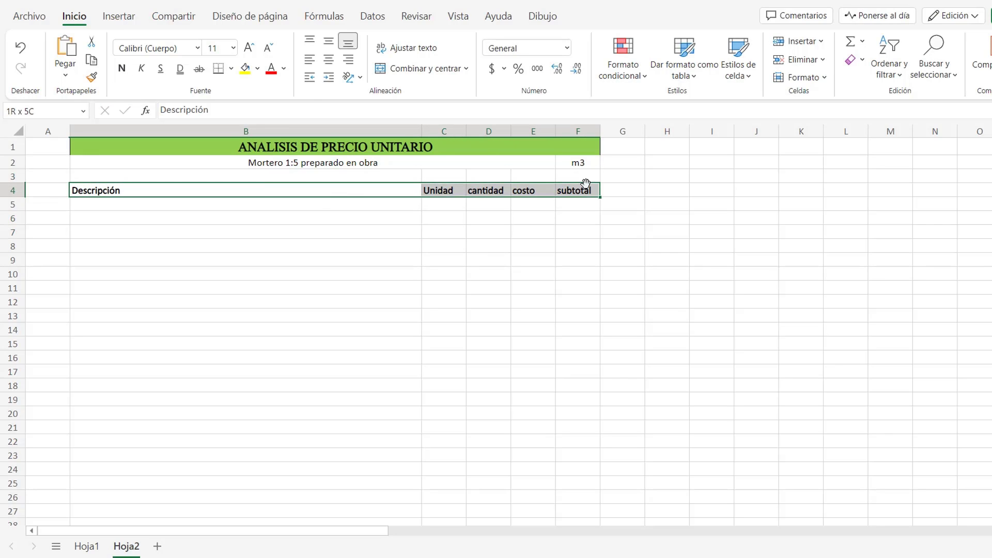
click(329, 59)
List the Materiales heading with the items Cemento, Arena de pega and Agua in B5:B8
click(322, 207)
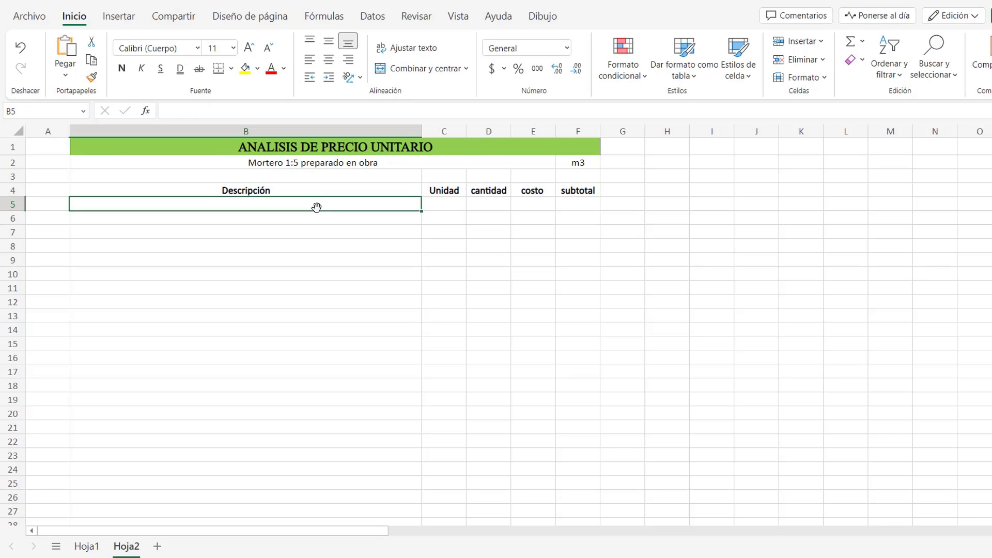
text(Materiales)
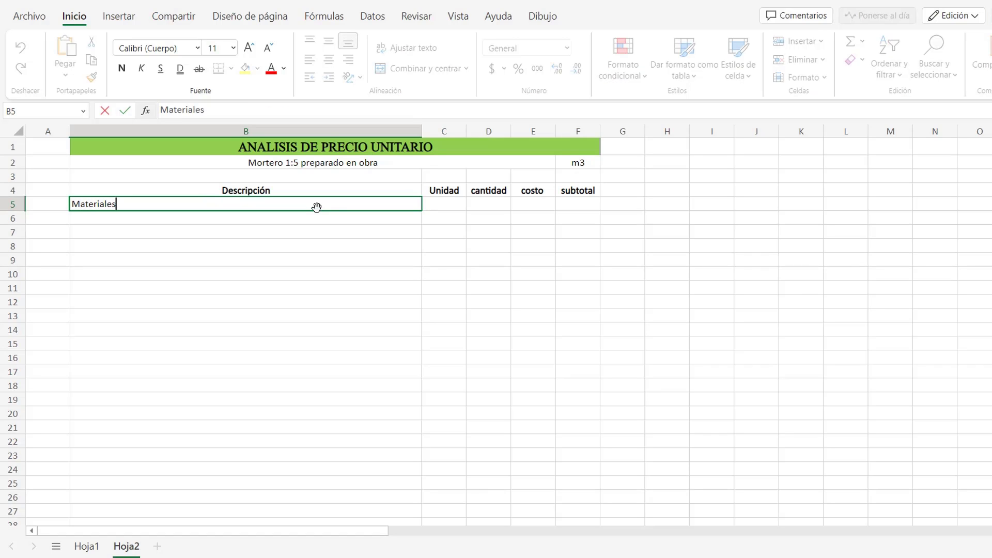
click(335, 217)
text(Cemento)
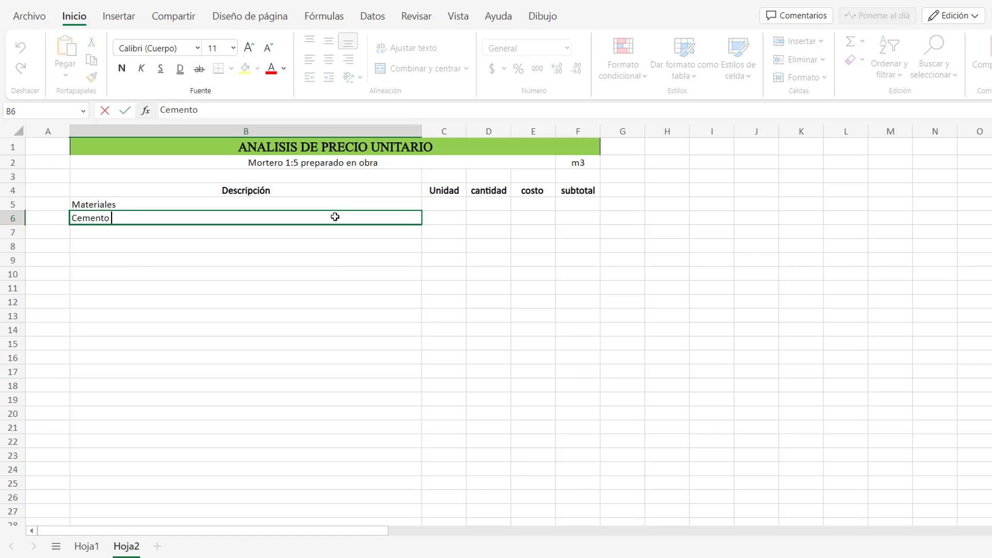
key(Return)
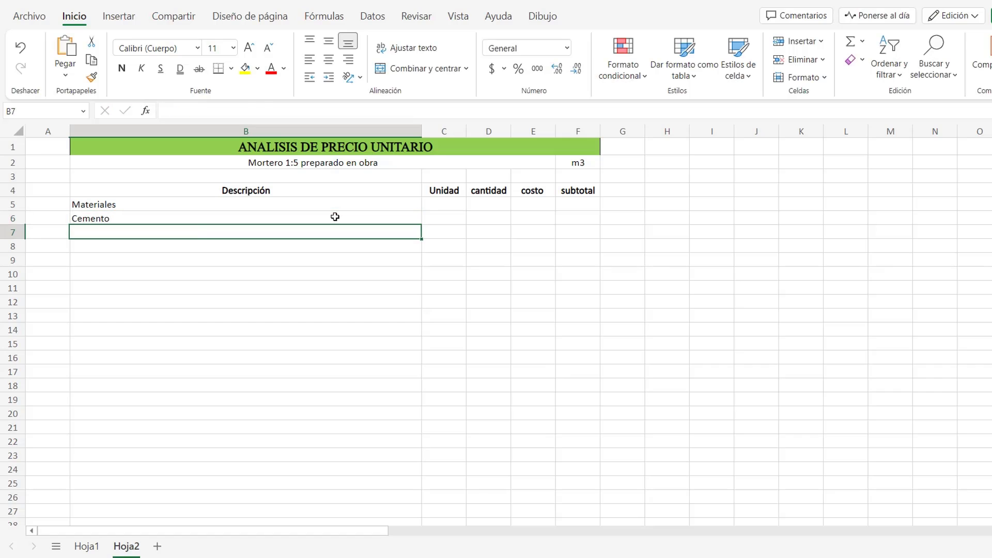
text(Arena de )
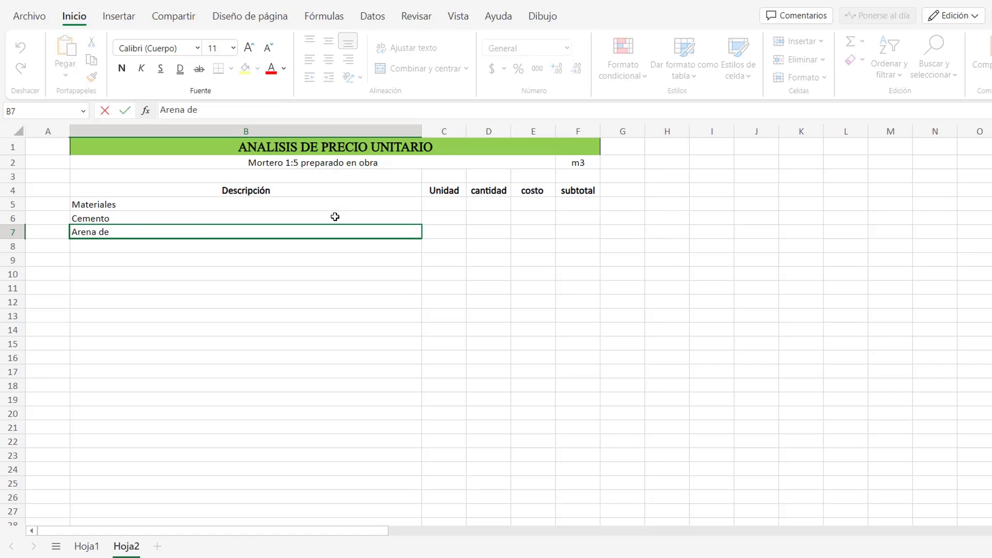
text(pega)
key(Return)
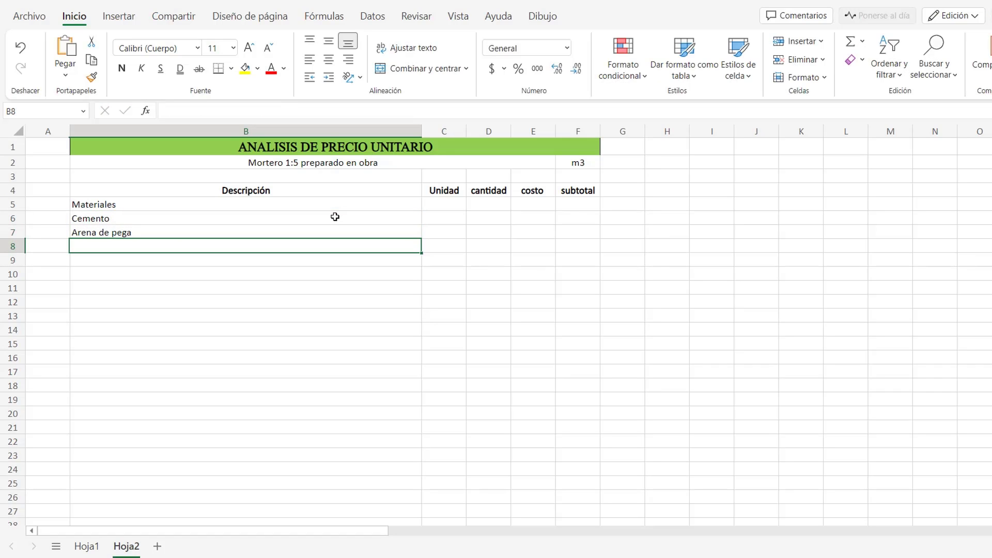
text(Agua)
key(Return)
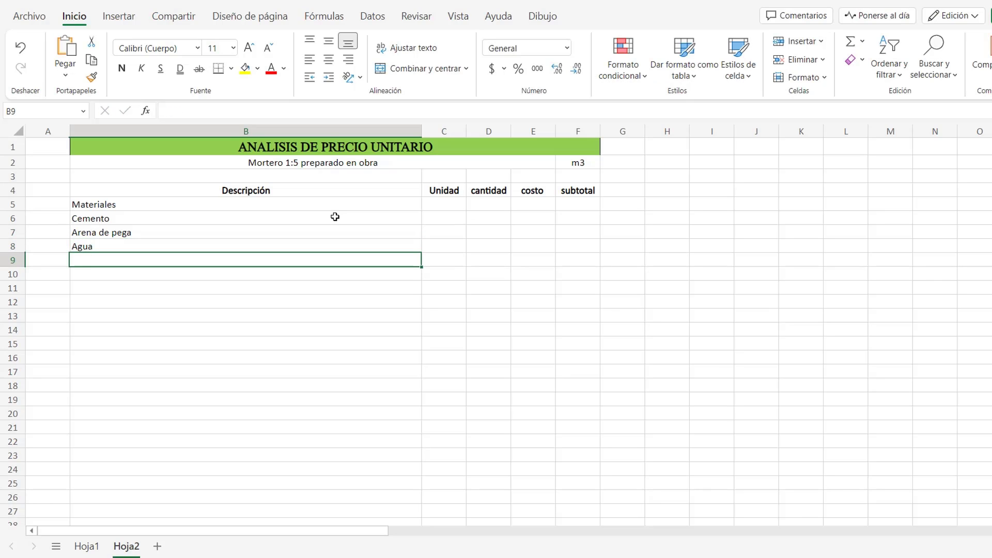
Add the Mano de obra heading in B9 with the item "Cuadrilla oficial + ayudante" in B10
text(Mano de obra)
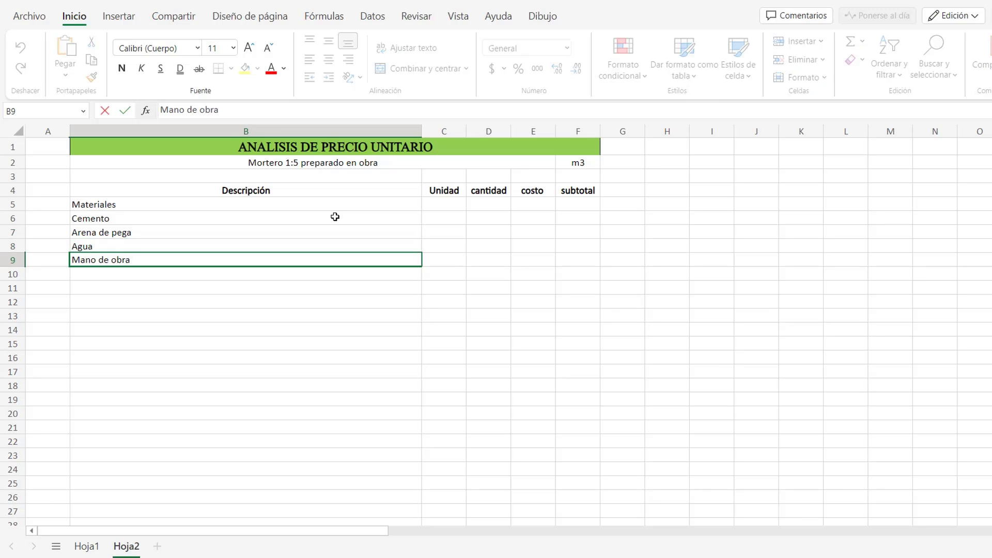
key(Return)
text(Cua)
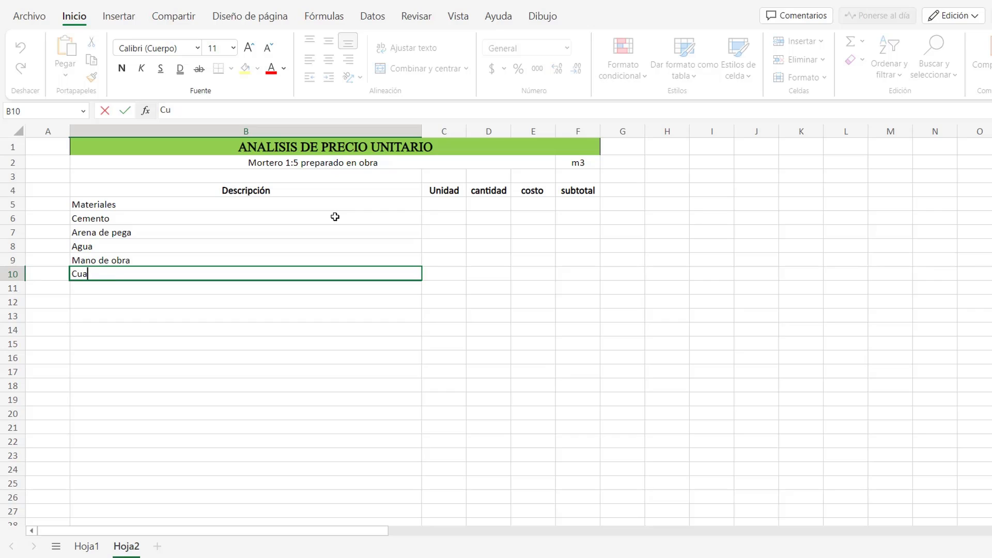
text(drilla oficial)
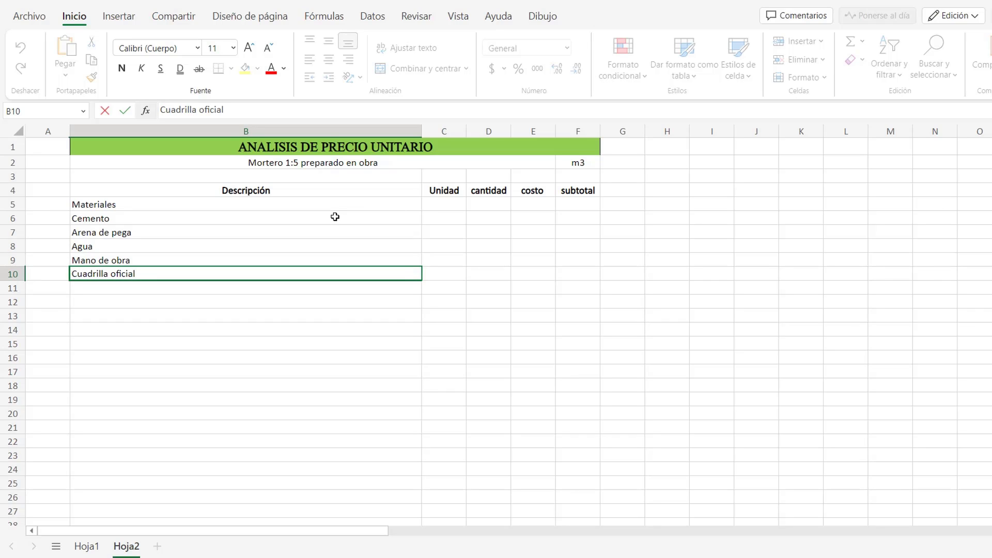
text( + ayudante)
key(Return)
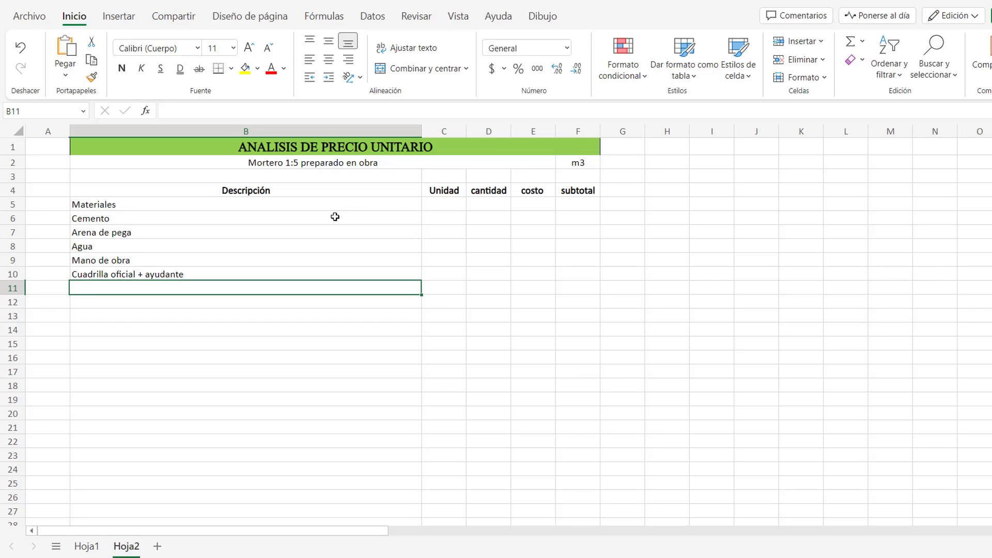
Add the Herramienta heading with item "Herramienta menor" and the Equipo heading with item "concretadora" in B11:B14
text(Herramienta)
key(Return)
text(He)
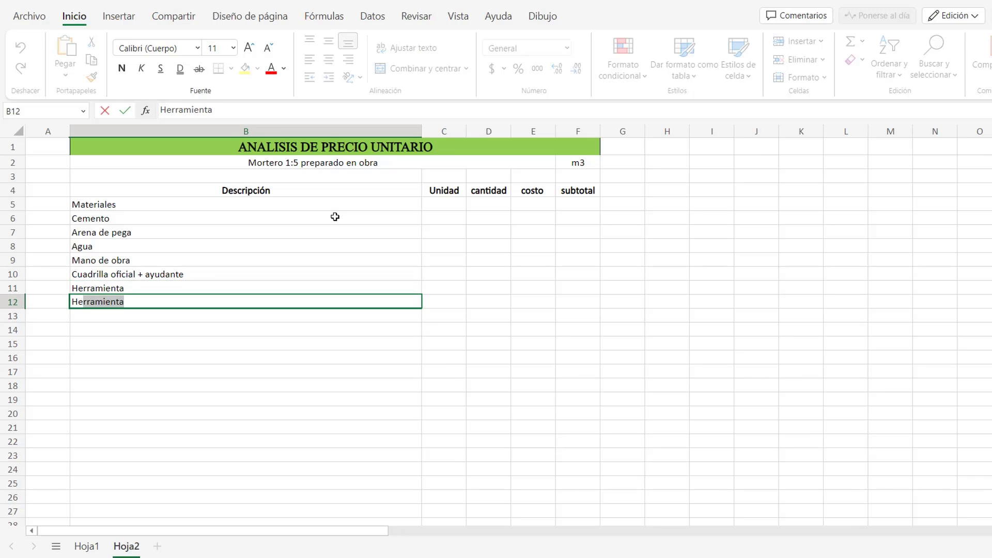
text(rramienta menor)
key(Return)
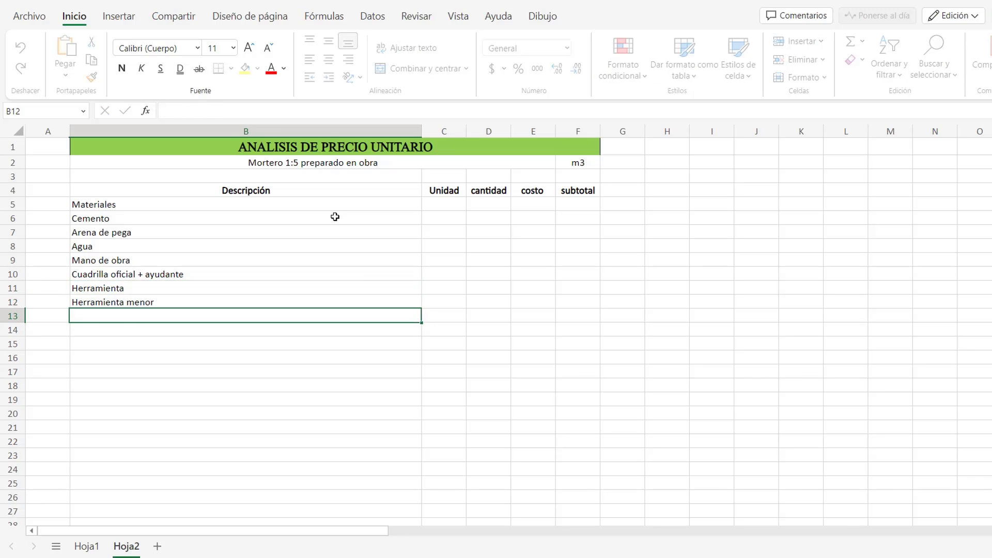
text(Equipo)
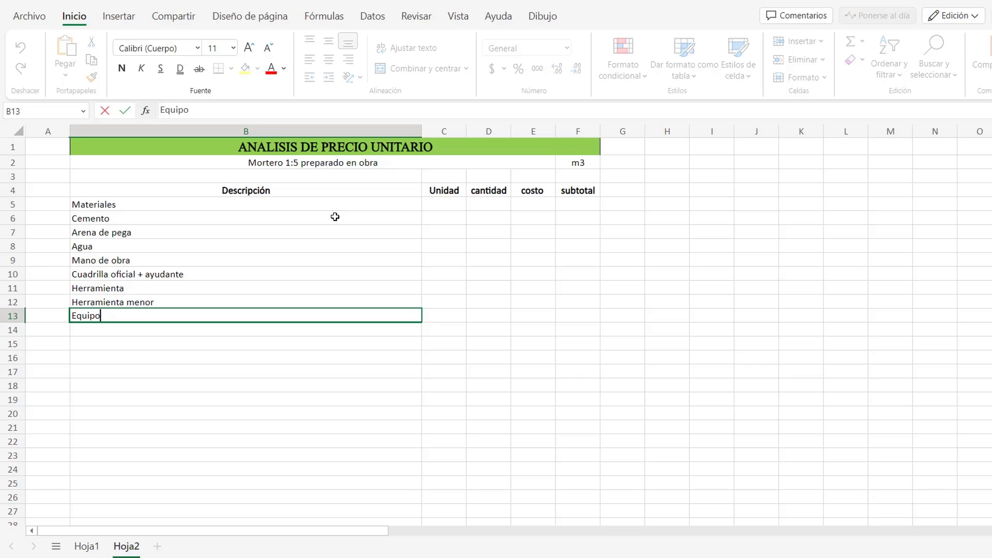
key(Return)
text(concretadora)
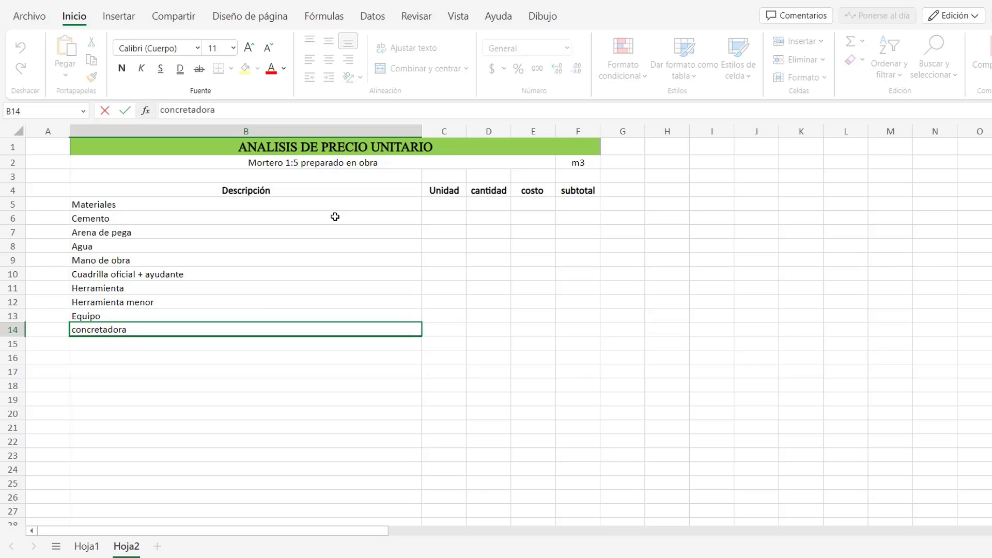
key(Return)
Add the Transporte heading with the items "Transporte de materiales" and "Transporte de equipos" in B15:B17
text(Transporte)
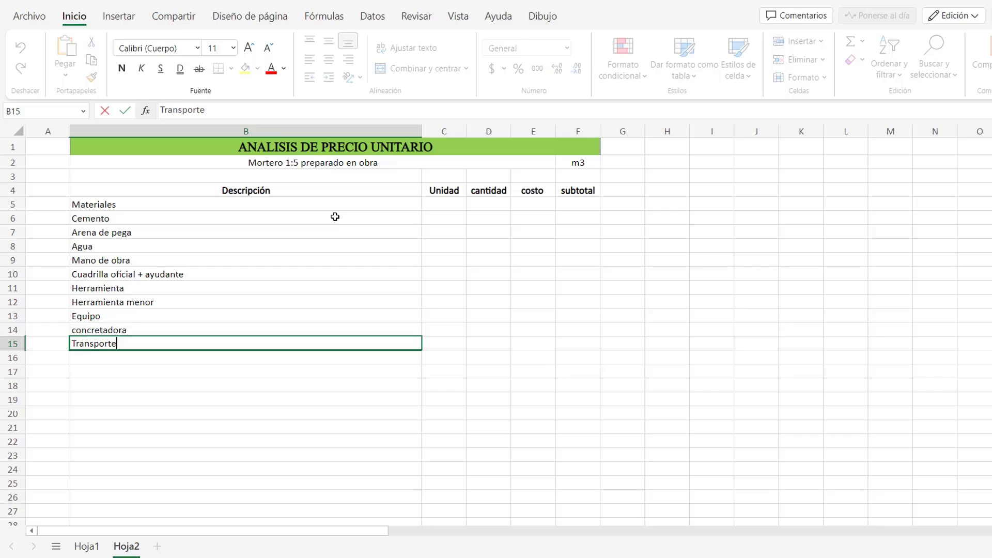
key(Return)
text(Trans)
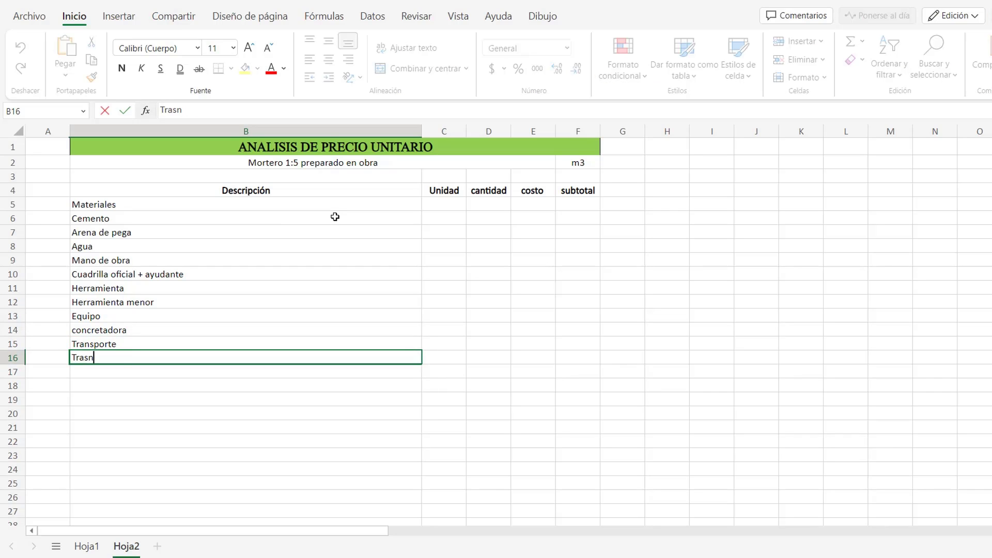
text(porte de ma)
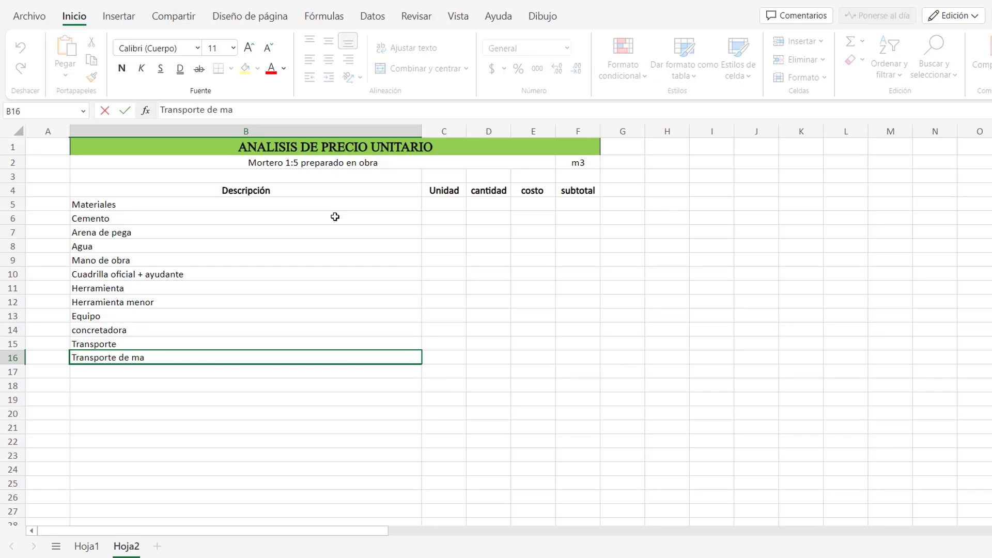
text(teriales)
key(Return)
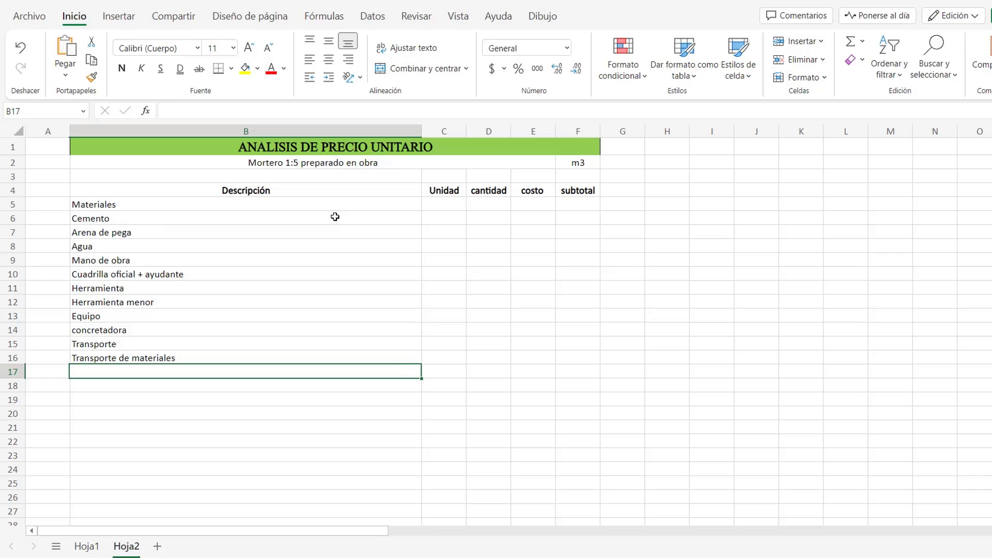
text(Transporte de equipos)
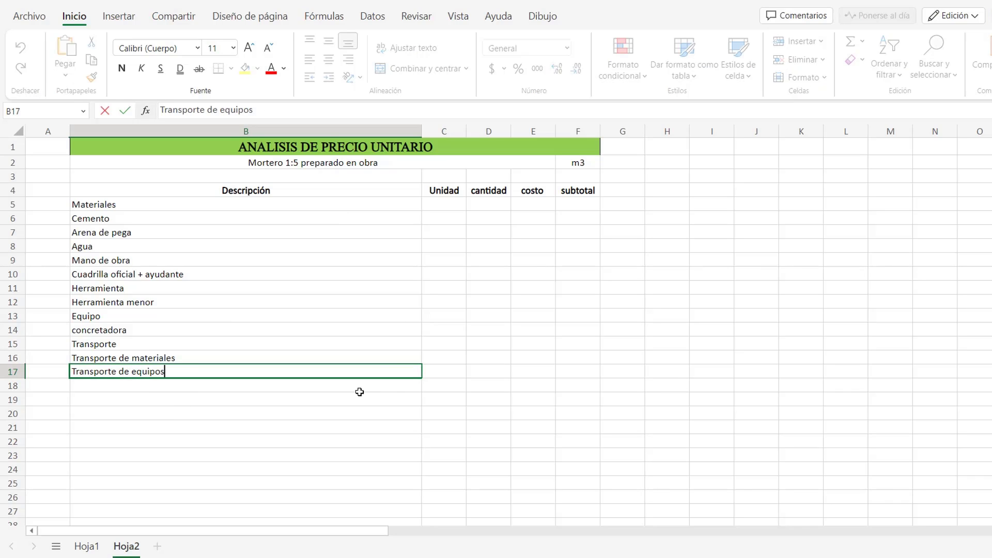
Merge and centre cells B18:E18 and enter the label "Total (m3)" in them
drag(359, 391, 516, 388)
click(420, 70)
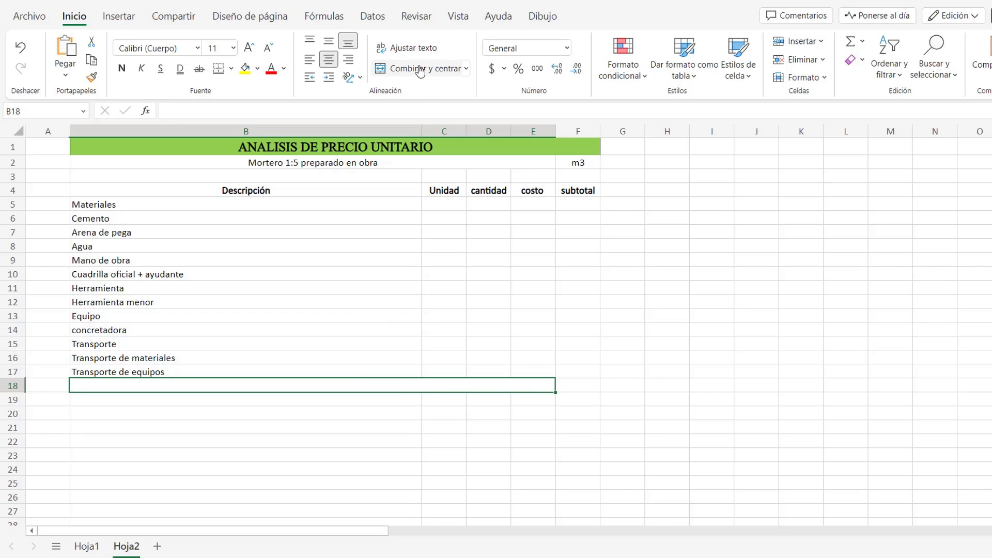
text(Total (m3))
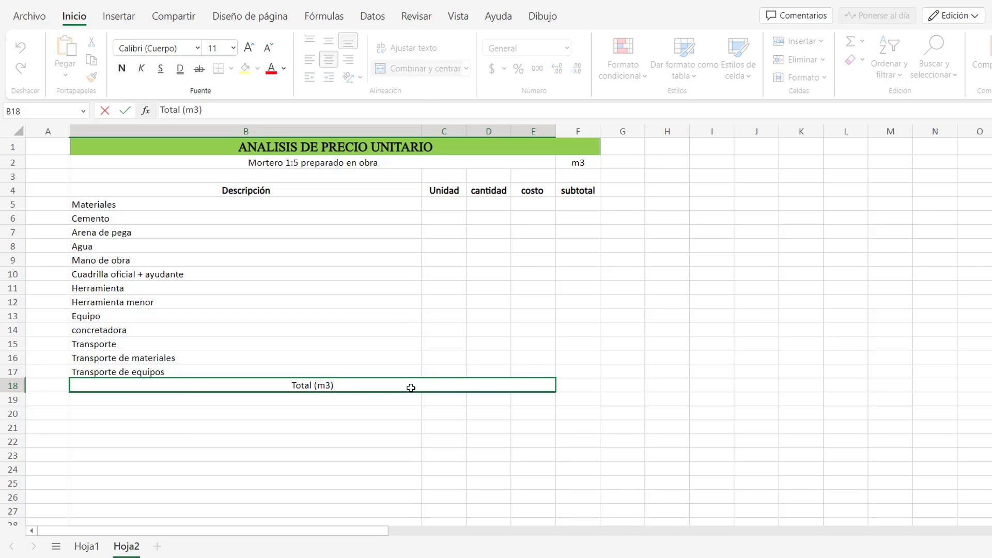
click(442, 382)
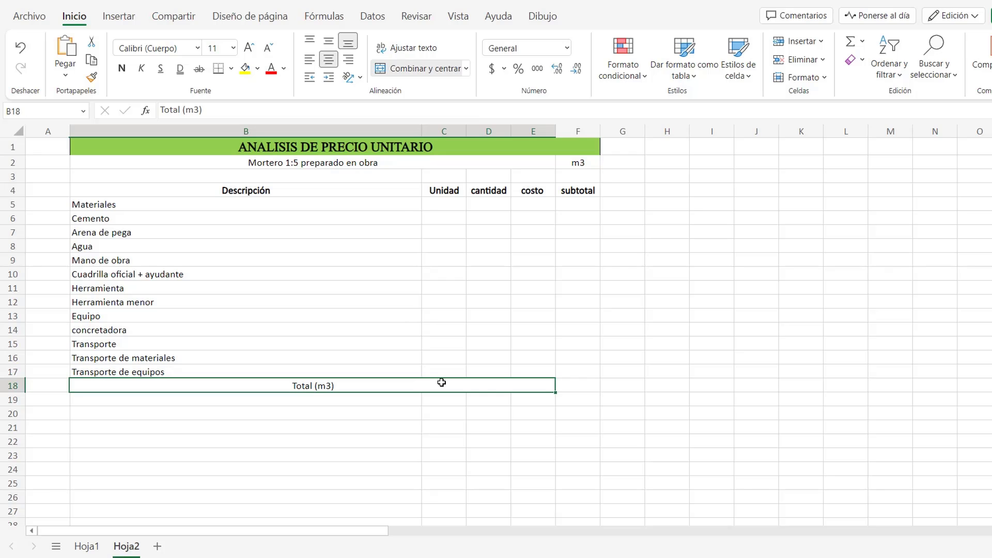
Apply all borders to the table B4:F18 and make the "Total (m3)" label bold
drag(246, 190, 578, 385)
click(231, 69)
click(225, 125)
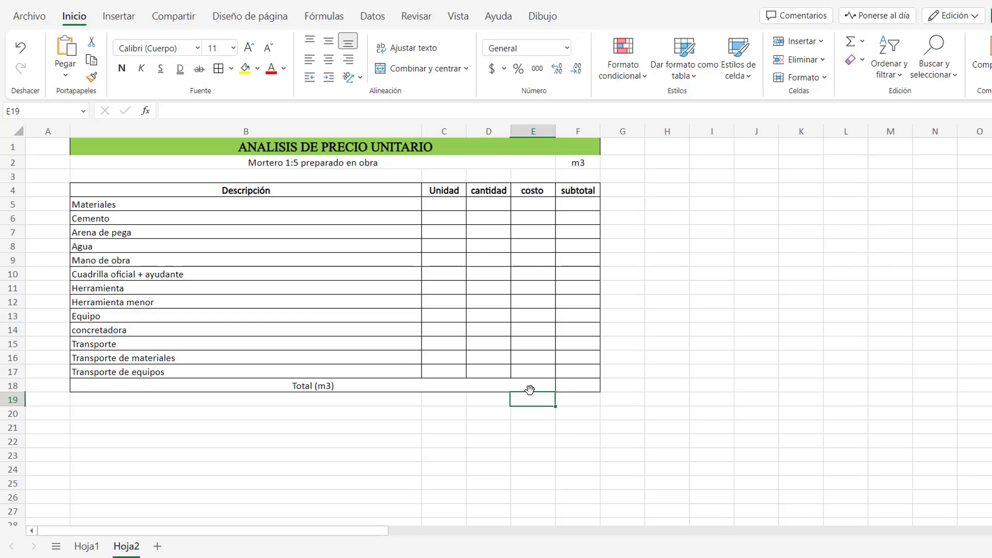
click(521, 386)
click(122, 68)
Merge B15:E15 for the Transporte heading, align its text left and make it bold
drag(248, 343, 532, 344)
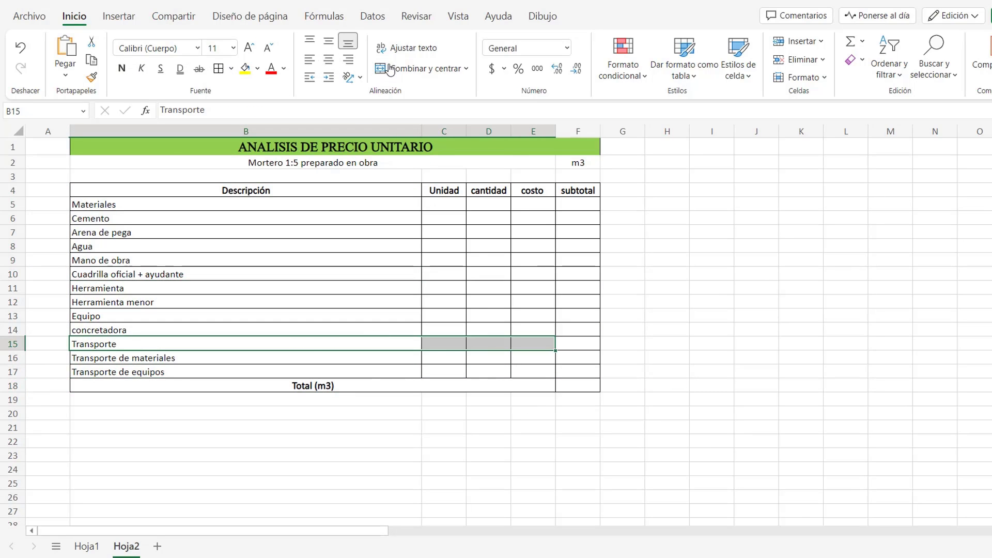
click(389, 68)
click(309, 60)
click(122, 68)
Copy the Transporte row's formatting to the Equipo, Herramienta, Mano de obra and Materiales heading rows
click(14, 343)
click(91, 78)
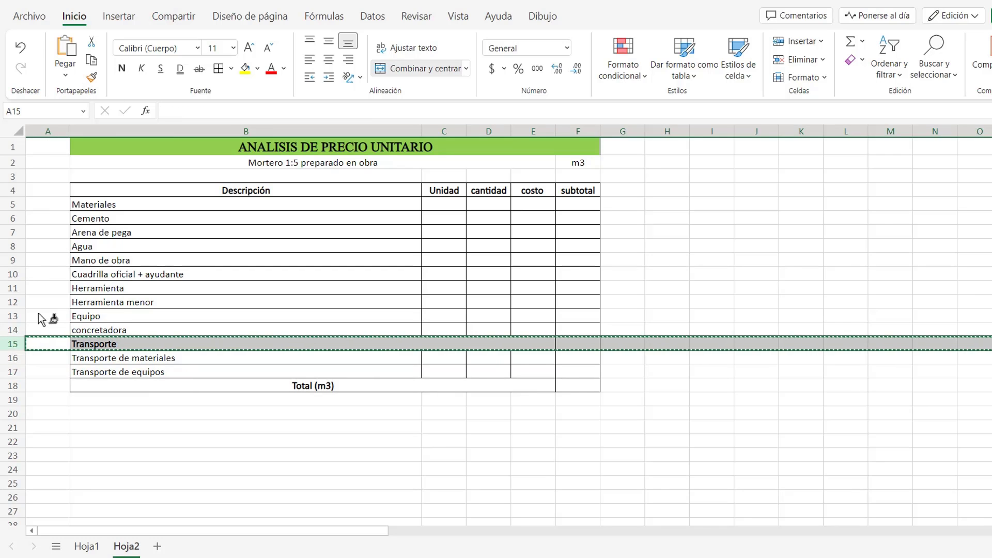
click(14, 316)
click(91, 78)
click(14, 288)
click(14, 262)
click(91, 77)
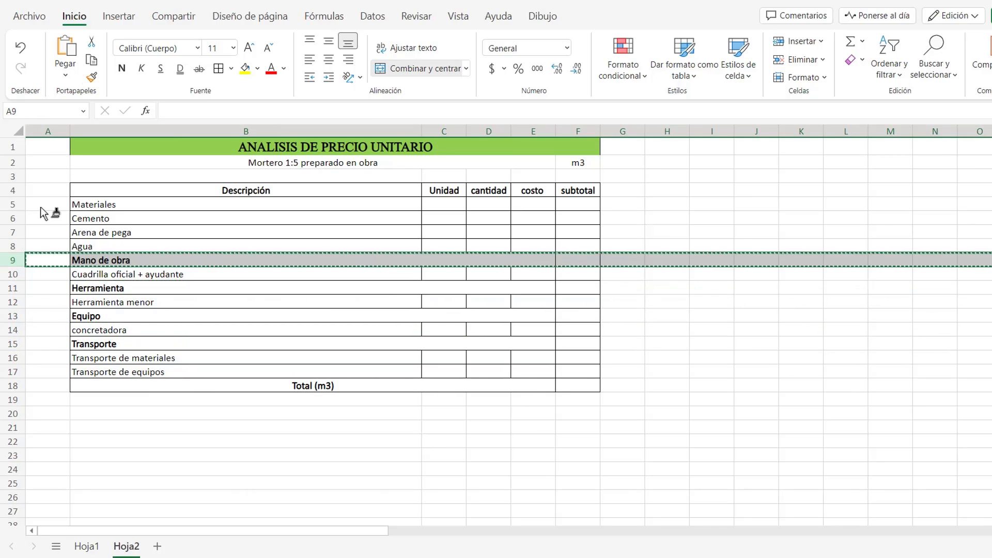
click(14, 205)
click(317, 305)
Fill the header row B4:F4 and the total row B18:F18 with light green
drag(382, 193, 578, 188)
click(257, 69)
click(366, 145)
click(399, 128)
click(488, 413)
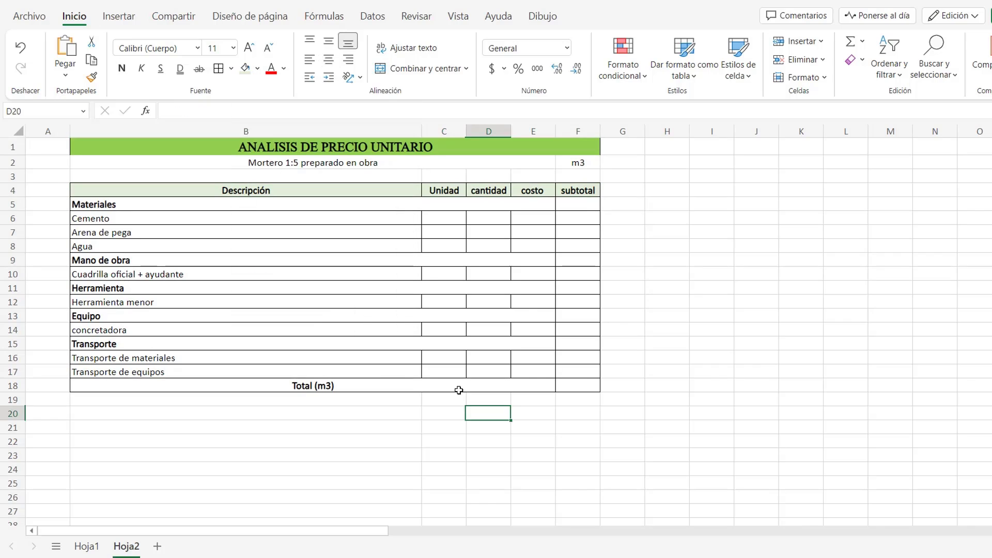
drag(458, 387, 577, 386)
click(245, 69)
click(622, 260)
Enter the material units in C6:C8: kg for Cemento, m3 for Arena de pega and lt for Agua
click(441, 221)
text(kg)
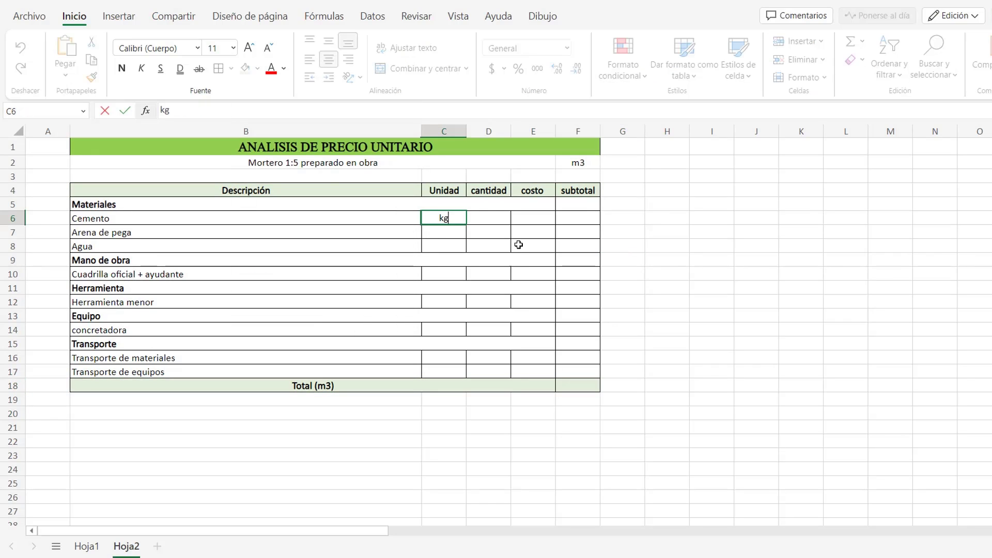
key(Return)
text(m3)
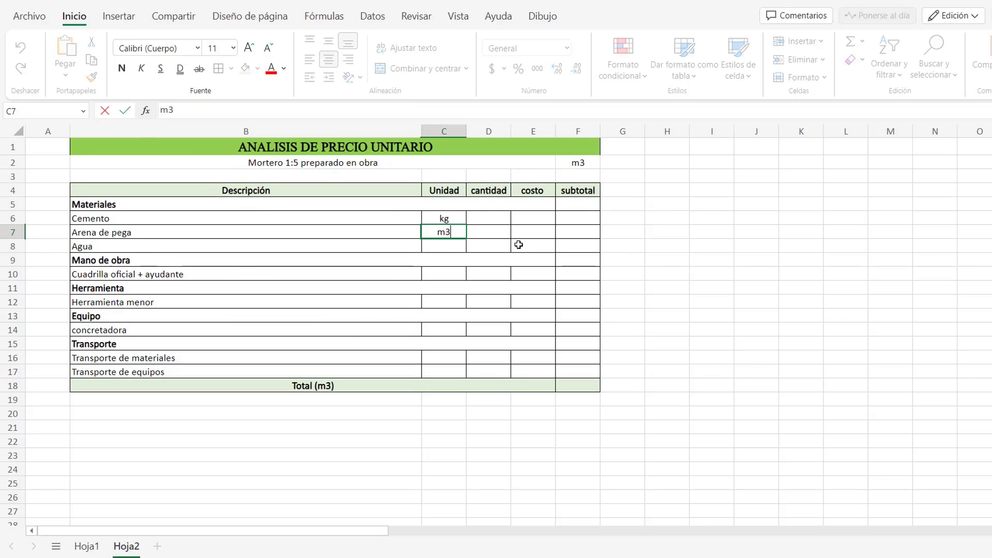
key(Return)
text(lt)
key(Return)
key(Return)
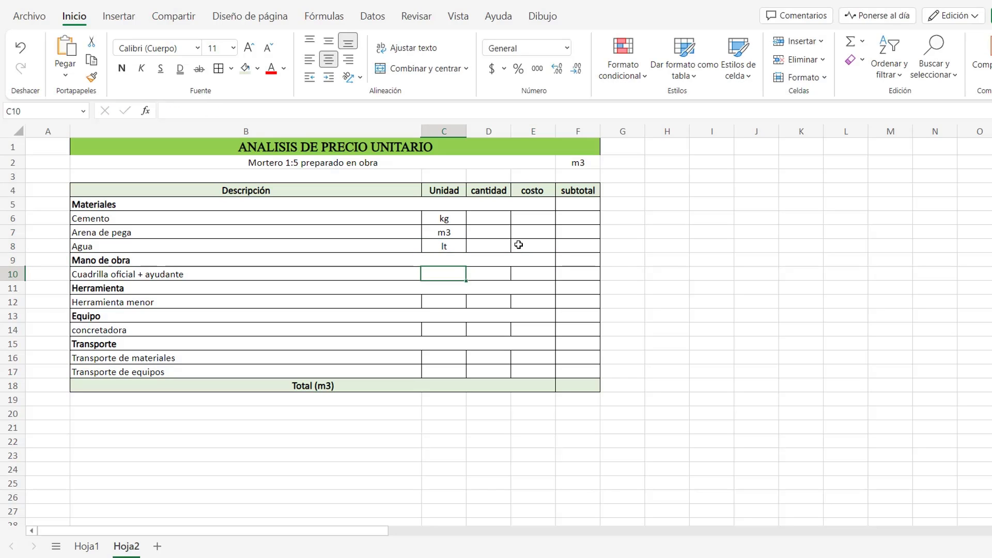
Enter the units jor for the crew in C10, %(mo) for Herramienta menor in C12 and día for concretadora in C14
text(jor)
key(Return)
key(Return)
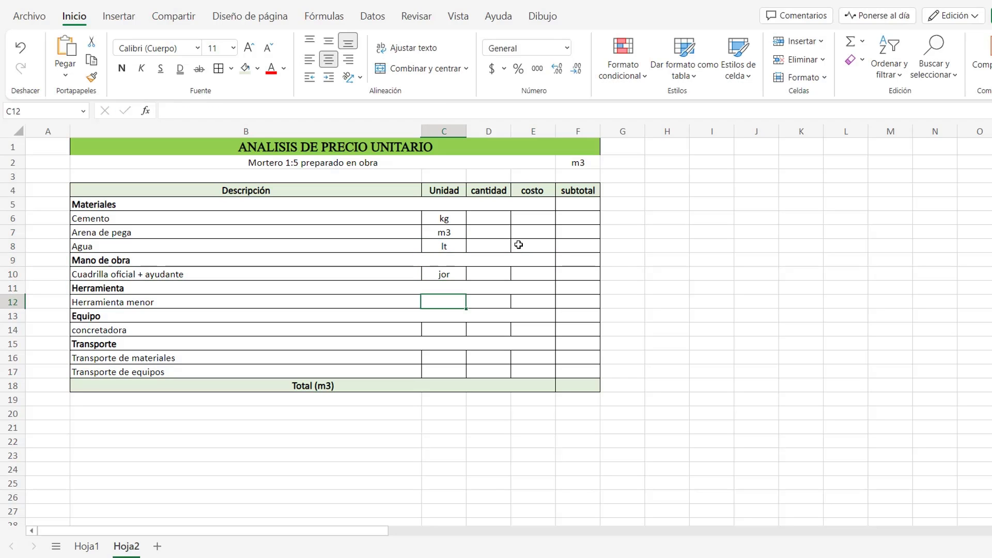
text(%(mo))
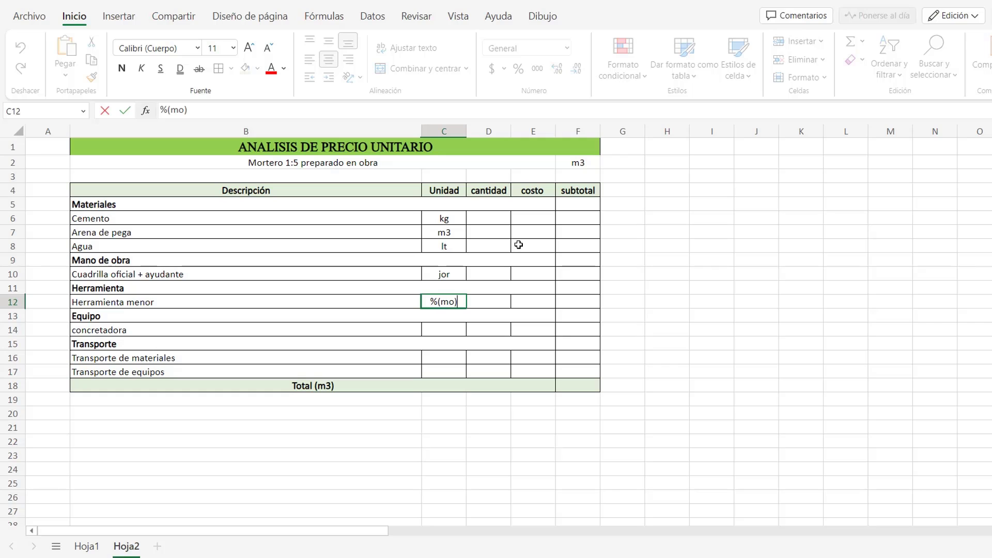
key(Return)
key(Return)
text(d)
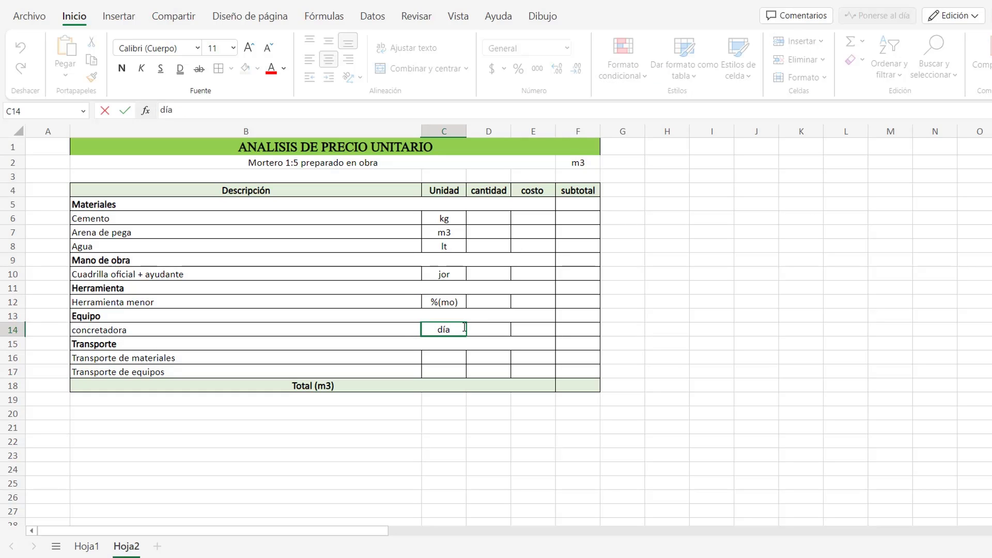
text(ía)
key(Return)
Enter the transport units in C16:C17: m3 for materials and viaje for equipment
key(Return)
text(m3)
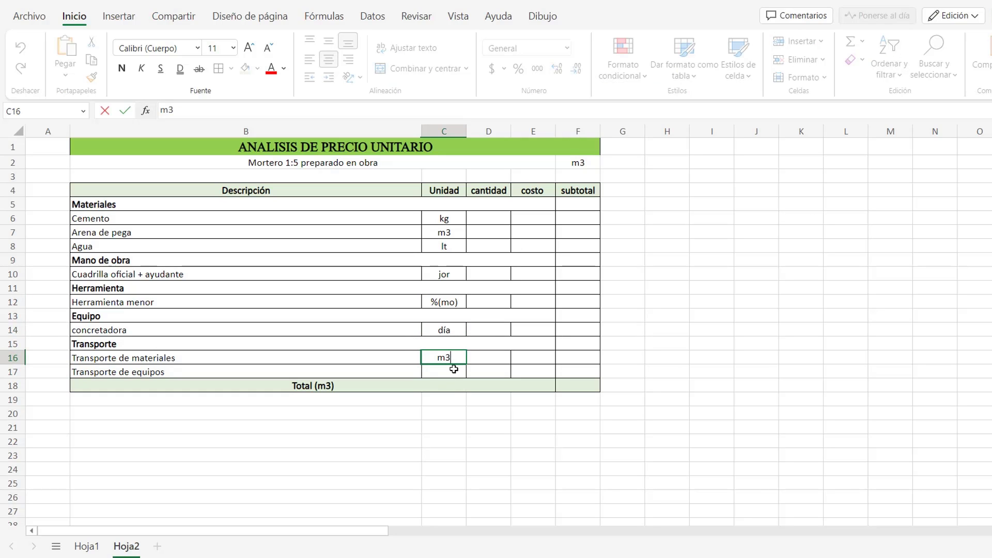
key(Return)
text(viaje)
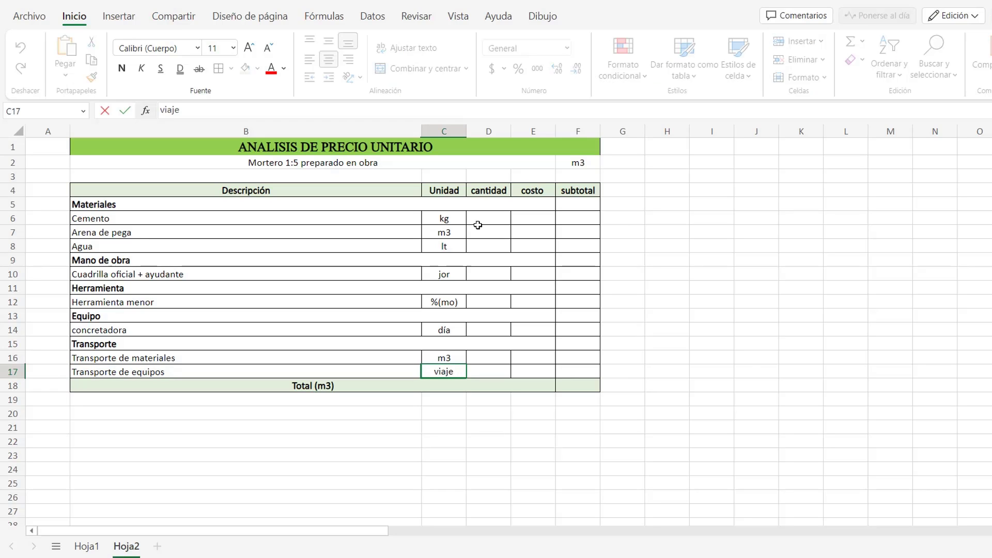
Enter =302*1.05 as the Cemento quantity in D6 and centre it
click(482, 222)
text(=)
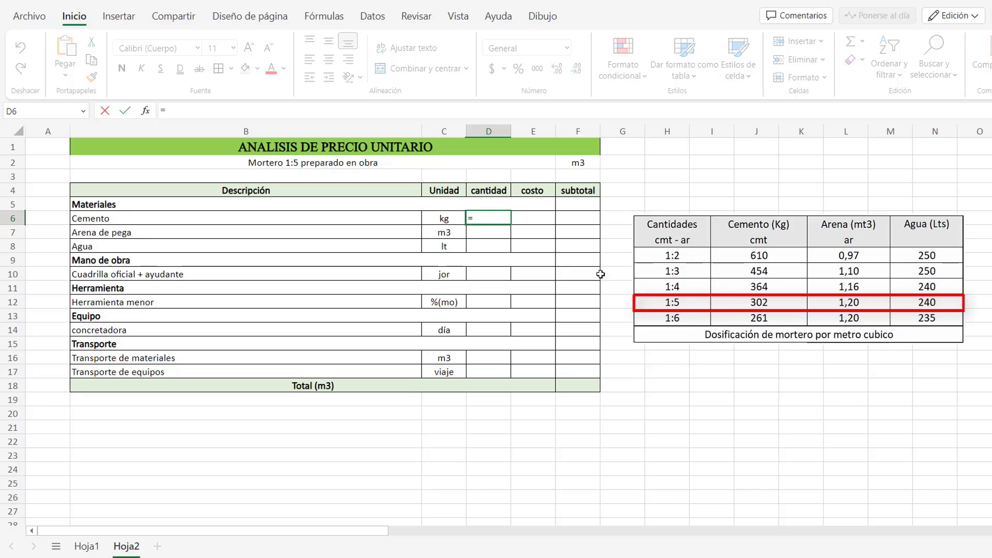
text(302*1.05)
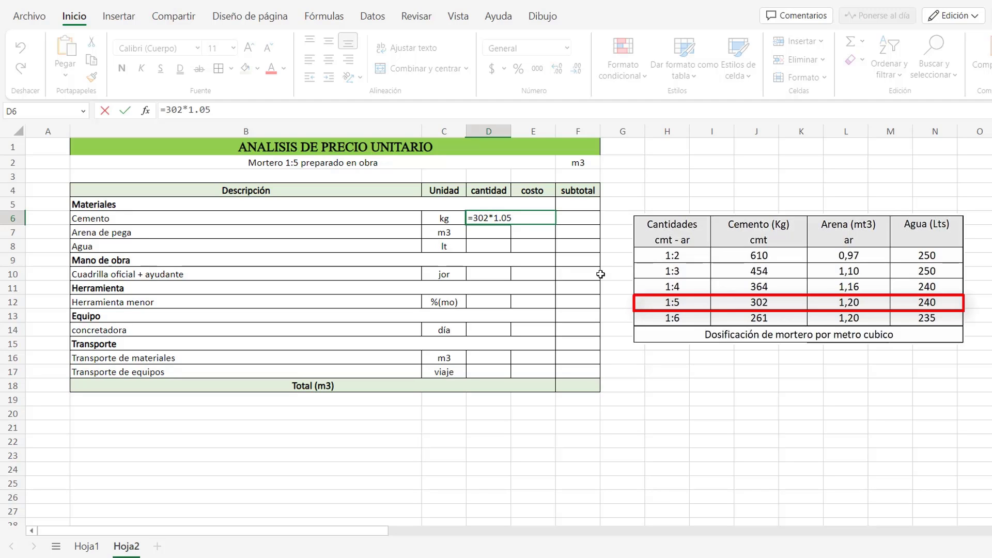
key(Return)
click(496, 216)
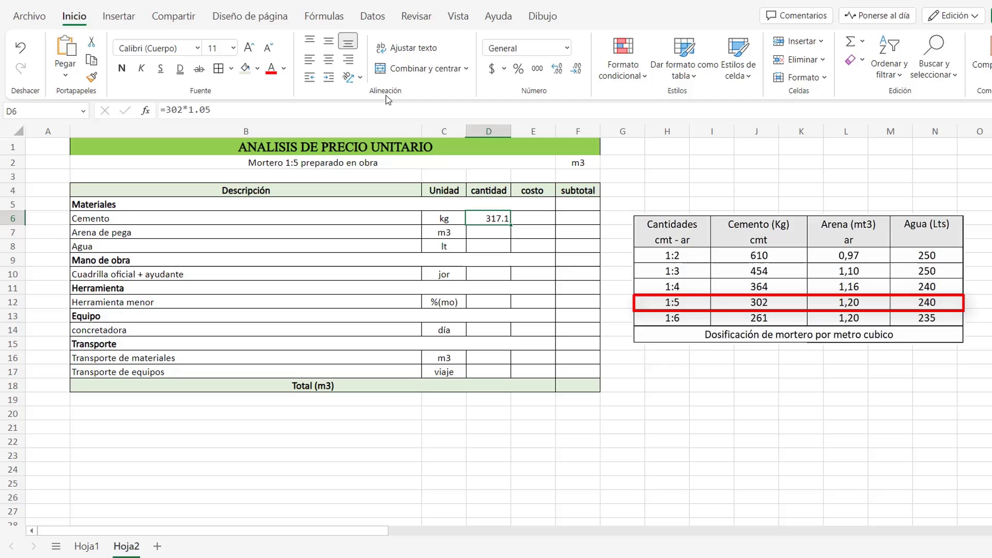
Enter =1.2*1.1 as the Arena de pega quantity in D7 and 240 as the Agua quantity in D8
click(502, 233)
text(=1)
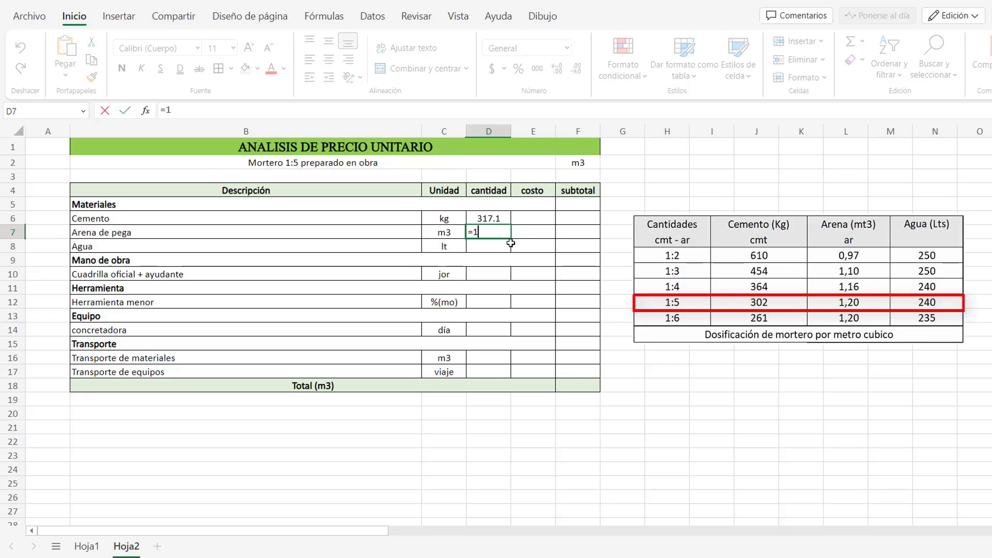
text(.2*1.1)
key(Return)
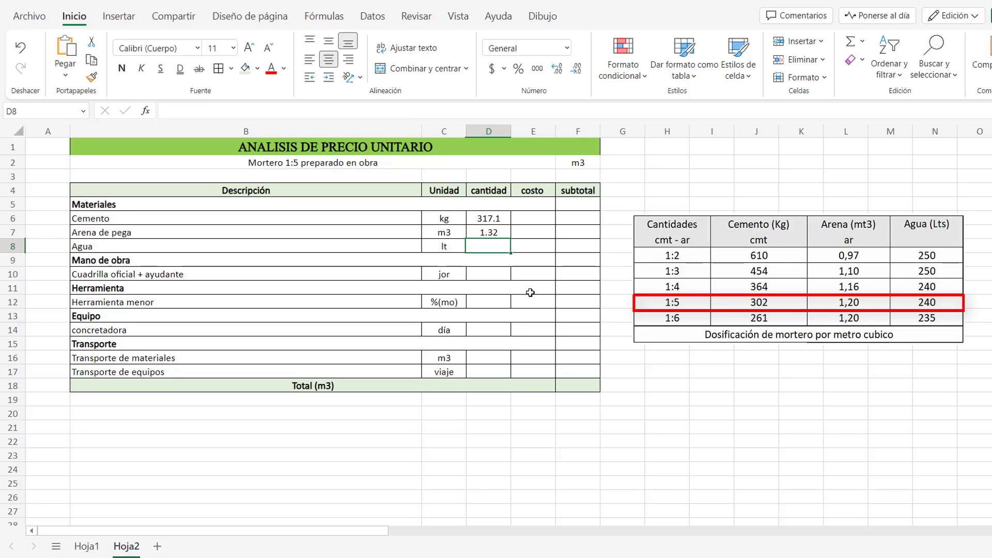
text(240)
Enter quantity 1 for the crew in D10 and =5% for Herramienta menor in D12, centring both cells
click(484, 276)
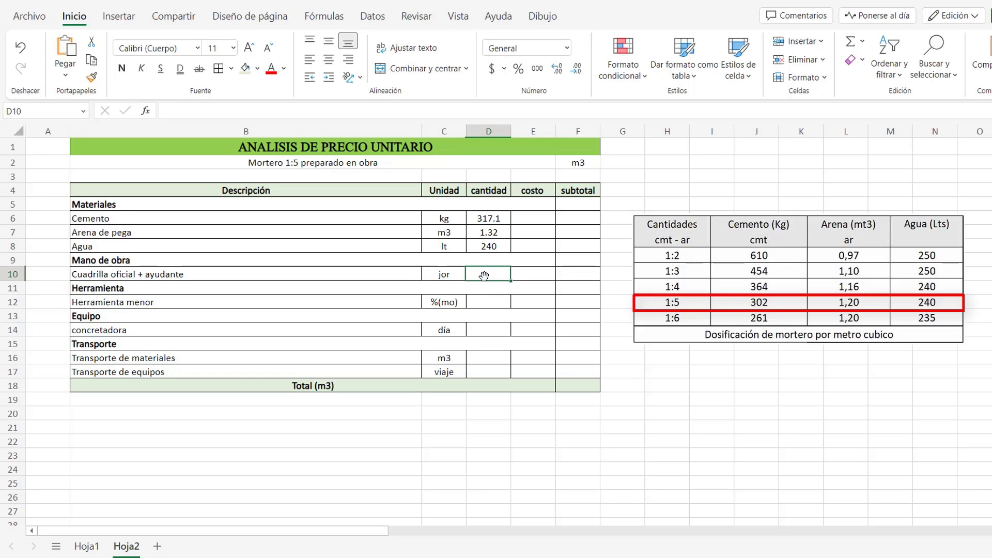
text(1)
key(Return)
key(Up)
click(498, 298)
text(=5%)
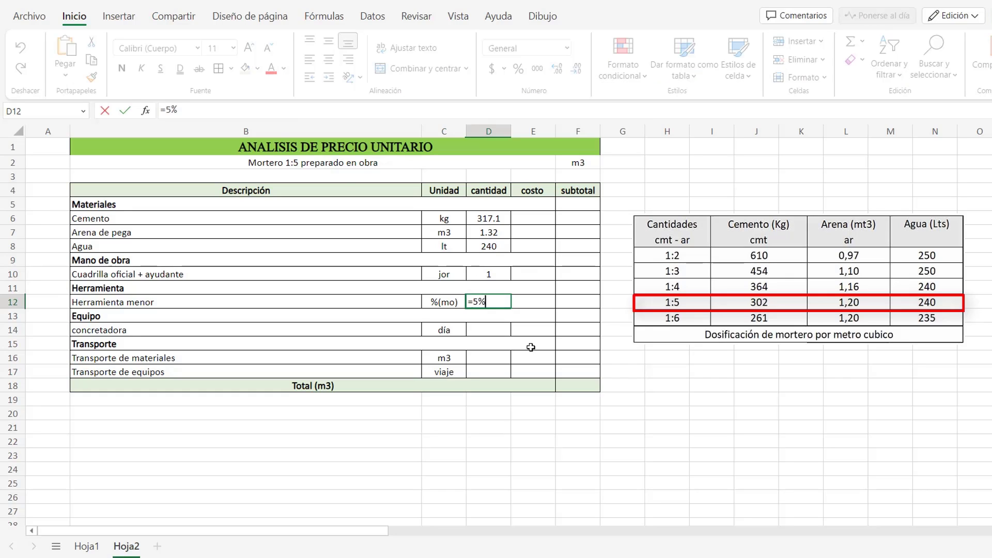
key(Return)
key(Up)
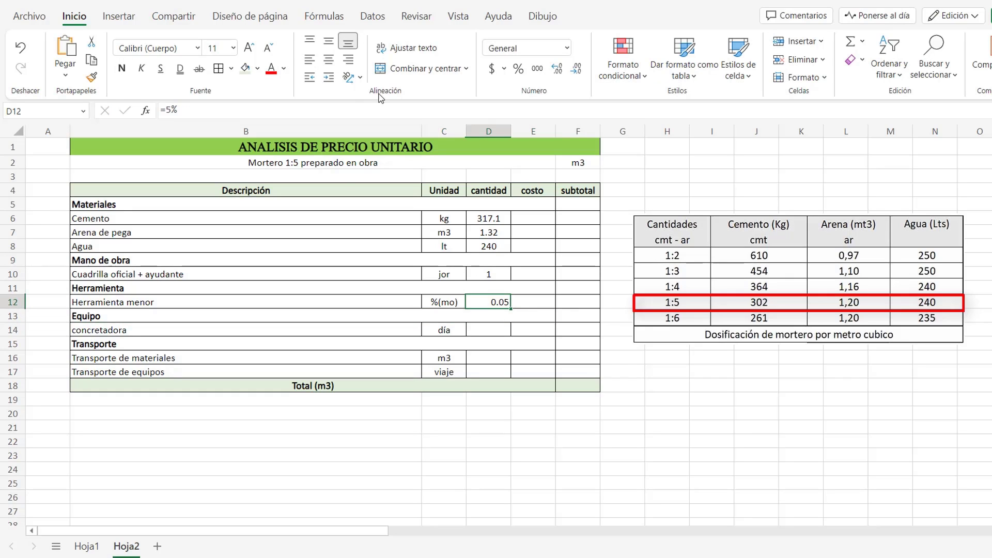
Enter =1/7 as the concretadora quantity in D14
click(500, 331)
text(=)
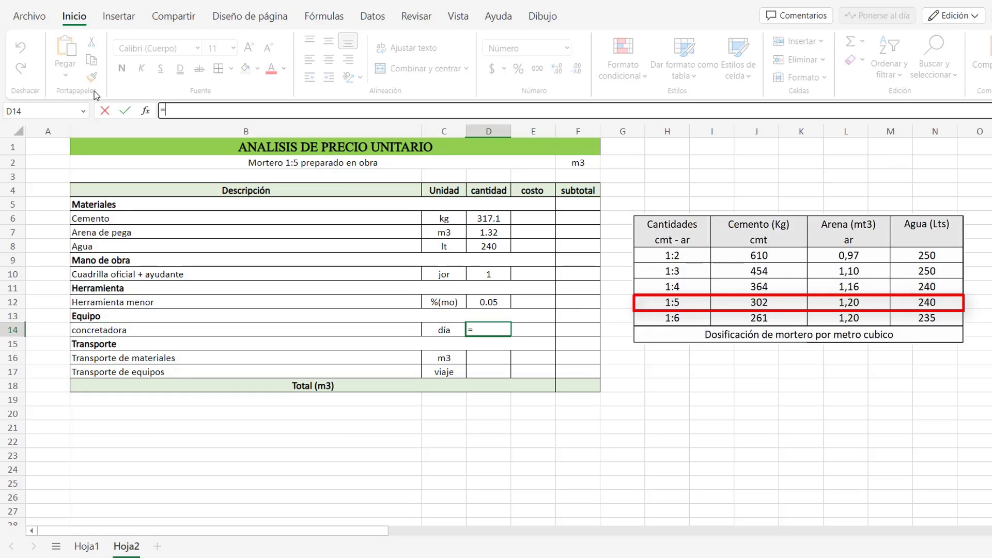
text(1)
key(BackSpace)
key(Return)
key(Up)
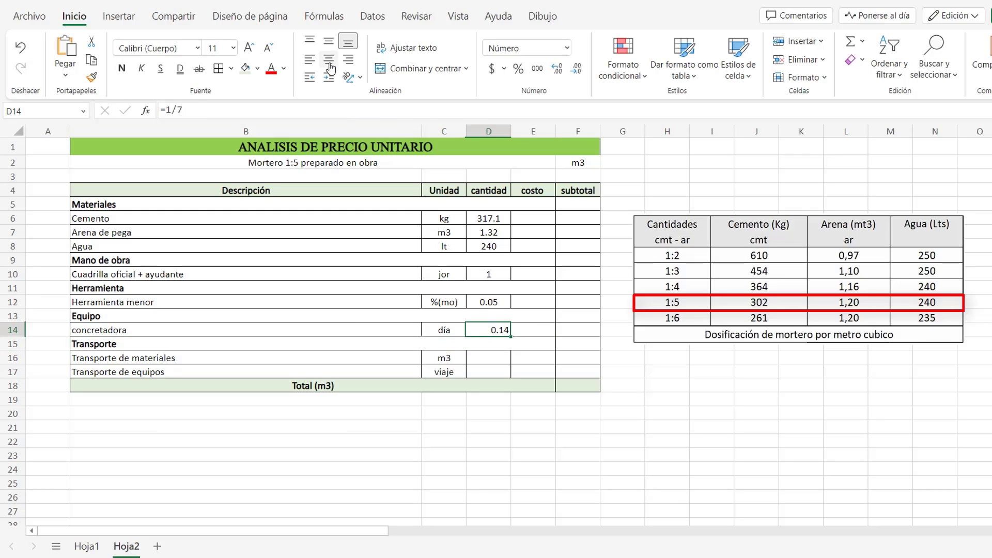
Enter =D7 as the Transporte de materiales quantity in D16 and 0.3 for Transporte de equipos in D17, centring both cells
click(499, 356)
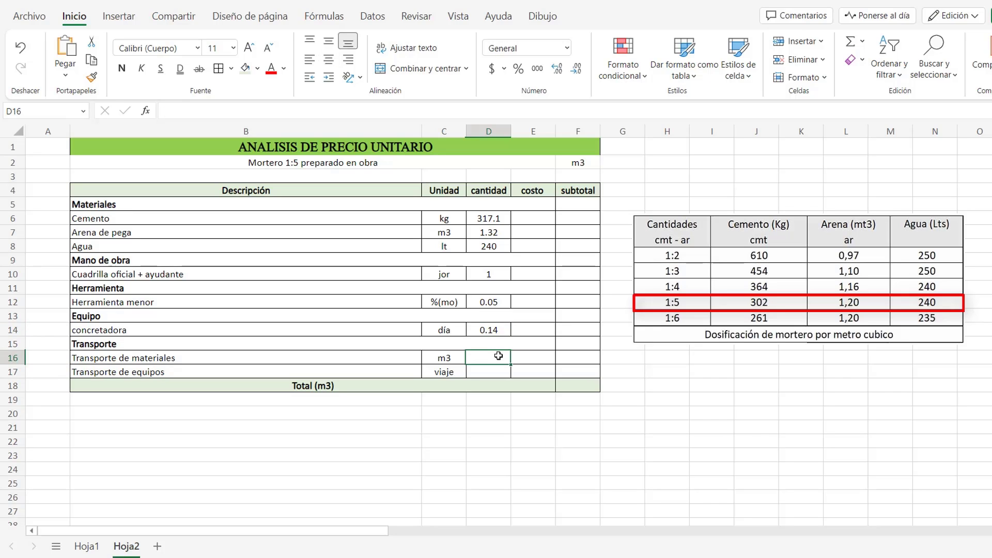
text(=)
click(490, 231)
key(Return)
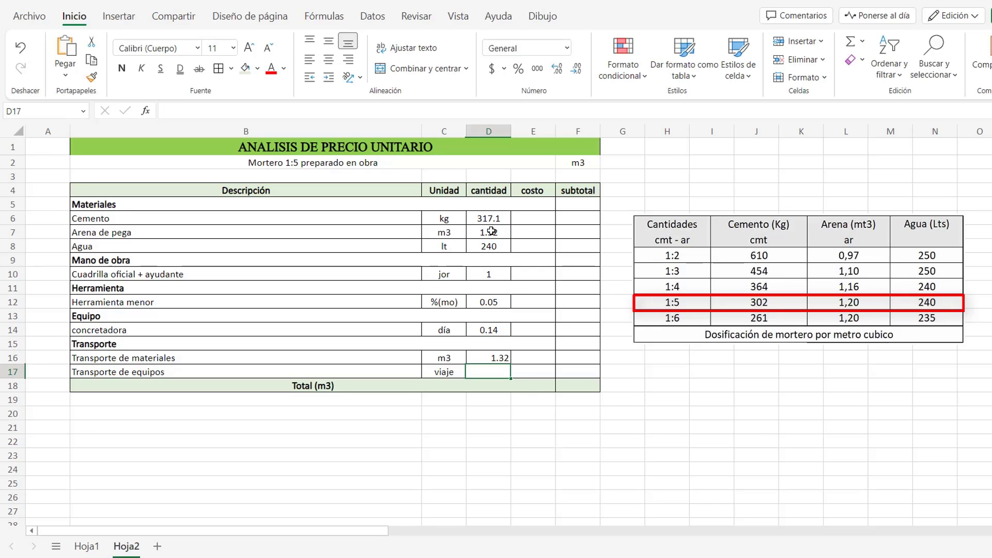
click(497, 355)
click(503, 373)
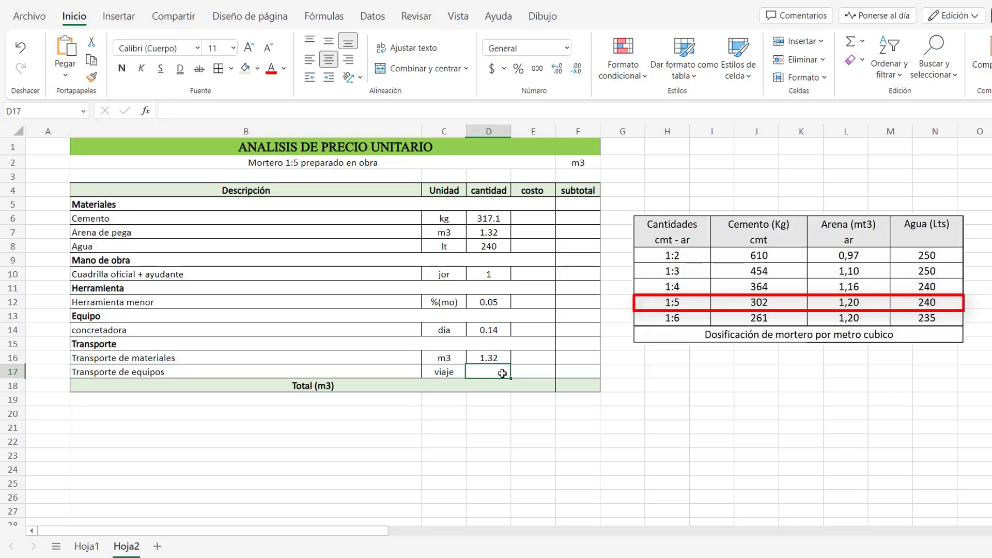
text(0.3)
key(Return)
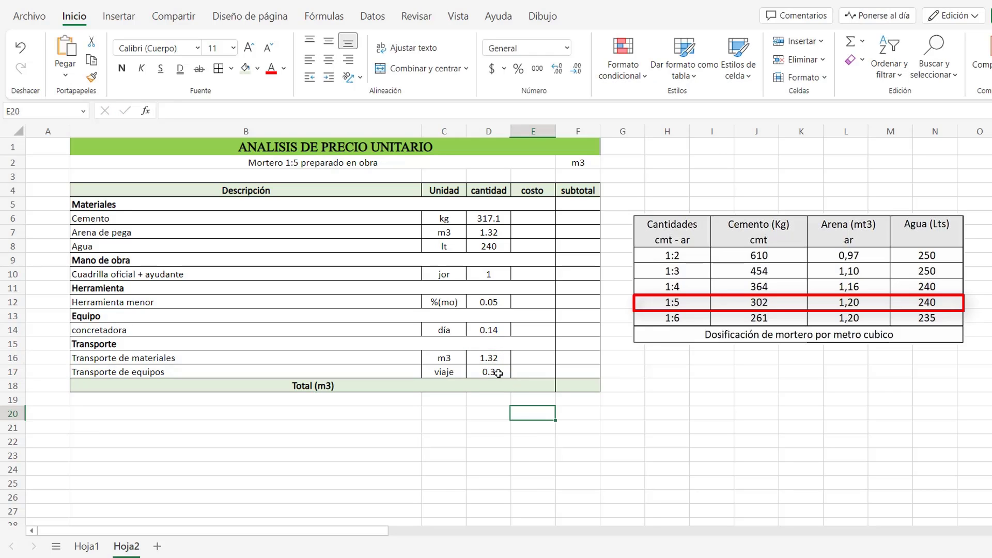
click(496, 372)
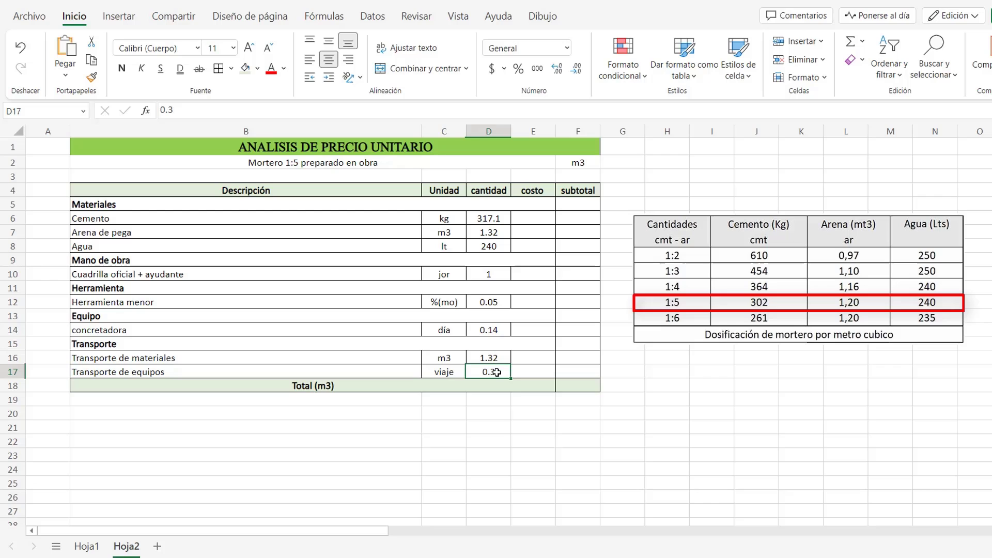
Enter unit costs of 660 for Cemento in E6 and 76967 for Arena de pega in E7, showing E7 without decimals
click(538, 217)
text(660)
click(545, 229)
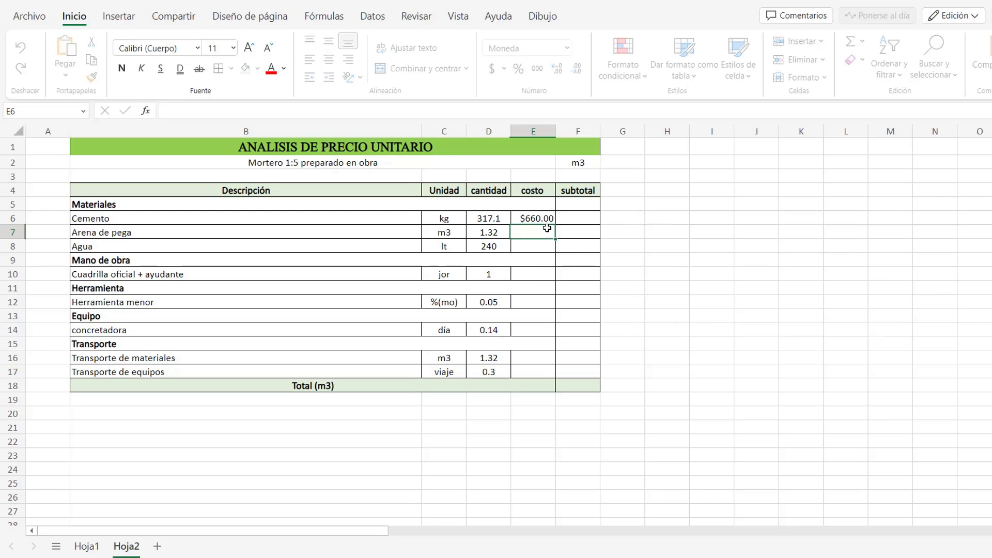
text(76967)
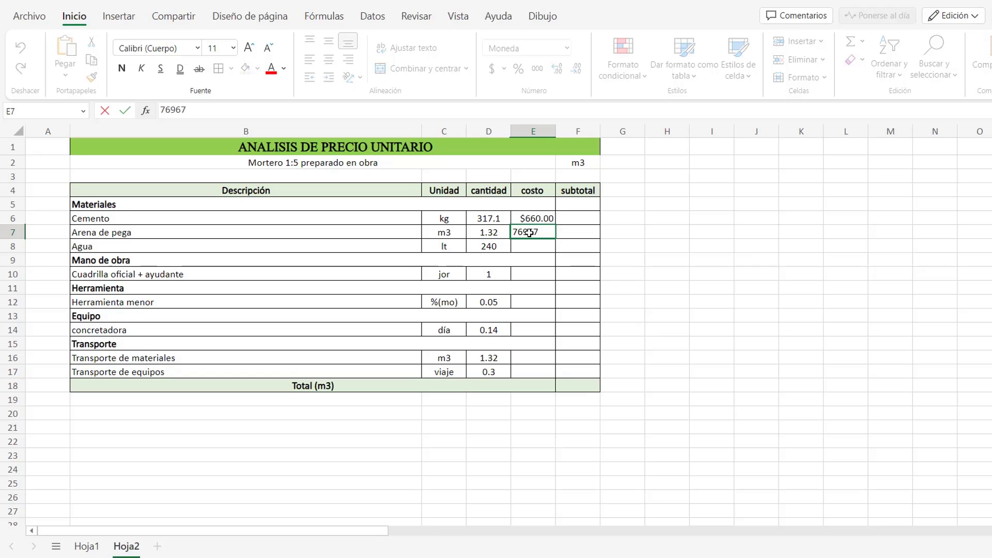
click(536, 245)
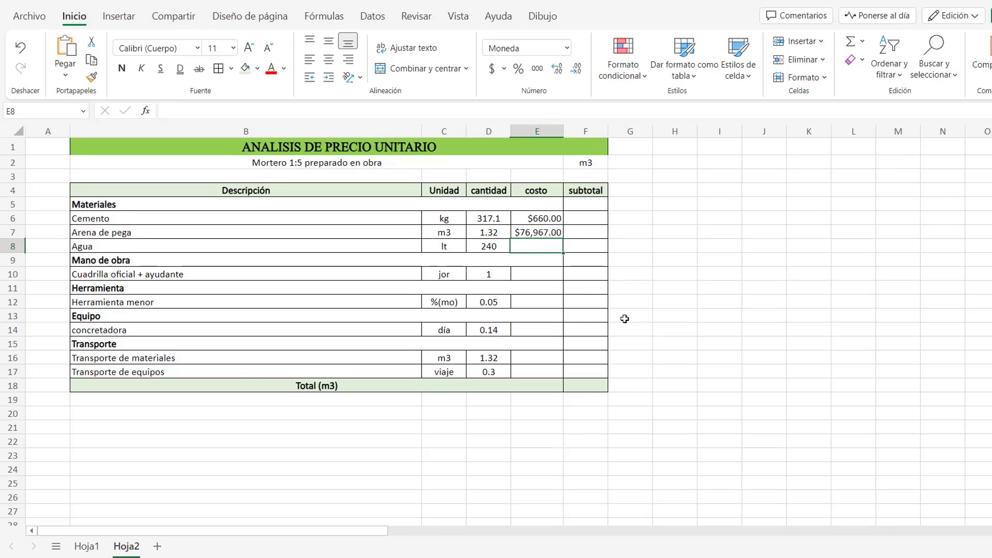
click(548, 232)
click(576, 68)
click(575, 69)
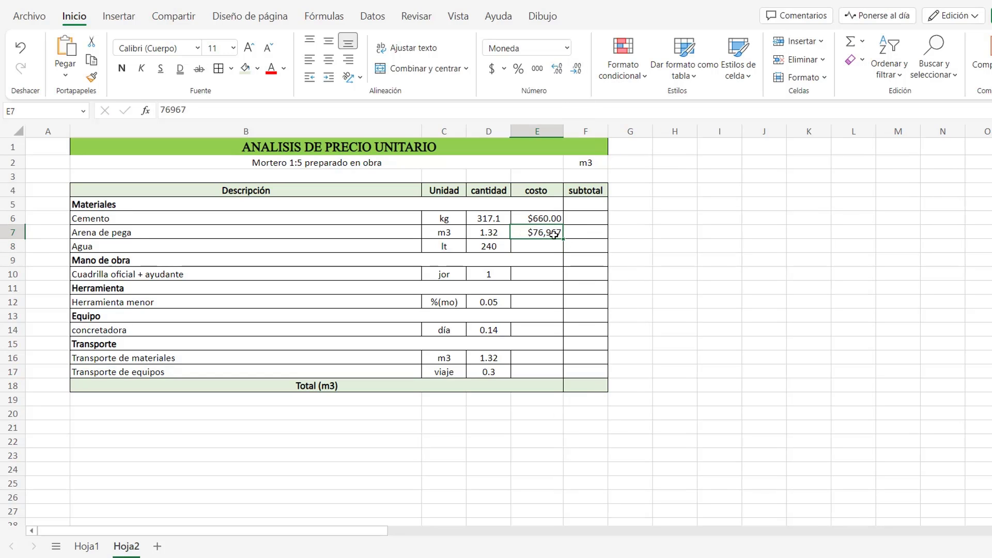
Enter 25 as the Agua cost in E8 and format it without decimals
click(552, 247)
text(24)
click(622, 301)
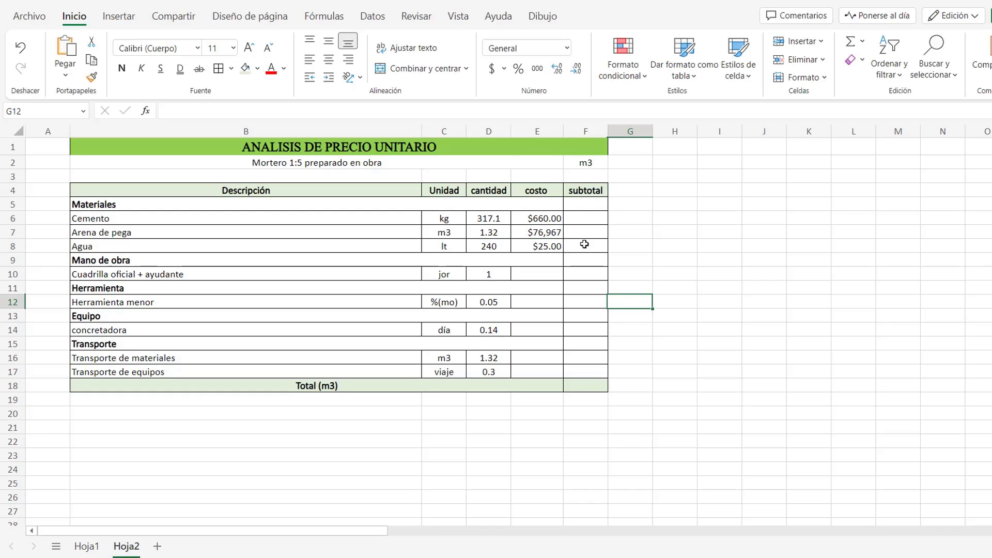
click(557, 248)
click(576, 69)
click(576, 69)
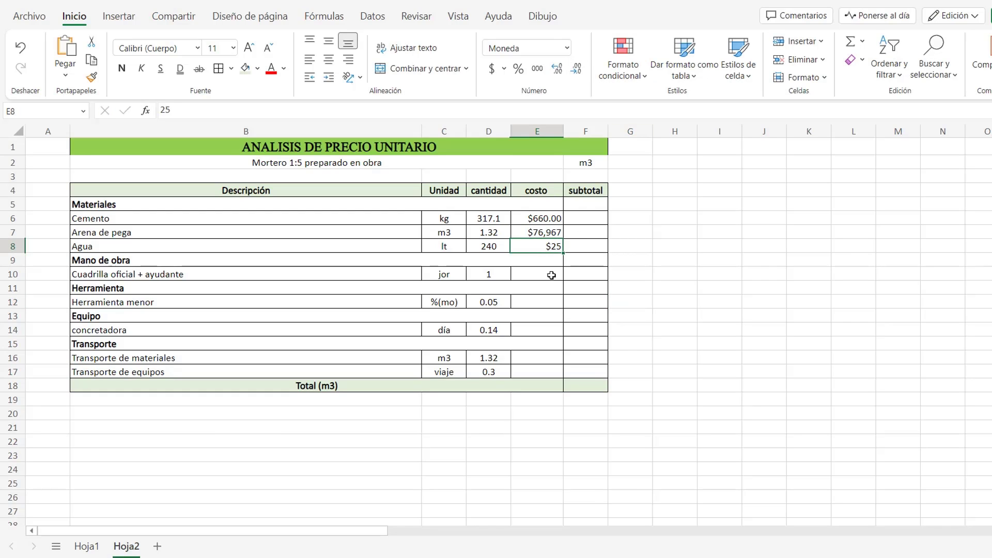
Enter 26000 as the Cuadrilla oficial + ayudante cost in E10 and format it without decimals
click(552, 276)
text(26000)
click(636, 366)
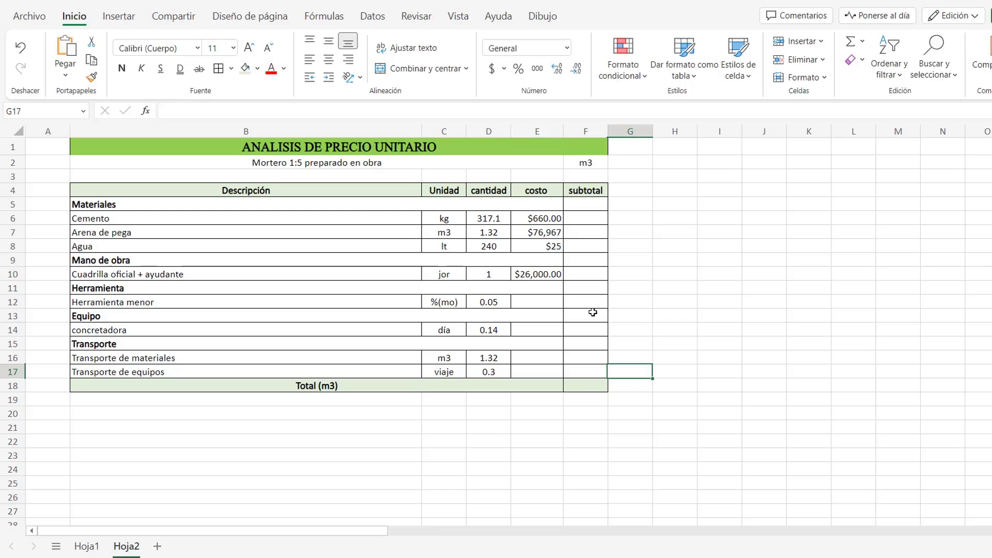
click(548, 274)
click(576, 69)
click(575, 71)
Link the Herramienta menor cost in E12 to the Mano de obra subtotal with =F9
click(546, 301)
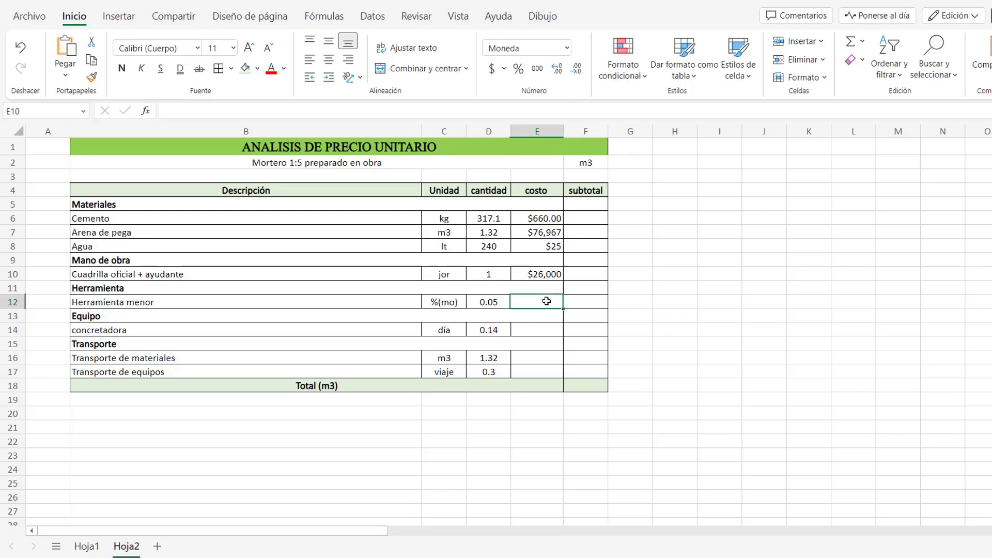
text(=)
click(583, 261)
key(Return)
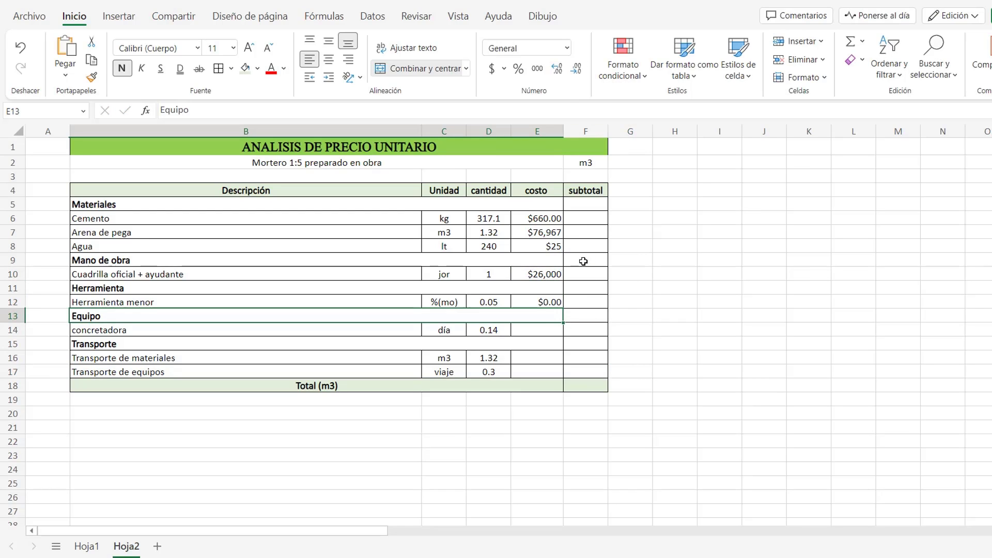
Enter $28,000 as the concretadora cost in E14, displayed without decimals
click(548, 329)
text(28)
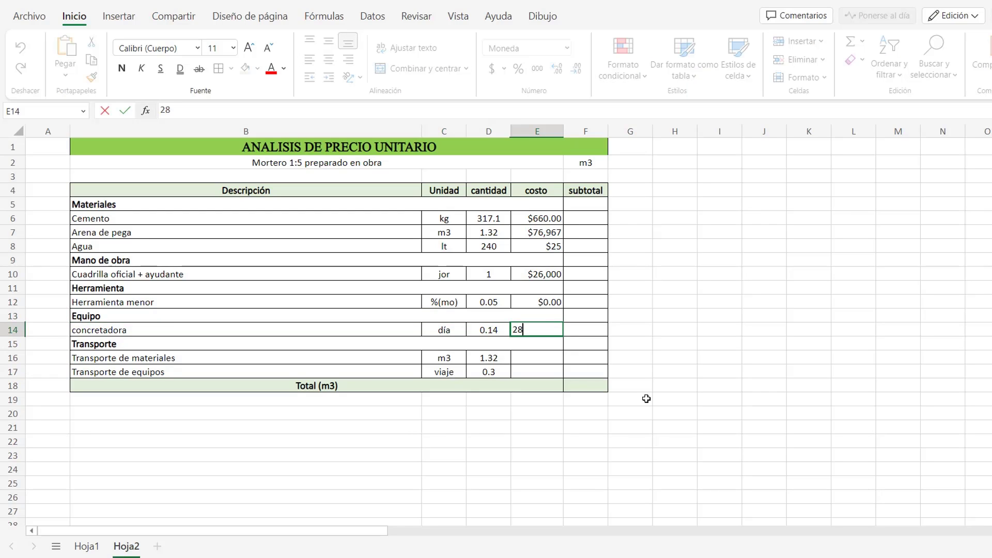
text(,000)
click(646, 398)
click(540, 330)
click(576, 69)
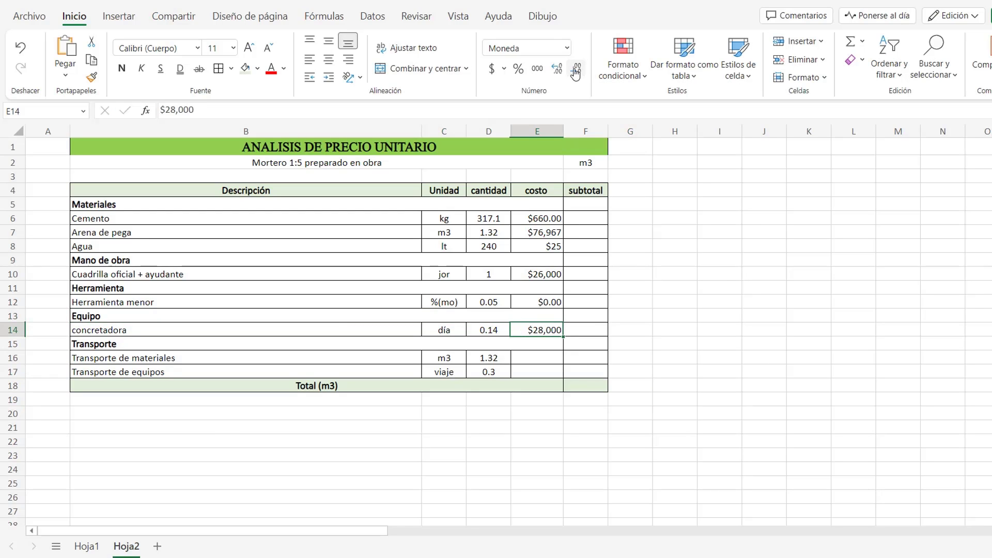
Enter costs of 10000 for Transporte de materiales in E16 and 15000 for Transporte de equipos in E17, both without decimals
click(551, 355)
text(10,0)
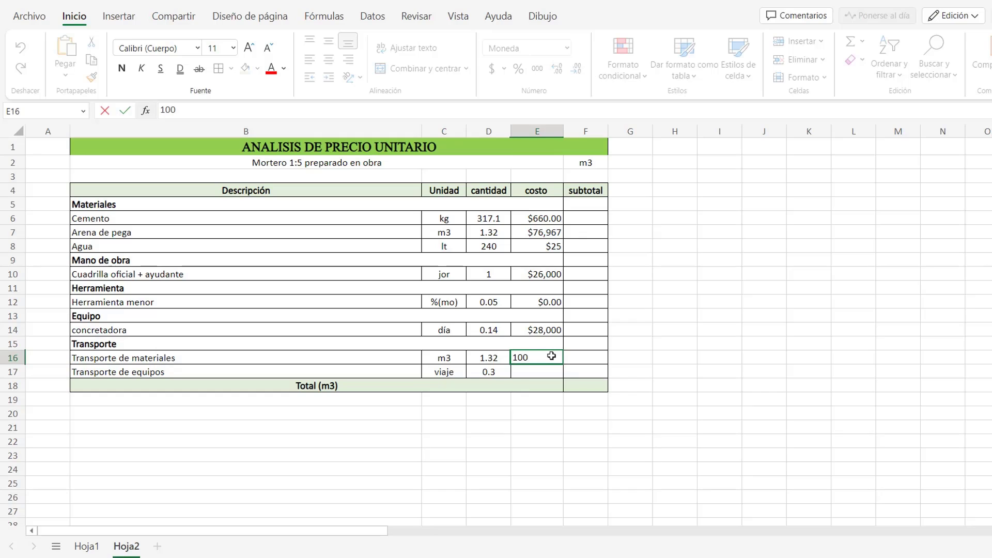
text(00)
key(Return)
text(15)
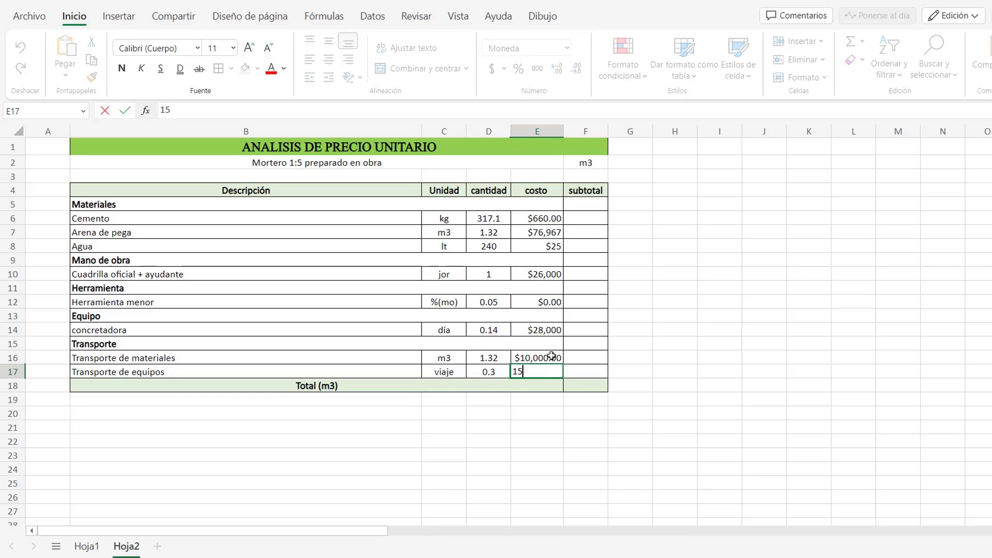
text(,000)
drag(551, 355, 550, 371)
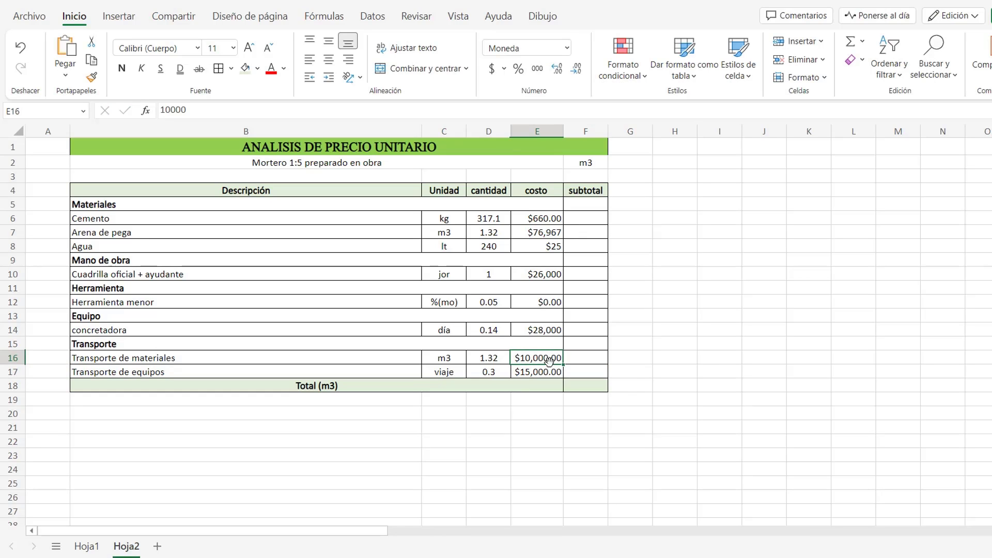
click(576, 70)
click(577, 70)
Calculate the Cemento subtotal in F6 with =D6*E6 and fill the formula down to F8
click(594, 216)
text(=D6)
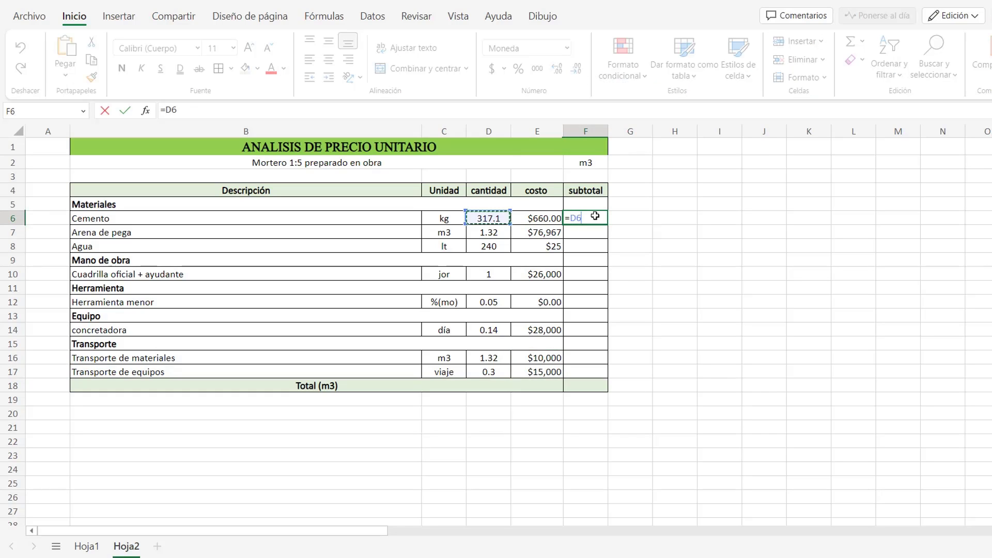
text(*E6)
key(Return)
click(598, 213)
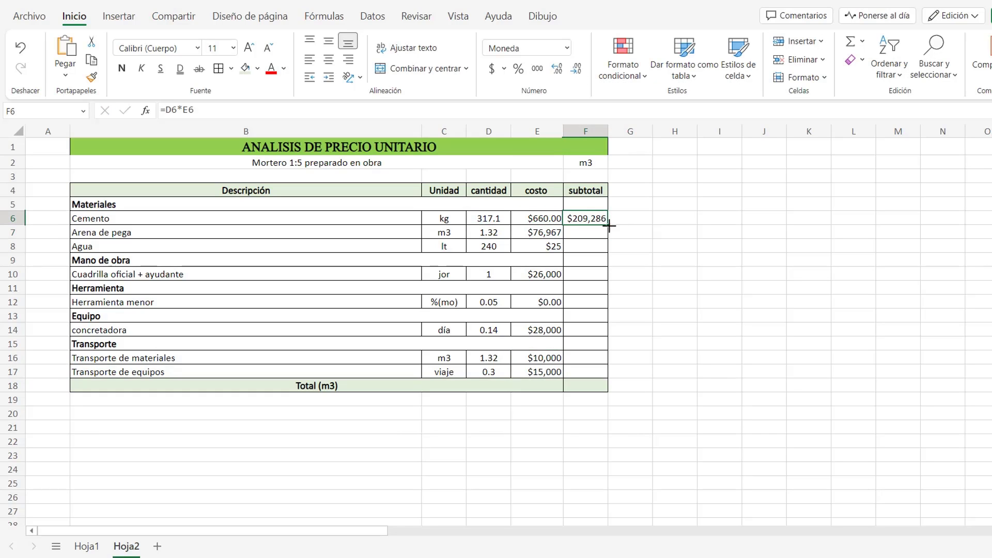
drag(607, 224, 605, 250)
Copy the subtotal formula from F8 into F10, F12, F14, F16 and F17
click(590, 247)
key(ctrl+c)
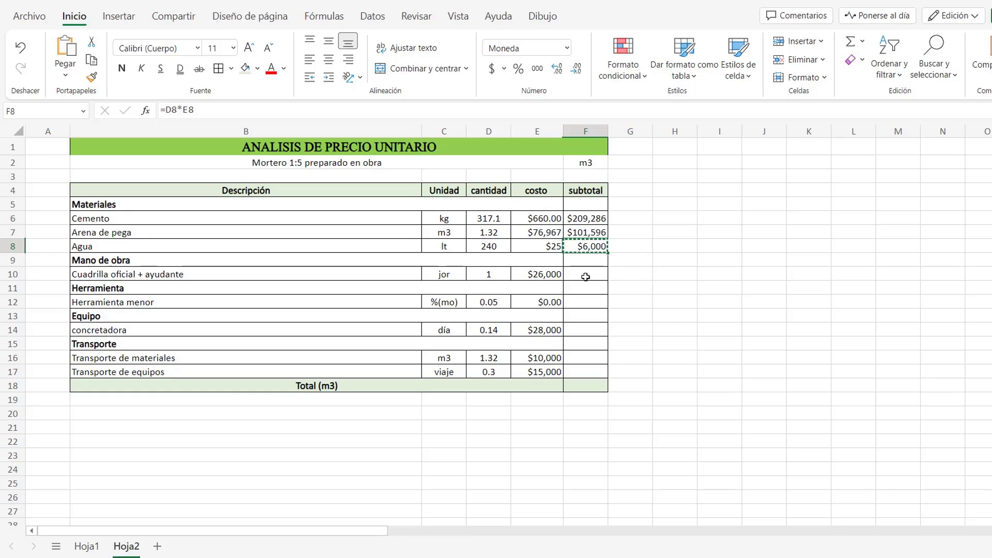
click(585, 276)
key(ctrl+v)
click(586, 303)
click(587, 330)
key(ctrl+v)
click(587, 357)
key(ctrl+v)
click(586, 371)
key(ctrl+v)
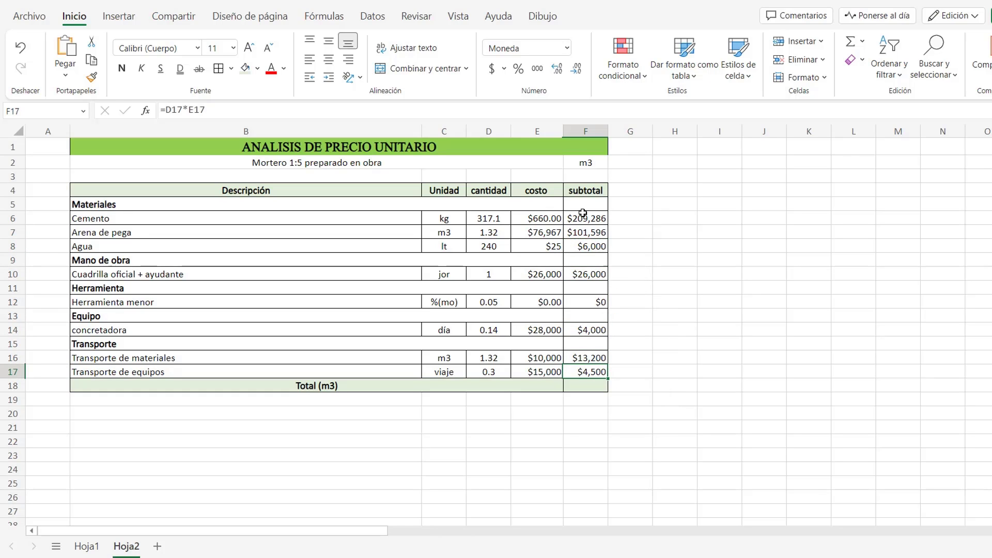
Total the Materiales subtotals F6:F8 in F5 with the SUMA function and make the result bold
click(583, 204)
text(=suma)
click(620, 226)
drag(566, 219, 567, 248)
key(Return)
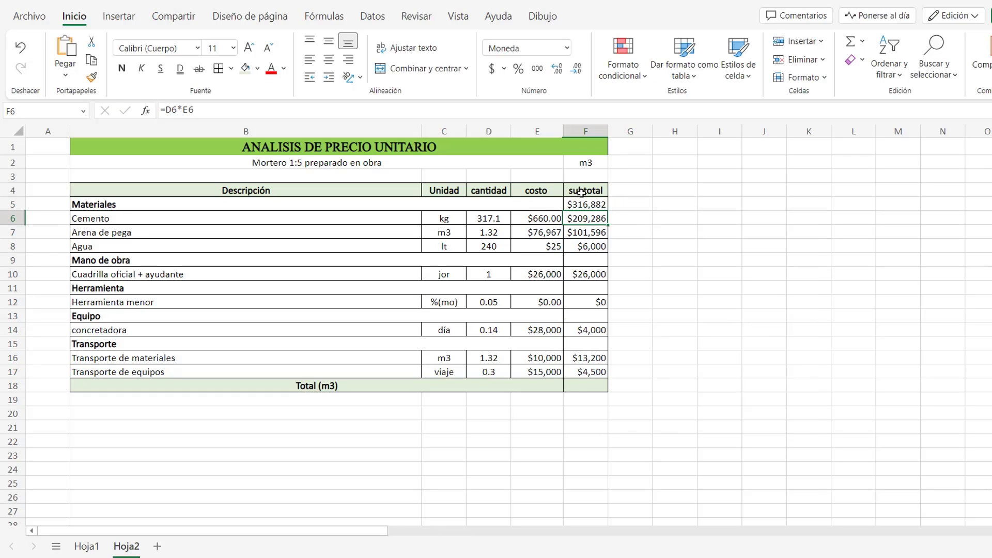
click(582, 204)
Set the Mano de obra subtotal in F9 to =F10 and make it bold
click(582, 260)
text(=)
click(583, 275)
key(Return)
click(582, 260)
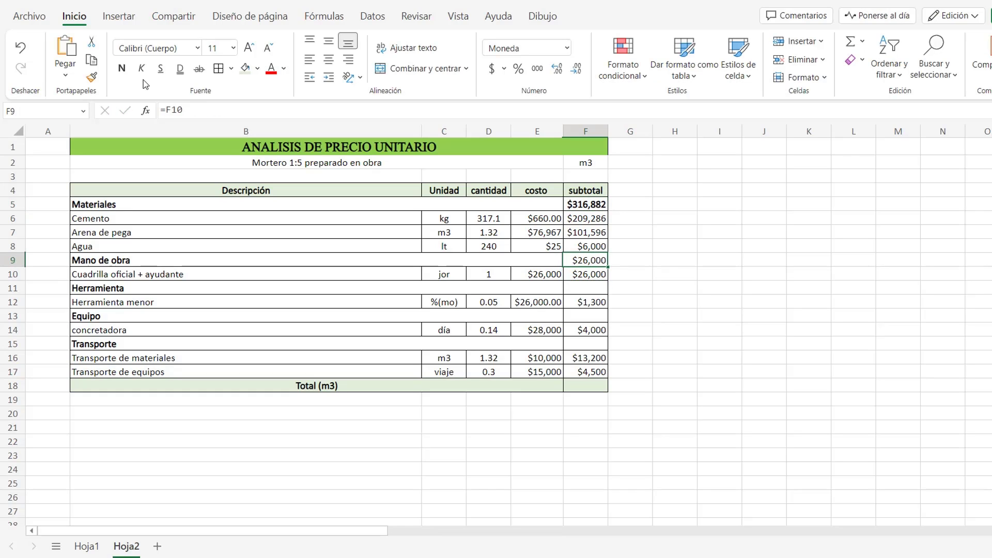
click(122, 69)
Set the Herramienta subtotal in F11 to =F12 and make it bold
click(582, 289)
text(=)
click(582, 302)
key(Return)
click(582, 288)
click(123, 69)
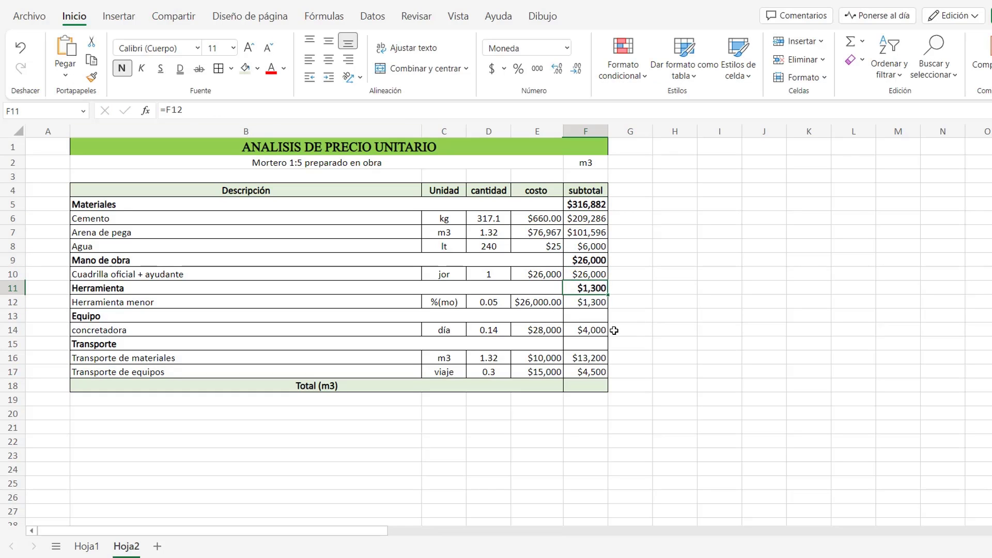
Set the Equipo subtotal in F13 to =F14 and make it bold
click(599, 315)
text(=)
key(Down)
key(Return)
click(582, 316)
click(123, 69)
Add both transport lines into the Transporte subtotal in F15 with =F16+F17 and make it bold
click(591, 343)
text(=)
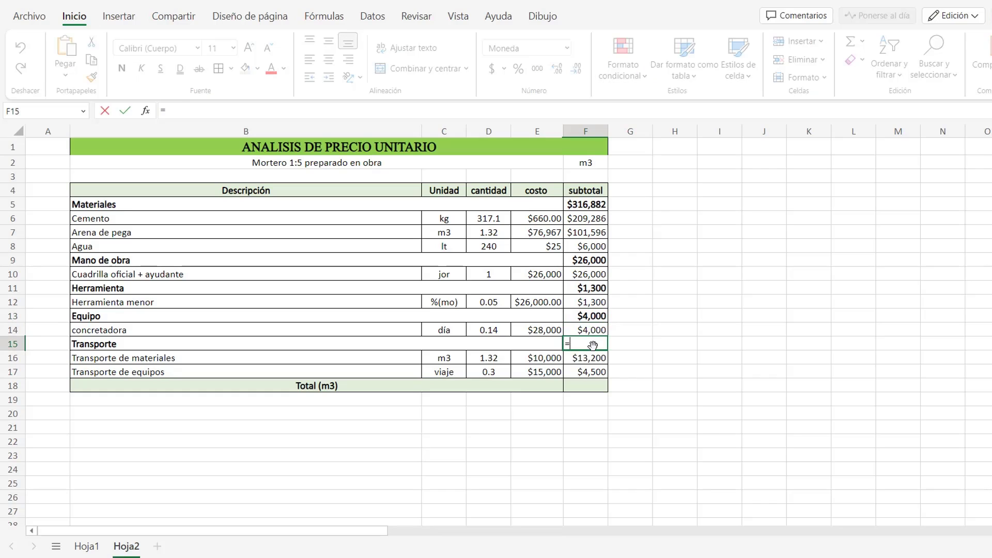
key(Down)
text(+)
key(Down)
key(Down)
key(Return)
click(592, 343)
click(123, 69)
Calculate the Total (m3) in F18 by adding the section subtotals with =F5+F9+F11+F13+F15
click(588, 386)
text(=)
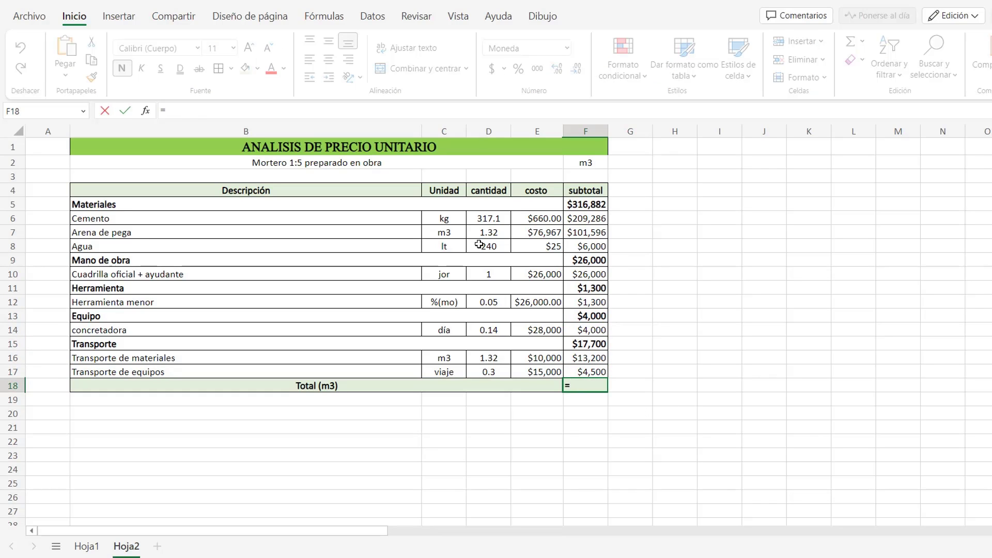
click(581, 202)
text(+)
click(584, 260)
text(+)
click(583, 288)
text(+)
click(591, 316)
text(+)
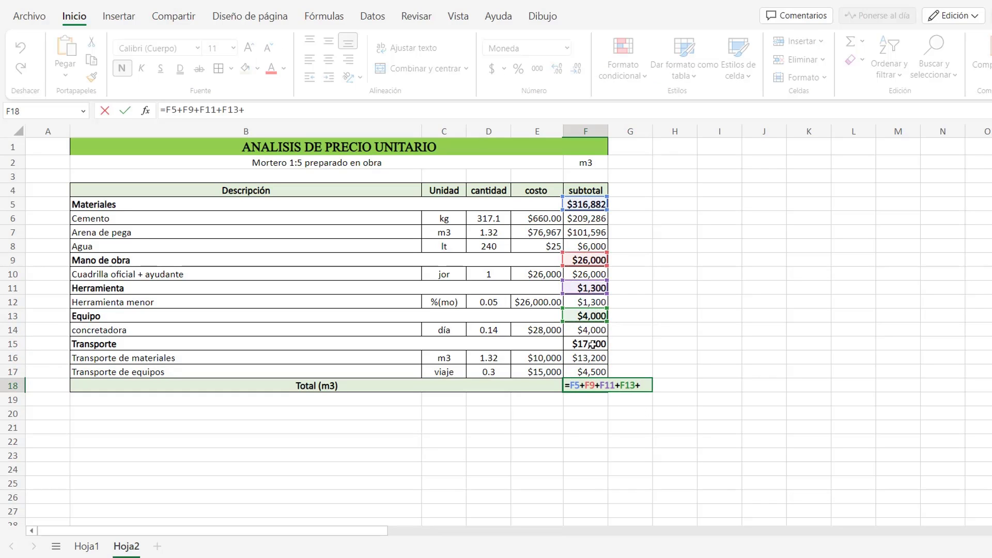
click(592, 344)
key(Return)
click(592, 386)
click(403, 163)
click(300, 436)
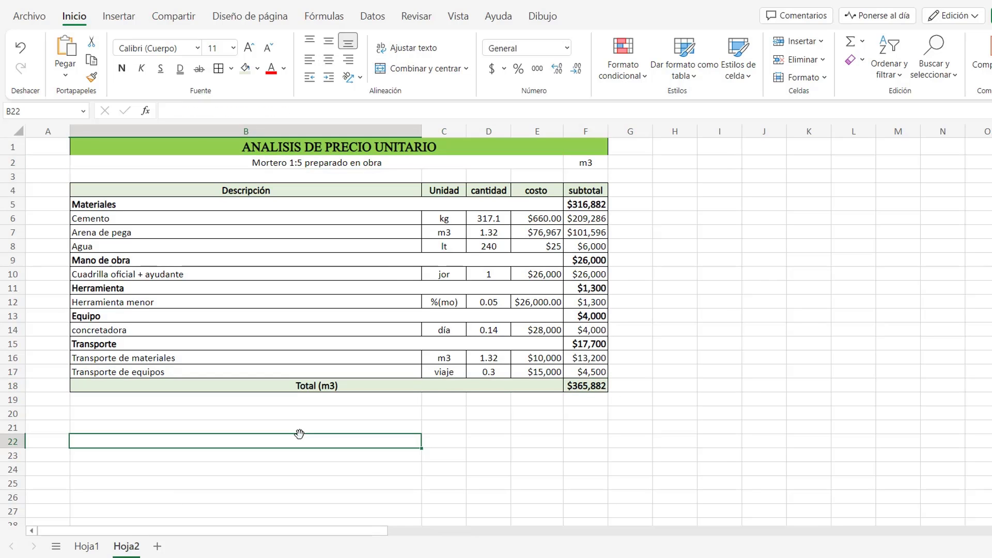
On Hoja1, link the Mortero 1:5 cost in E8 to the mortar total in Hoja2 cell F18
click(86, 547)
click(473, 270)
text(=)
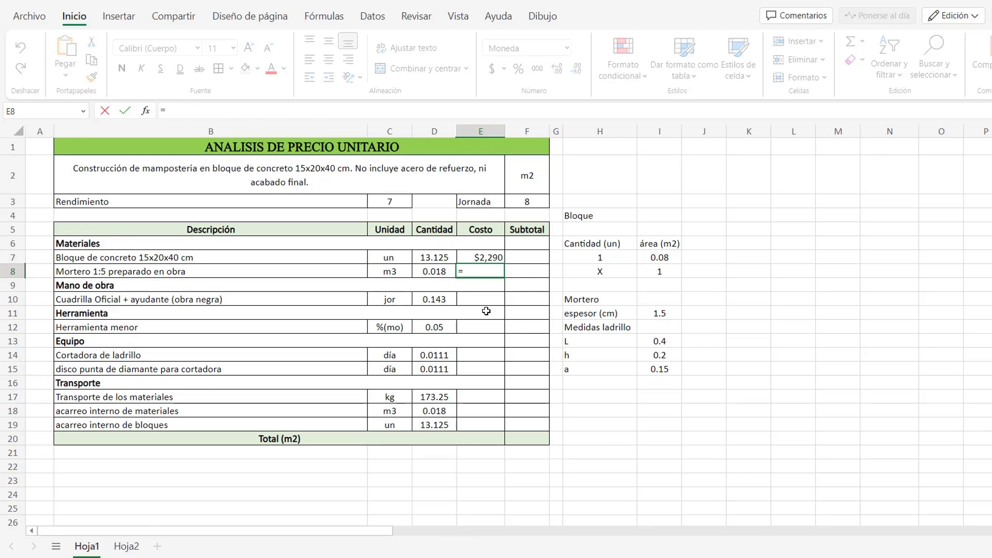
click(126, 546)
click(583, 386)
key(Return)
Enter 205930 as the Cuadrilla Oficial + ayudante (obra negra) cost in E10 of Hoja1
click(487, 298)
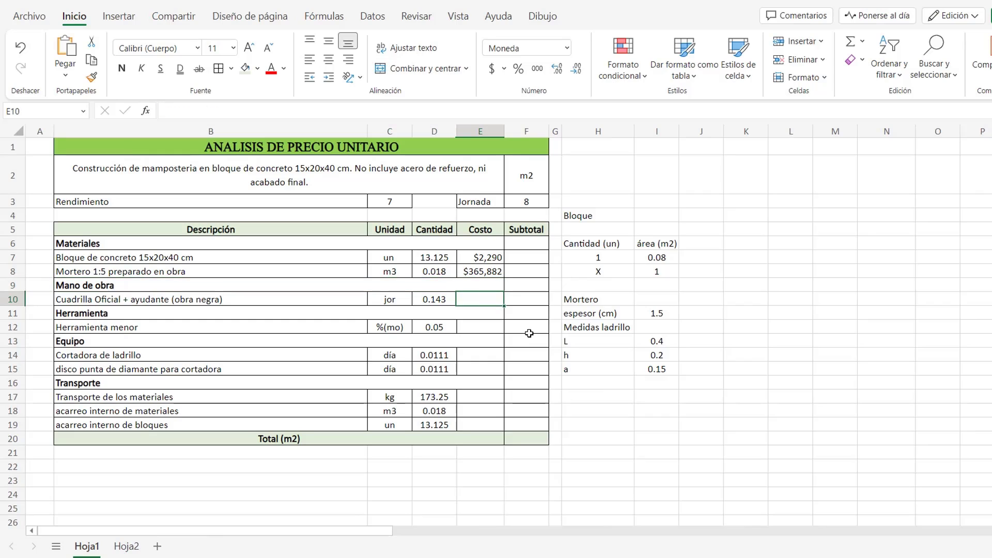
text(205930)
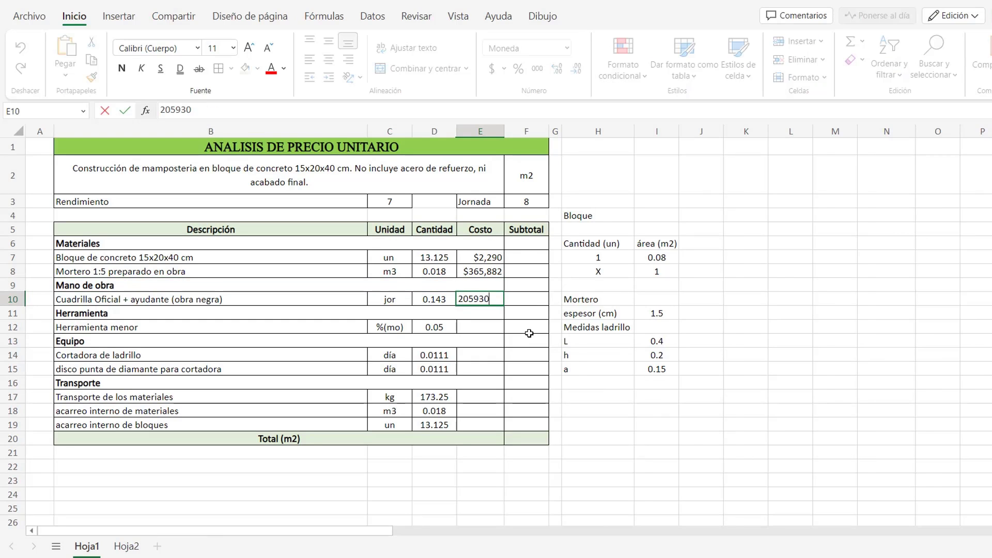
key(Return)
Link the masonry sheet's Herramienta menor cost in E12 to its Mano de obra subtotal with =F9
click(493, 327)
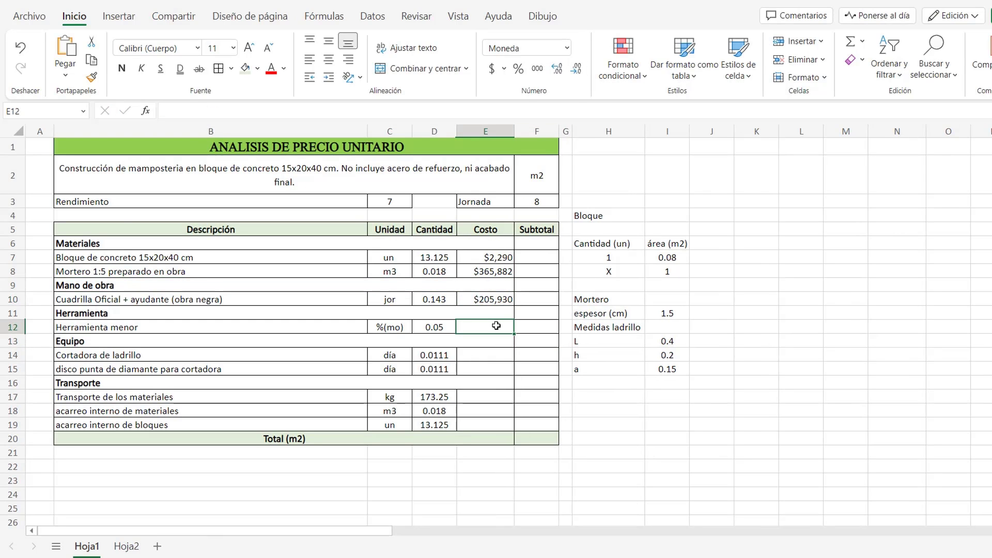
text(=)
click(551, 284)
key(Return)
double_click(509, 358)
click(589, 373)
click(489, 356)
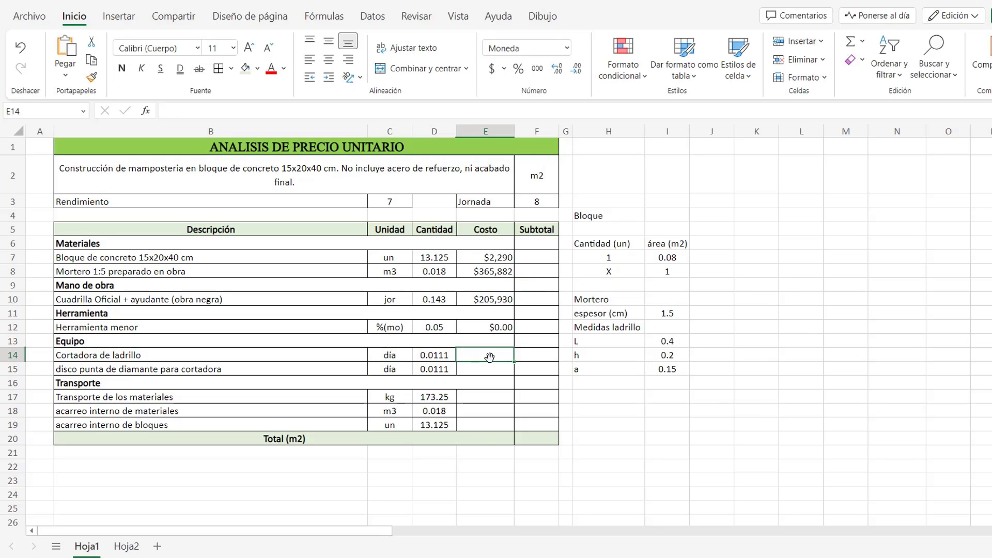
Enter the Equipo costs: 20000 for Cortadora de ladrillo in E14 and 29000 for the disco punta de diamante in E15
text(20000)
key(Return)
text(29,000)
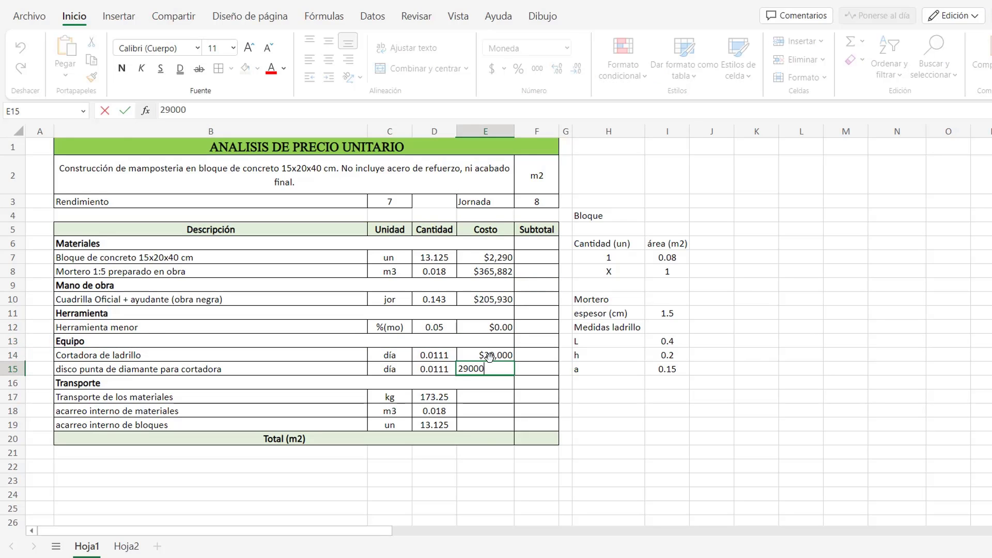
key(Return)
Enter the Transporte costs in E17:E19: 50 for materials transport, 15000 for acarreo interno de materiales and 200 for bloques
key(Return)
text(50)
key(Return)
text(15,00)
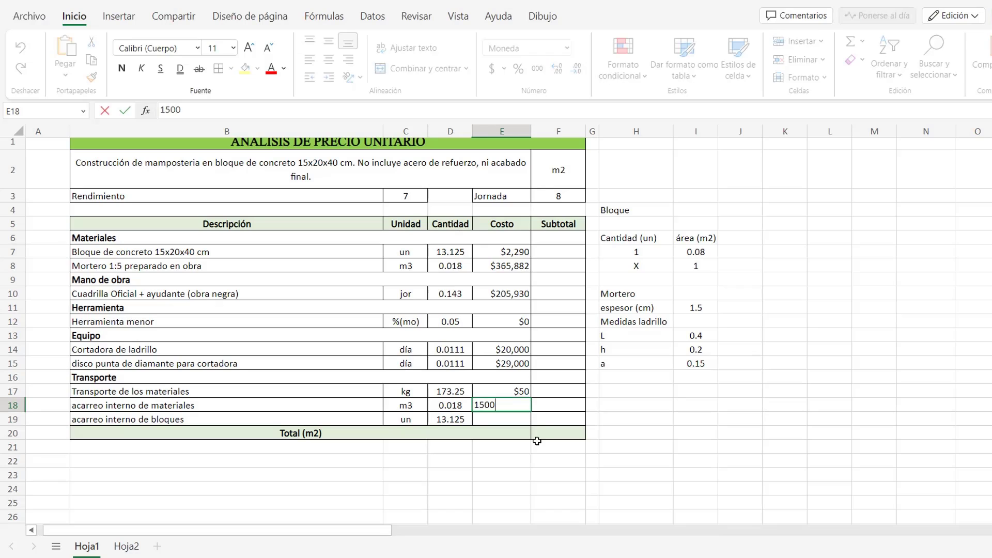
text(0)
key(Return)
text(200)
key(Return)
Calculate the concrete block subtotal in F7 with =D7*E7 and fill the formula down to the mortar row in F8
click(563, 248)
text(=D7)
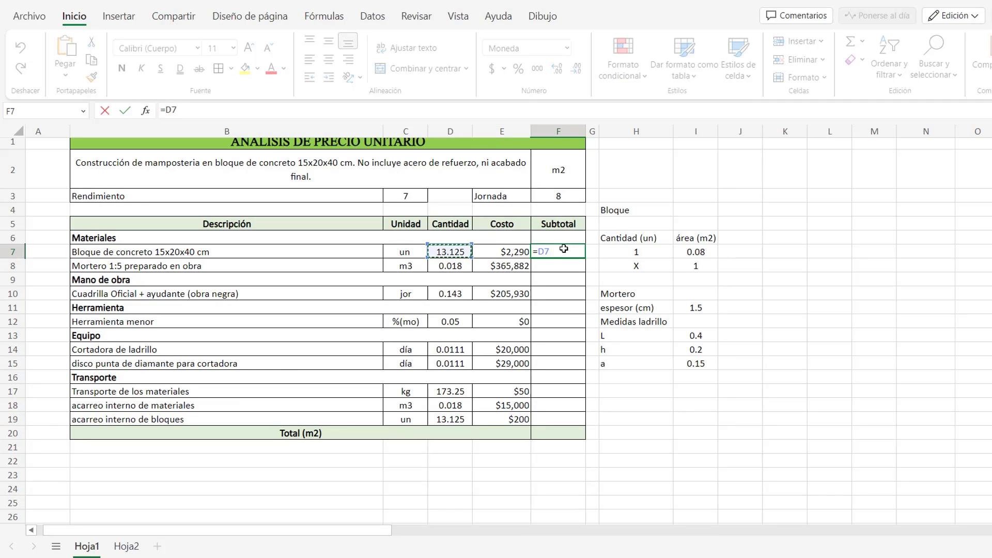
text(*)
key(Left)
key(Return)
click(576, 254)
drag(585, 259, 585, 270)
Calculate the Materiales section subtotal in F6 by summing F7:F8 with SUMA
click(575, 239)
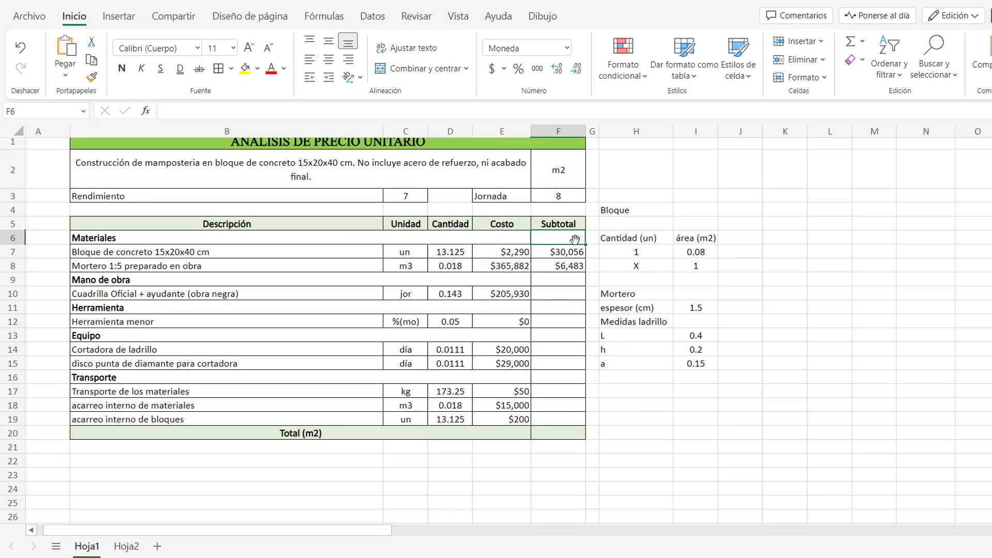
text(=suma)
click(599, 257)
drag(535, 252, 536, 266)
key(Return)
Copy the quantity-times-cost formula from F8 to the labour, minor tool and equipment rows in F10, F12, F14 and F15
click(548, 291)
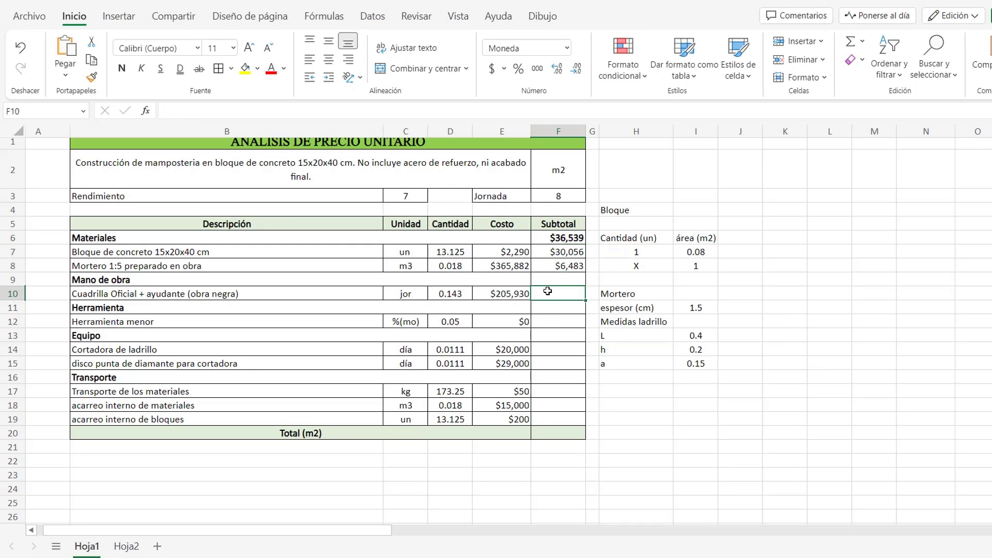
click(557, 265)
key(ctrl+c)
click(558, 293)
key(ctrl+v)
click(557, 321)
key(ctrl+v)
click(557, 349)
key(ctrl+v)
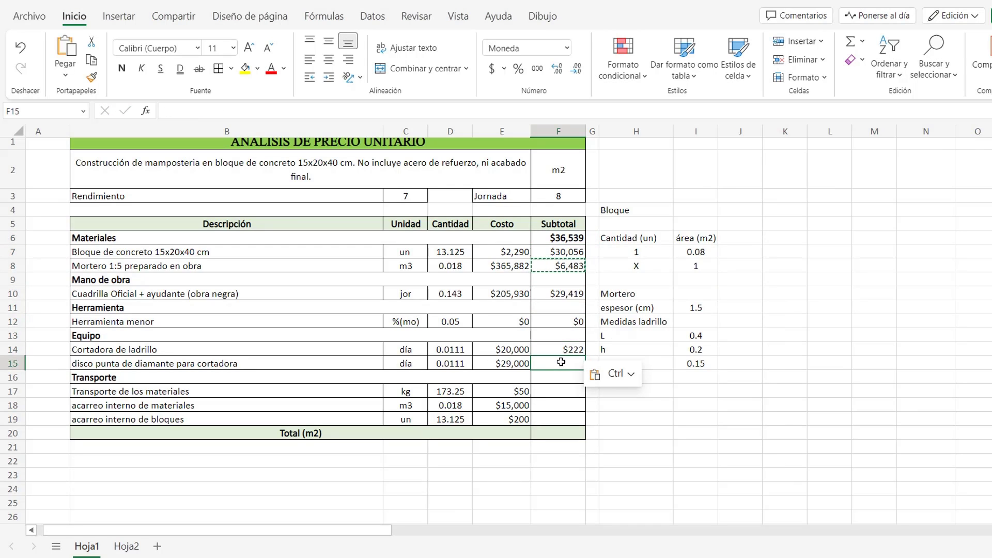
key(ctrl+v)
Copy the subtotal formula from F15 to the three Transporte rows in F17, F18 and F19
click(571, 365)
key(ctrl+c)
click(562, 390)
key(ctrl+v)
click(565, 403)
key(ctrl+v)
click(566, 419)
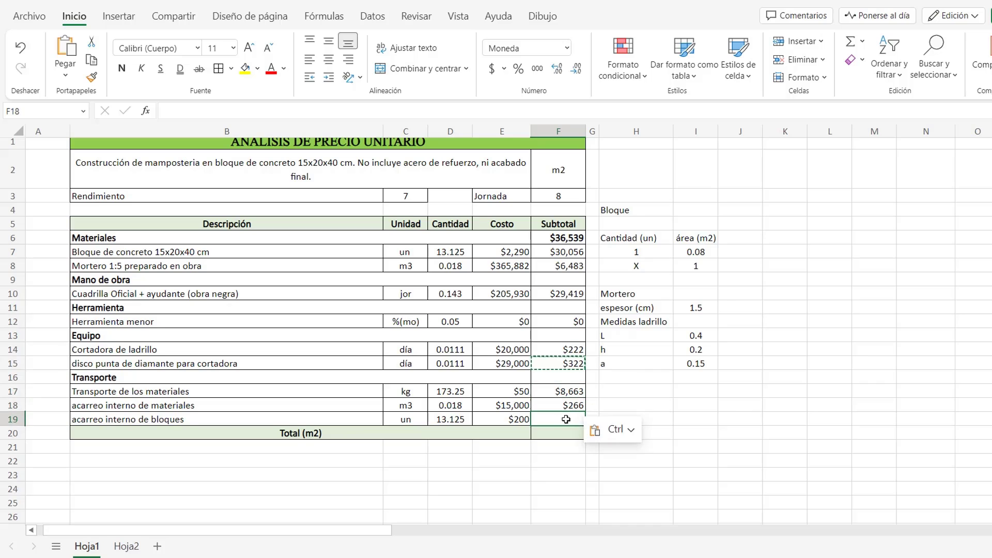
key(ctrl+v)
Set the Mano de obra subtotal in F9 to =F10 and the Herramienta subtotal in F11 to =F12
click(578, 280)
text(=)
key(Down)
key(Return)
key(Down)
text(=)
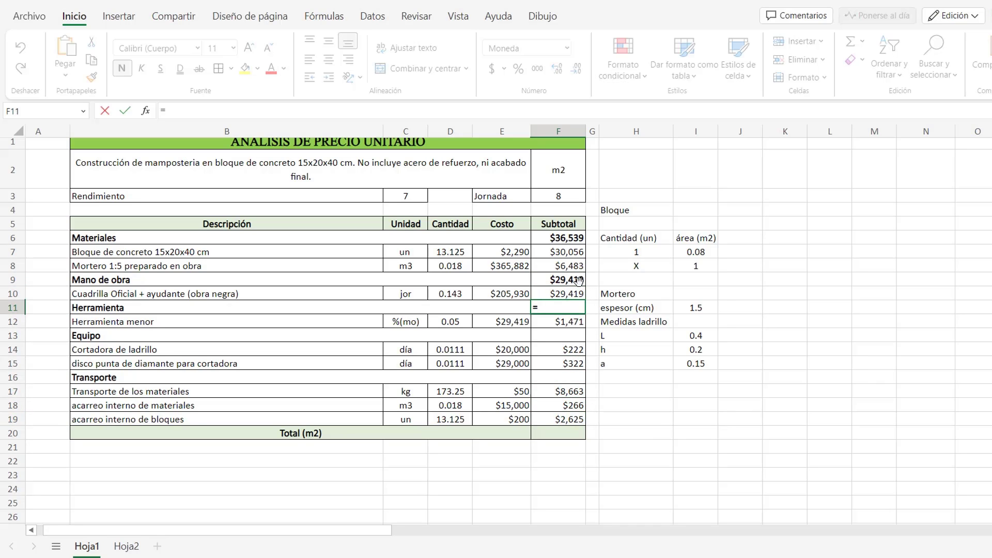
key(Down)
key(Return)
Calculate the Equipo section subtotal in F13 with =F14+F15
key(Down)
text(=)
key(Down)
text(+)
key(Down)
key(Down)
key(Return)
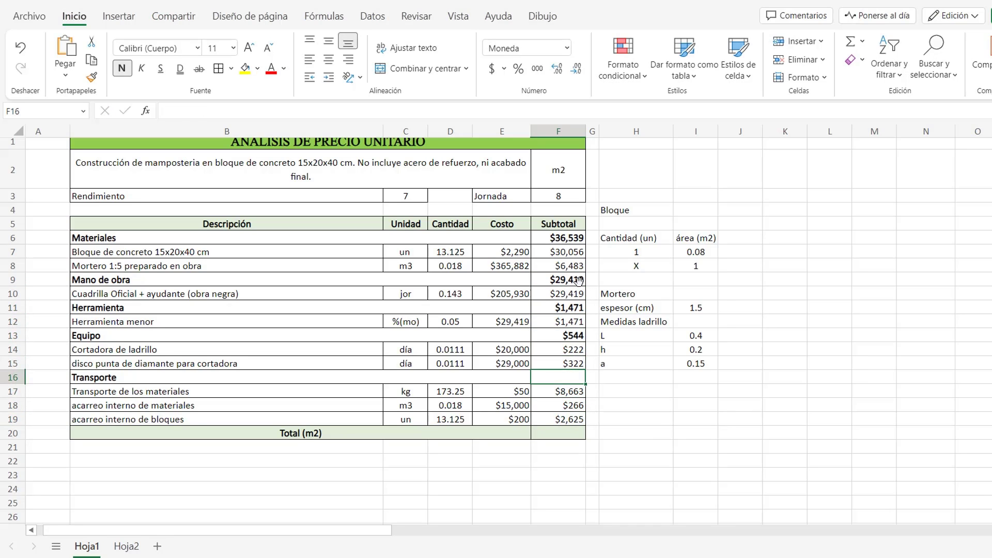
Calculate the Transporte section subtotal in F16 by summing F17:F19 with SUMA
text(=SUMA()
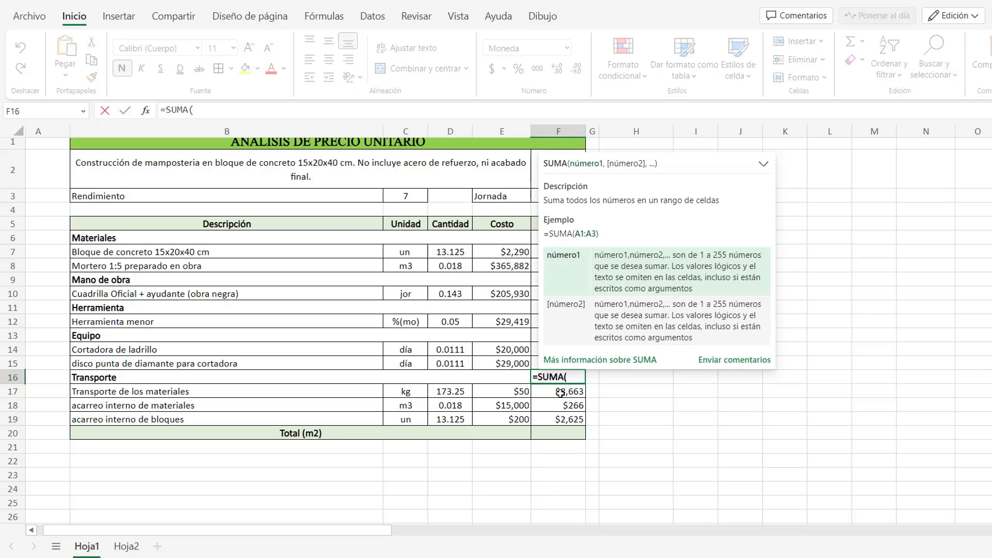
drag(560, 392, 569, 419)
key(Return)
Calculate the Total (m2) in F20 by adding the section subtotals with =F6+F9+F11+F13+F16
click(569, 433)
text(=)
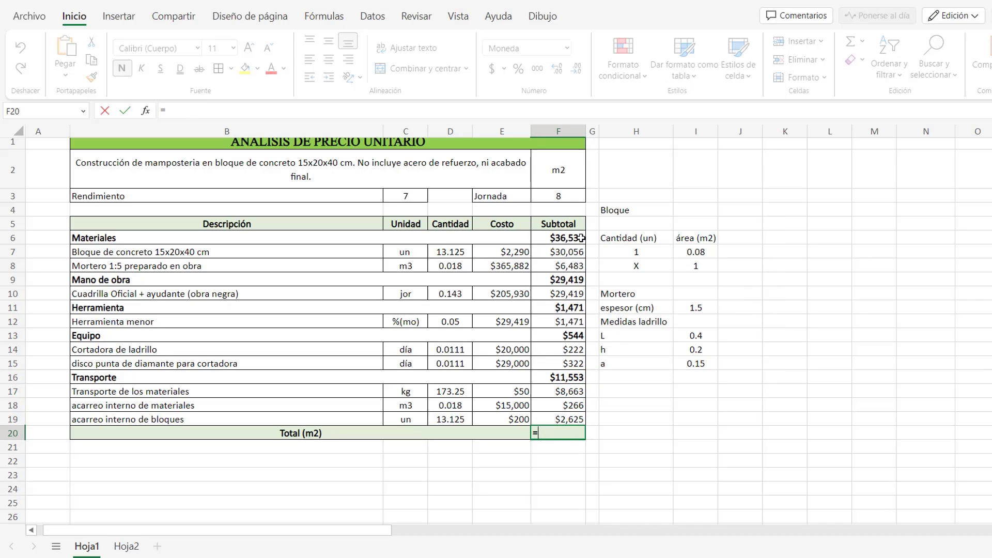
click(580, 237)
text(+)
click(580, 279)
text(+)
click(579, 307)
text(+)
click(580, 336)
text(+)
click(580, 377)
key(ctrl+Return)
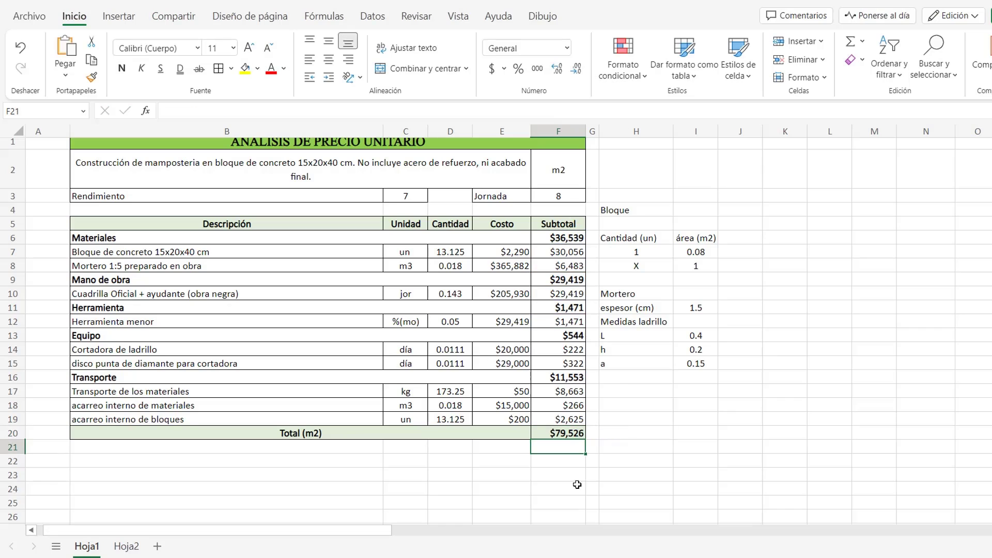
click(504, 169)
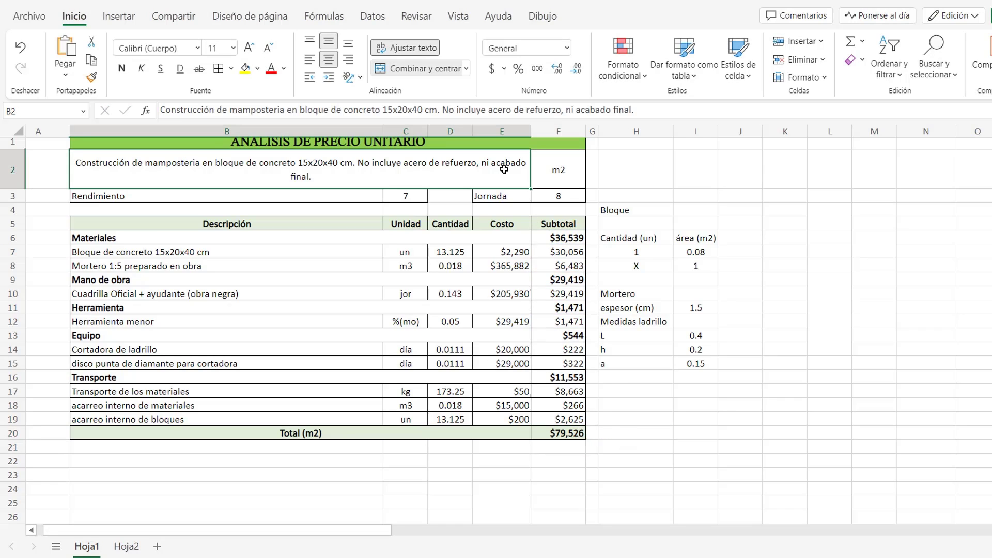